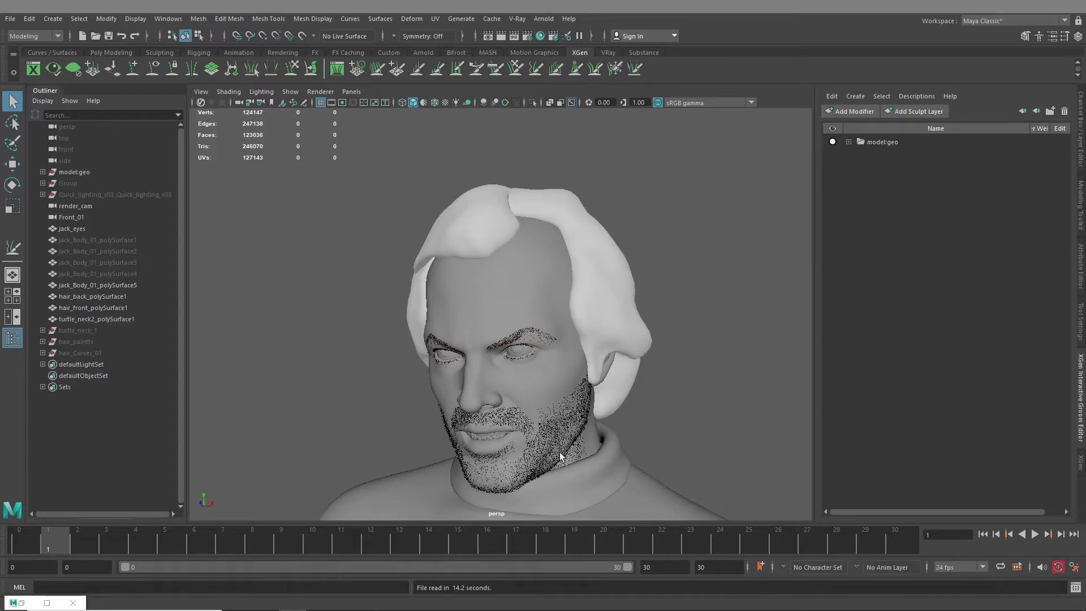
Step: Examine the front and back hair volume meshes on the head, selecting each to tell the two surfaces apart
alt+middle_drag(628, 409, 617, 365)
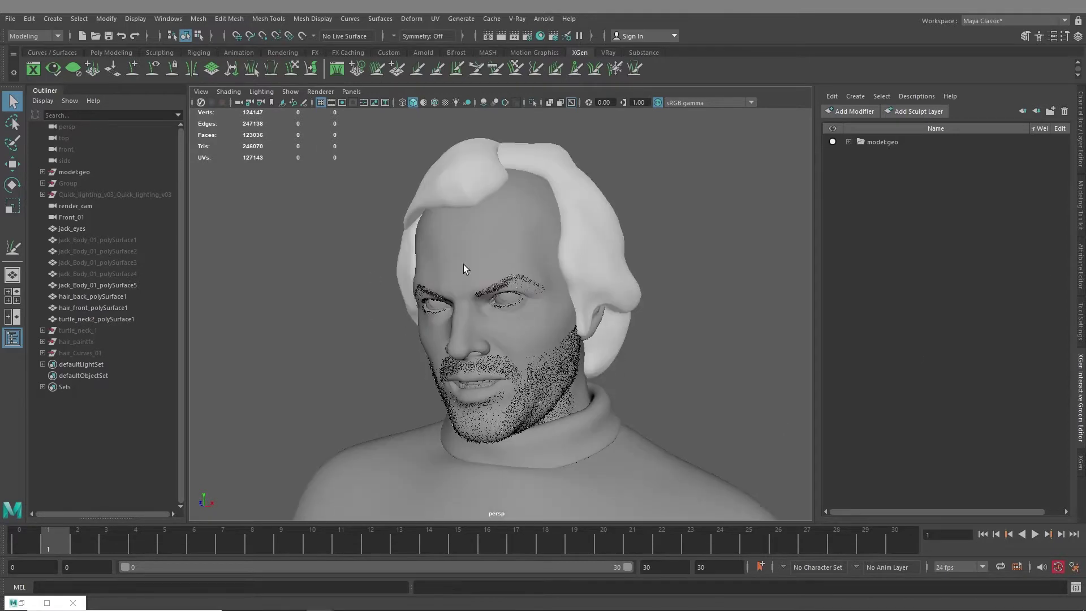
alt+drag(382, 321, 455, 329)
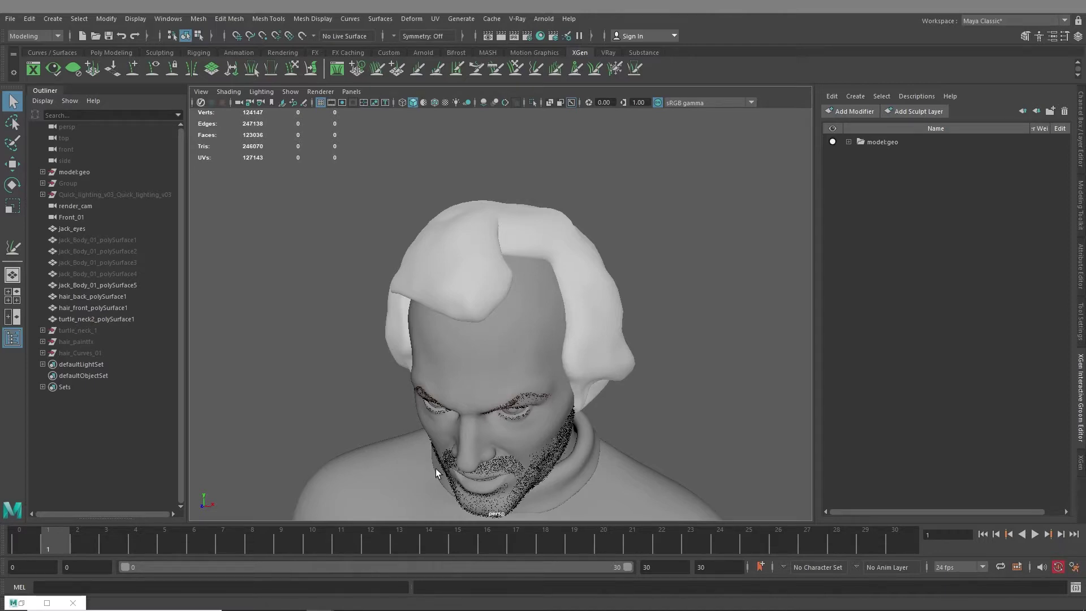
alt+drag(467, 400, 497, 317)
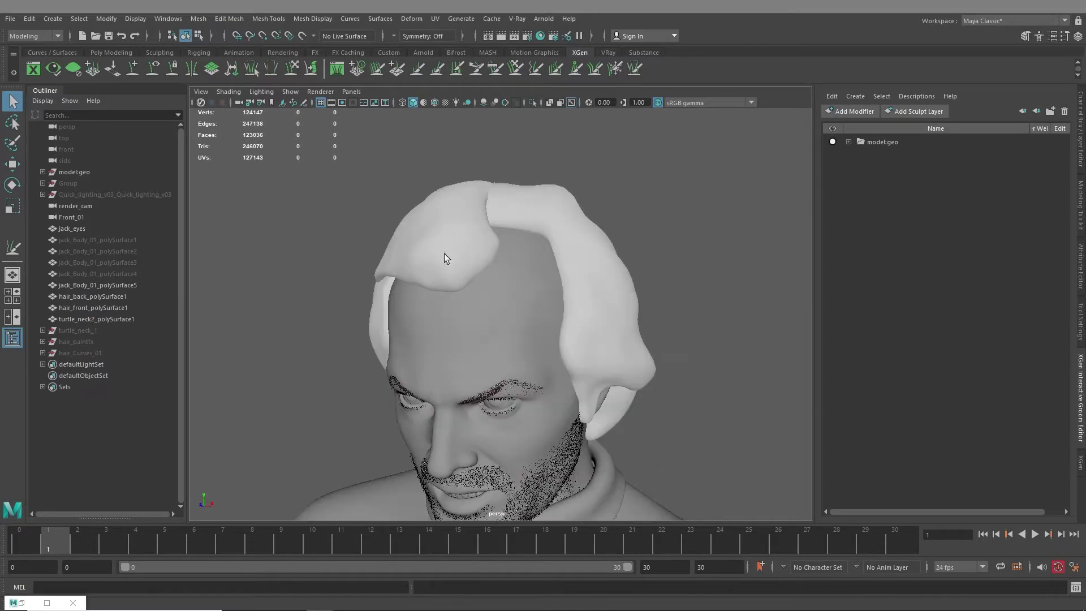
alt+drag(418, 278, 490, 259)
click(459, 287)
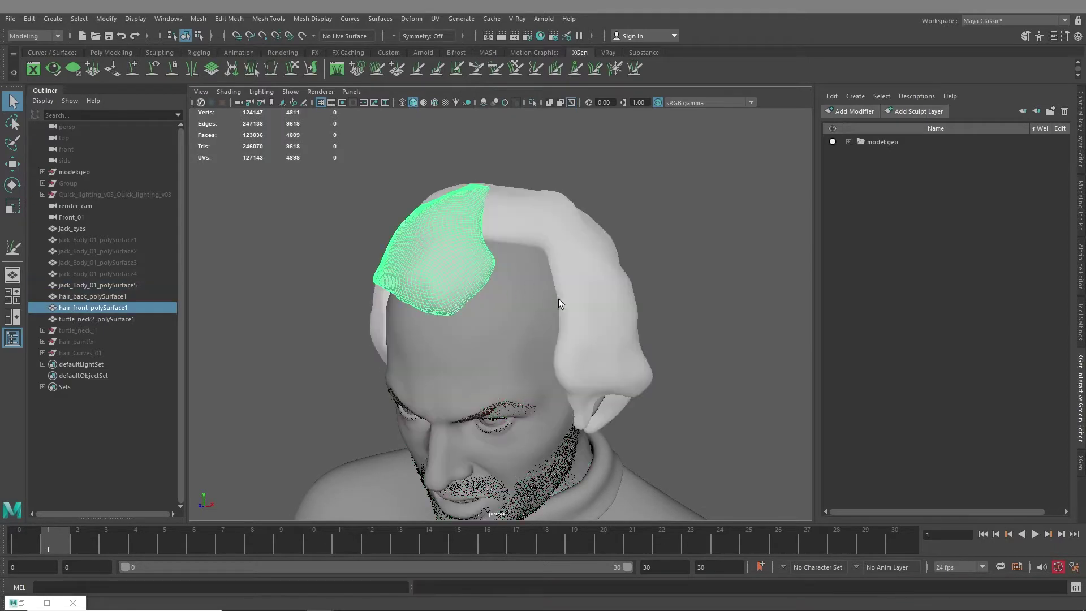
alt+drag(558, 299, 519, 302)
click(558, 269)
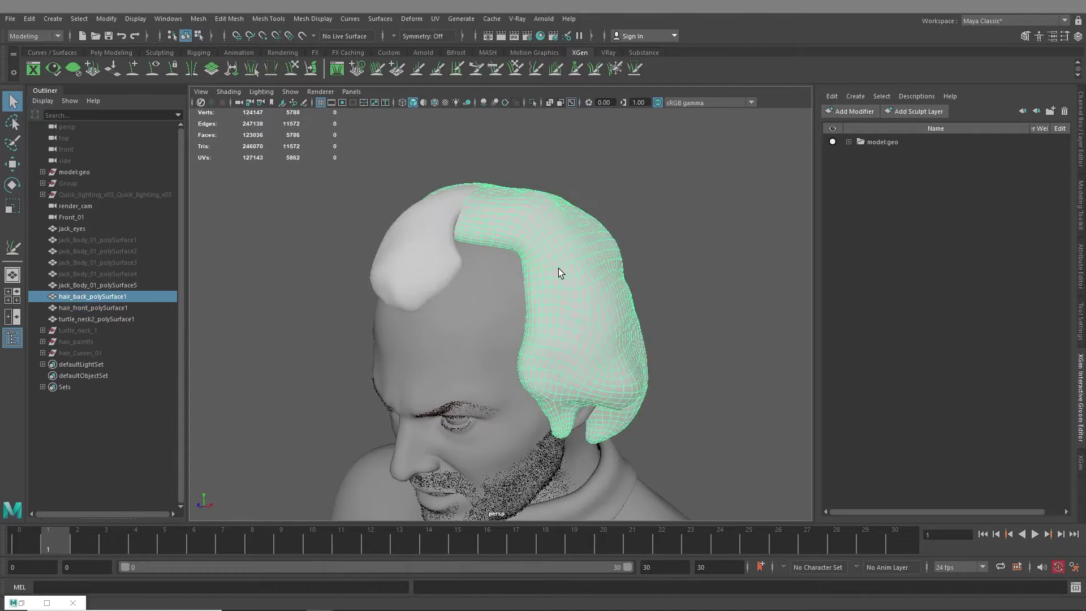
click(416, 263)
click(531, 237)
Step: Inspect the front hair mesh's UV layout in the UV Editor and return to the 3D scene
click(425, 263)
alt+drag(490, 235, 465, 311)
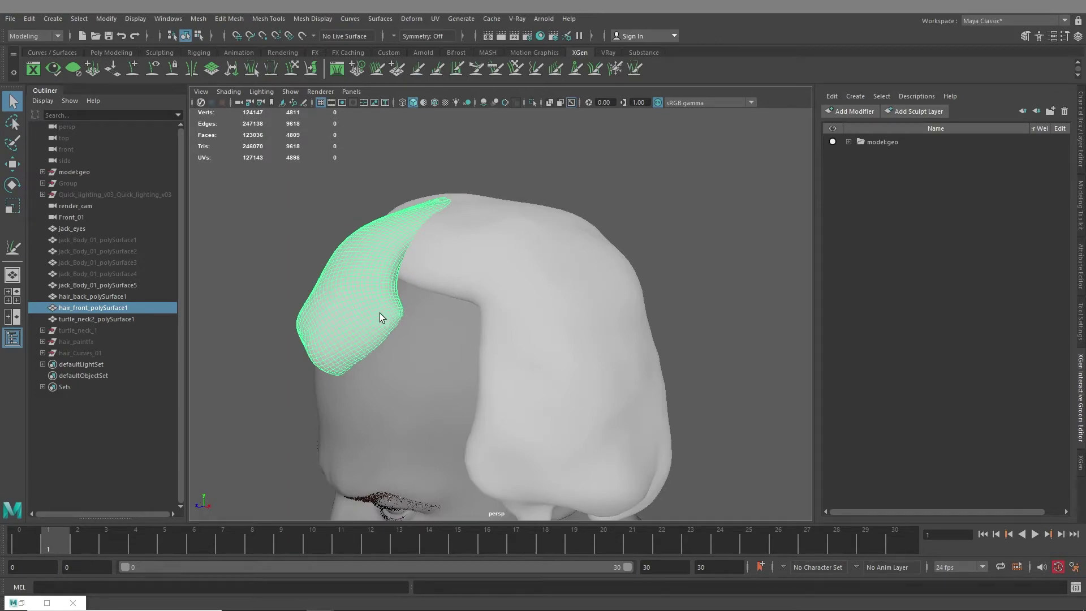
alt+drag(380, 318, 491, 286)
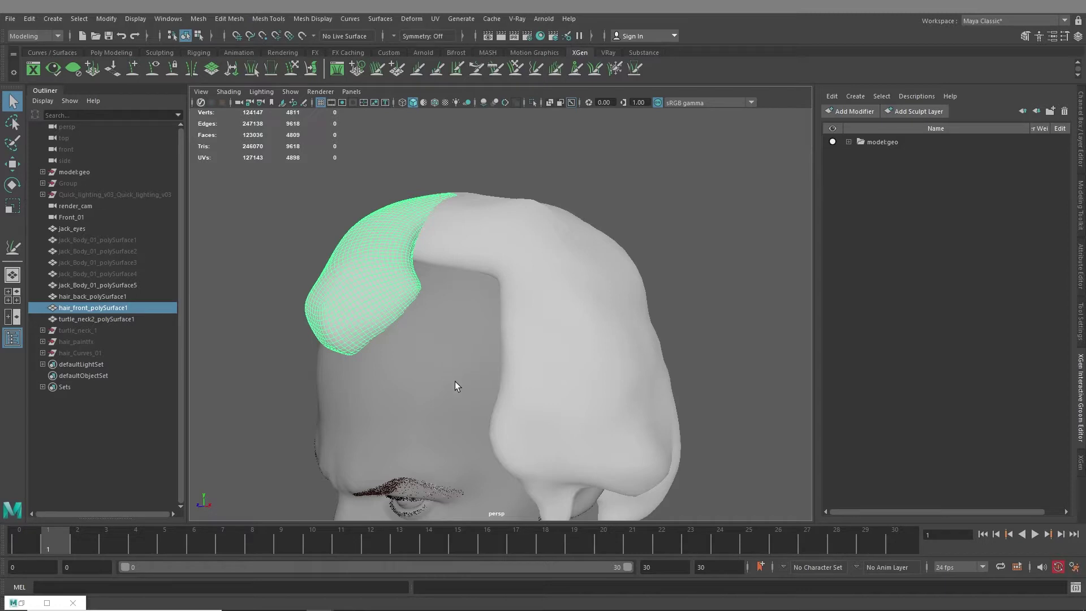
click(433, 18)
click(457, 39)
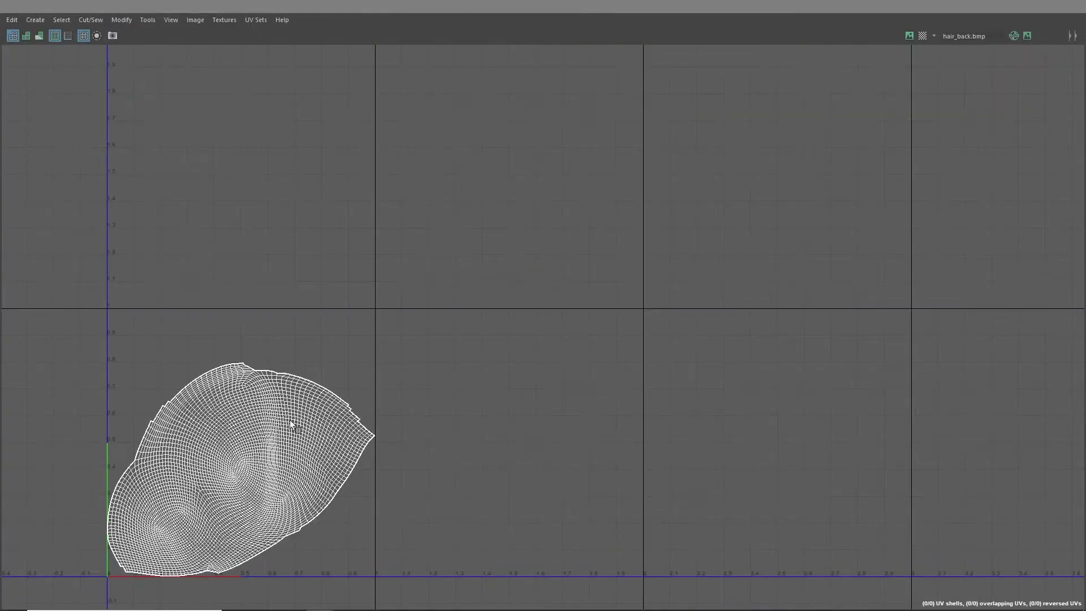
scroll(264, 475, down, 1)
alt+middle_drag(255, 527, 413, 298)
scroll(398, 225, up, 2)
alt+middle_drag(403, 228, 404, 291)
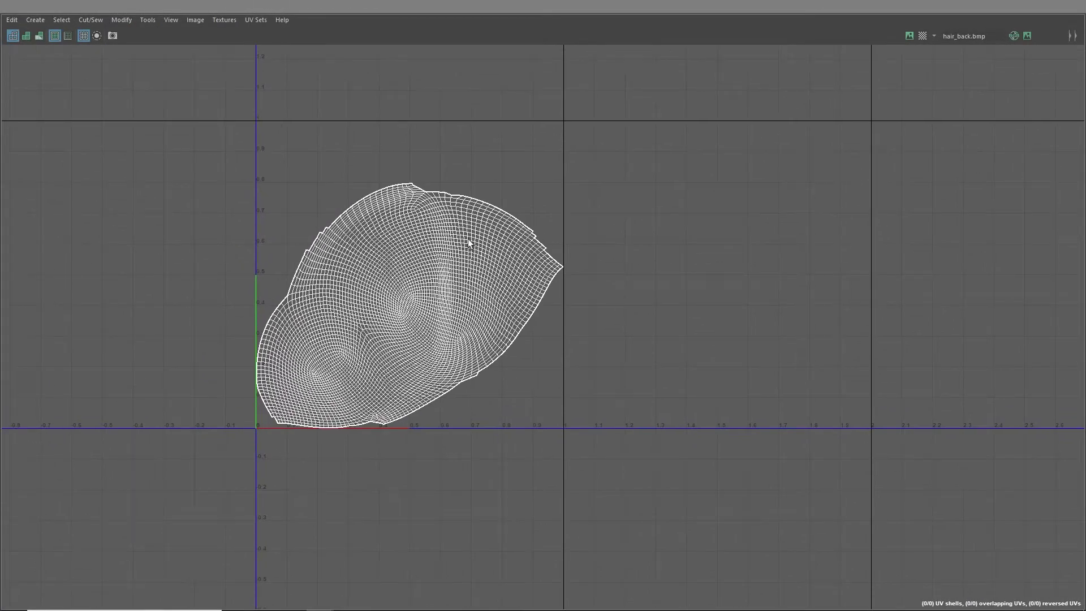
click(1065, 16)
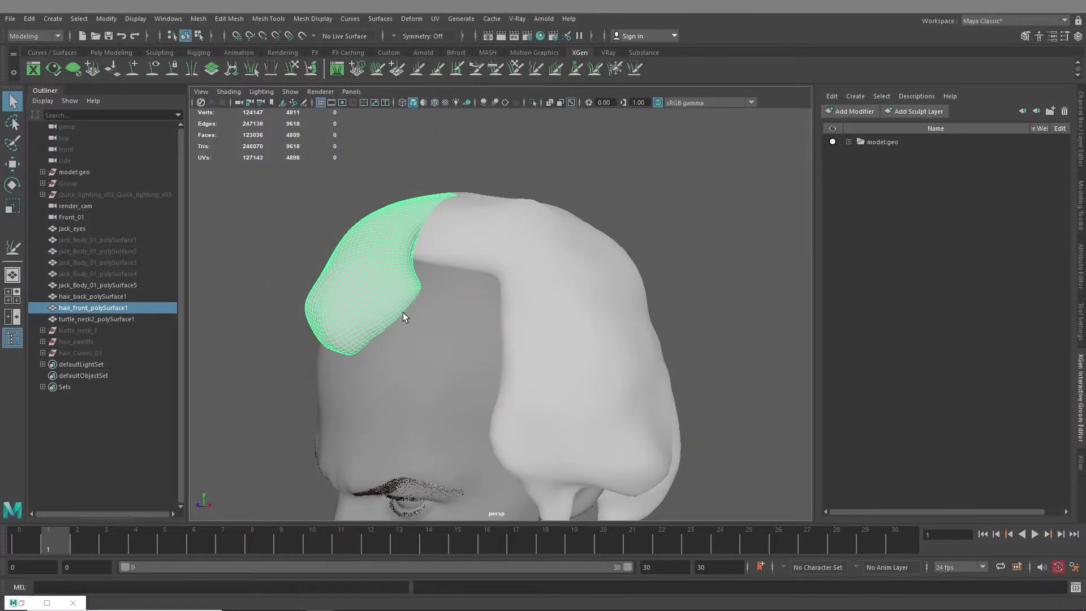
Step: Make the front hair mesh paintable for Paint Effects
alt+drag(372, 303, 405, 281)
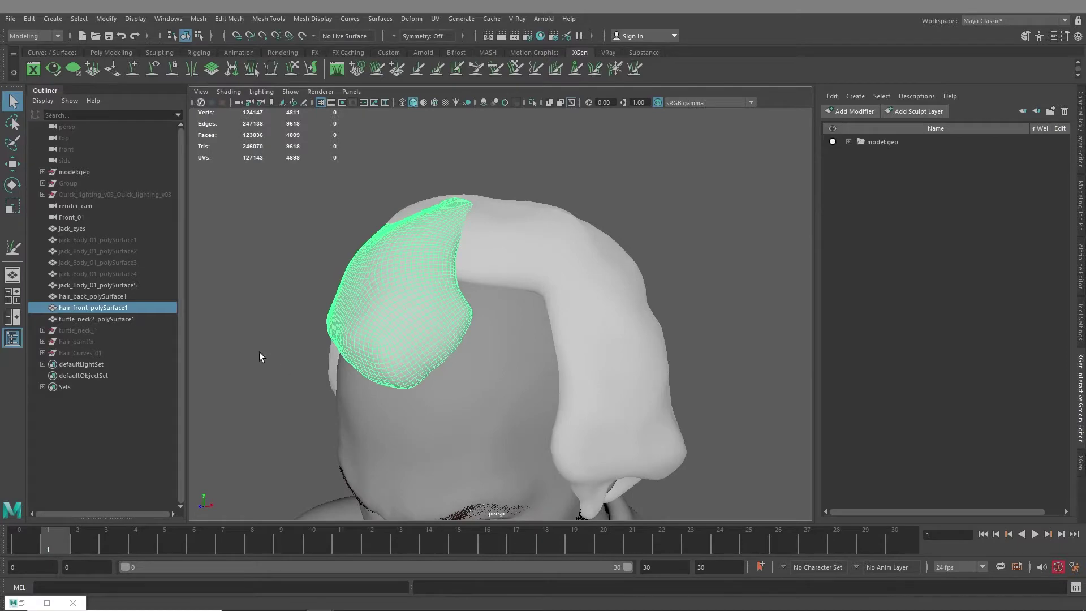
alt+drag(569, 349, 490, 287)
click(451, 286)
alt+drag(538, 259, 512, 335)
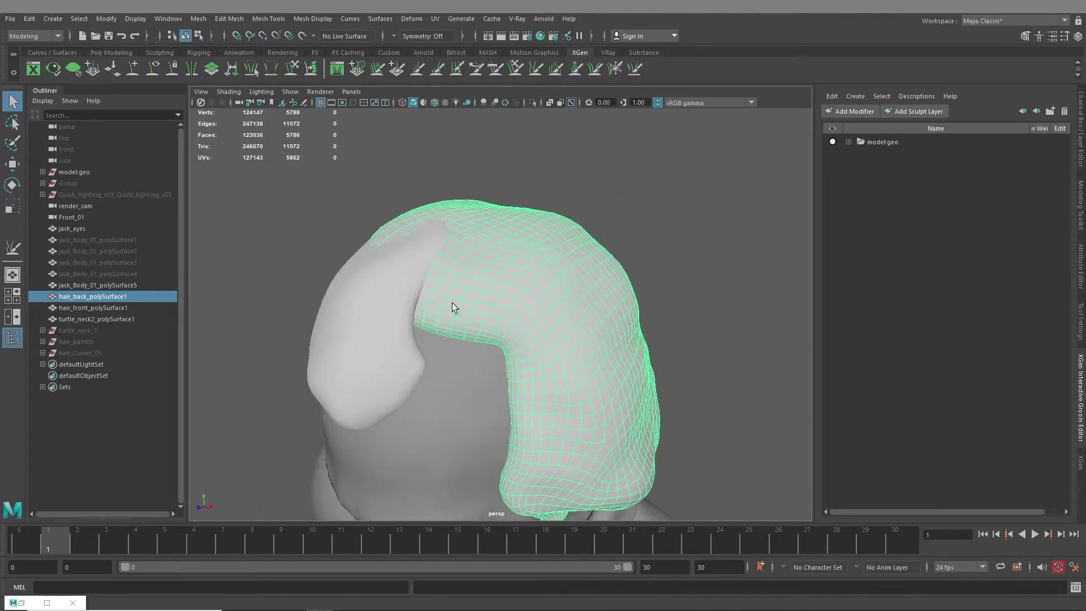
alt+drag(473, 363, 447, 283)
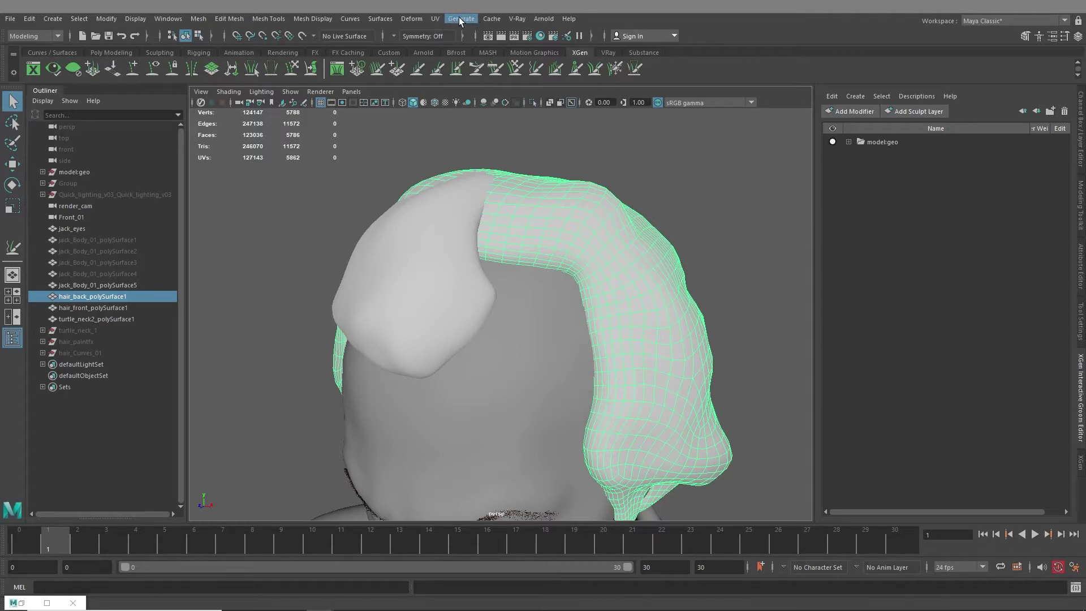
click(429, 312)
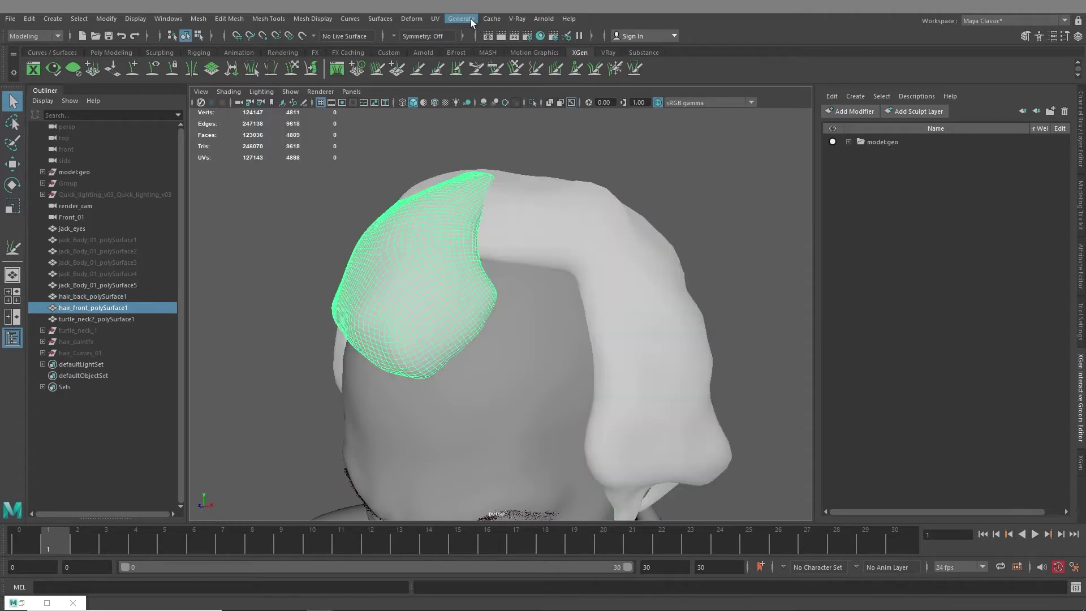
click(468, 21)
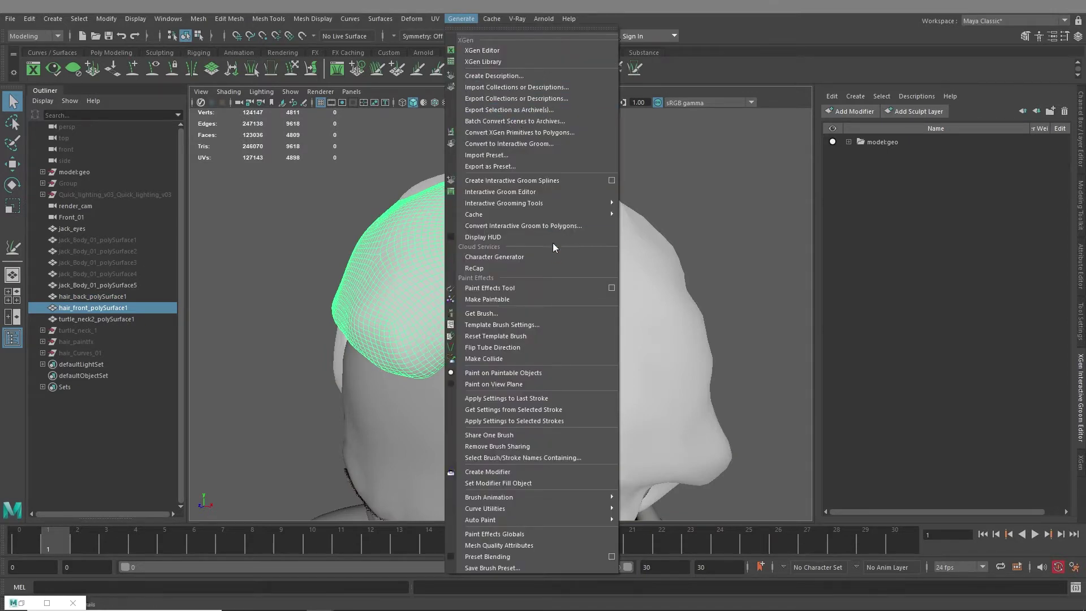
click(492, 300)
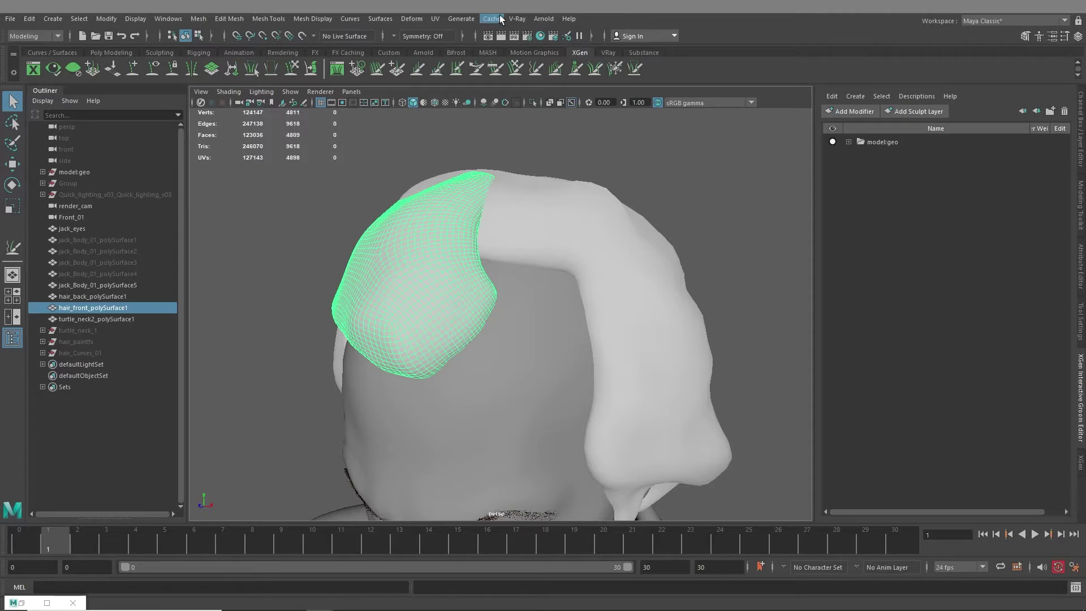
Step: With the Paint Effects Tool, paint six strokes across the front hair mesh, running from its front edge back to the crown
click(468, 21)
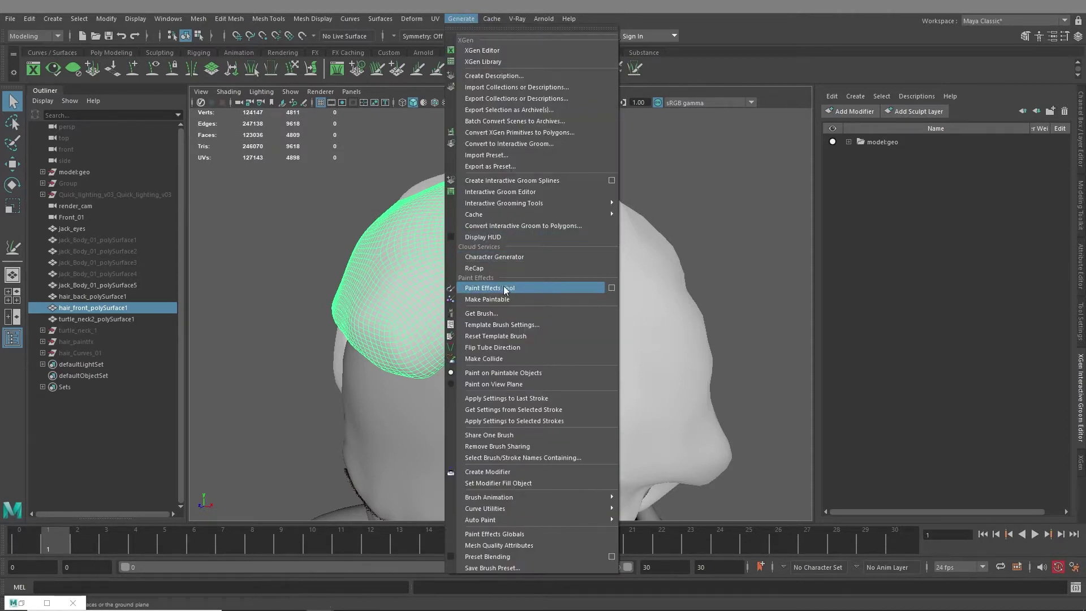
click(611, 289)
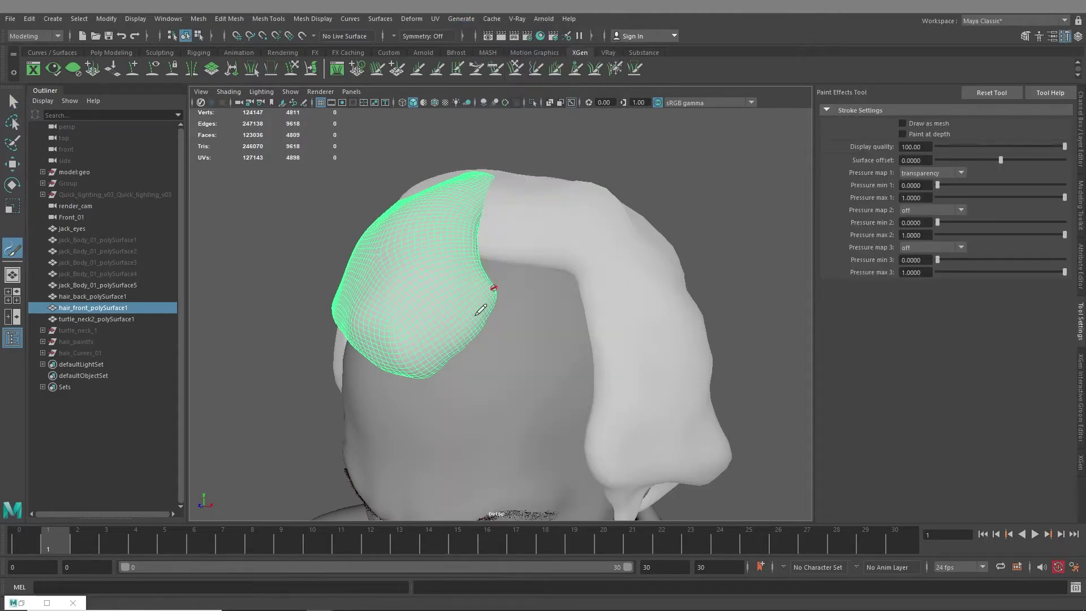
mouse_move(403, 338)
alt+mouse_down()
mouse_move(488, 297)
mouse_move(533, 325)
mouse_move(546, 356)
mouse_move(507, 322)
mouse_move(516, 366)
mouse_move(549, 339)
mouse_move(521, 300)
mouse_move(506, 162)
alt+mouse_up()
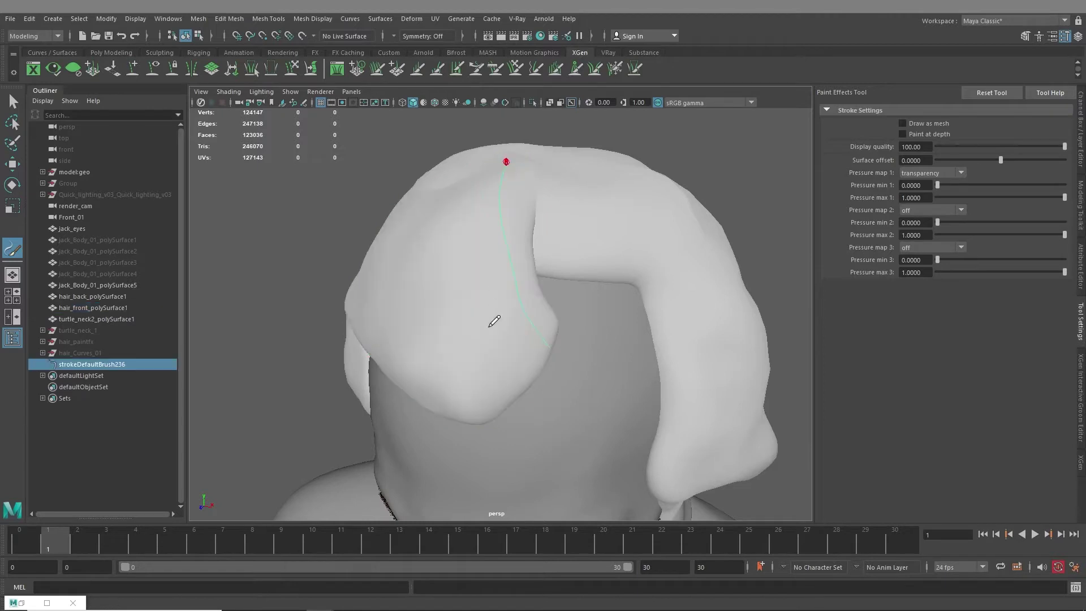
mouse_move(520, 388)
mouse_down()
mouse_move(475, 226)
mouse_move(498, 151)
mouse_up()
alt+drag(461, 329, 541, 341)
mouse_move(586, 398)
mouse_down()
mouse_move(521, 304)
mouse_move(517, 195)
mouse_up()
alt+drag(518, 356, 526, 357)
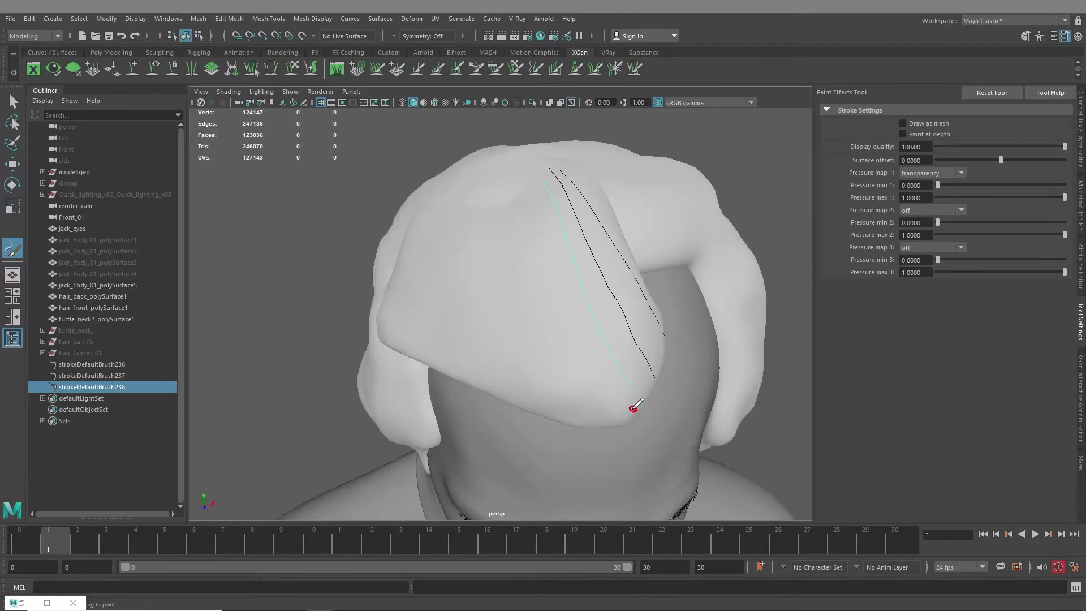
drag(633, 407, 505, 195)
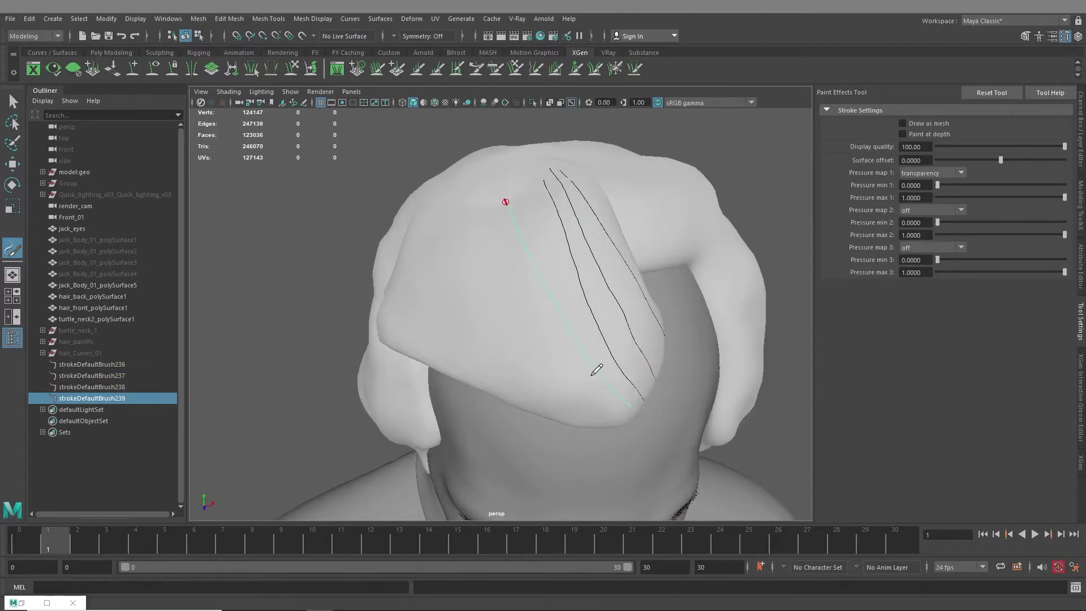
drag(620, 419, 459, 209)
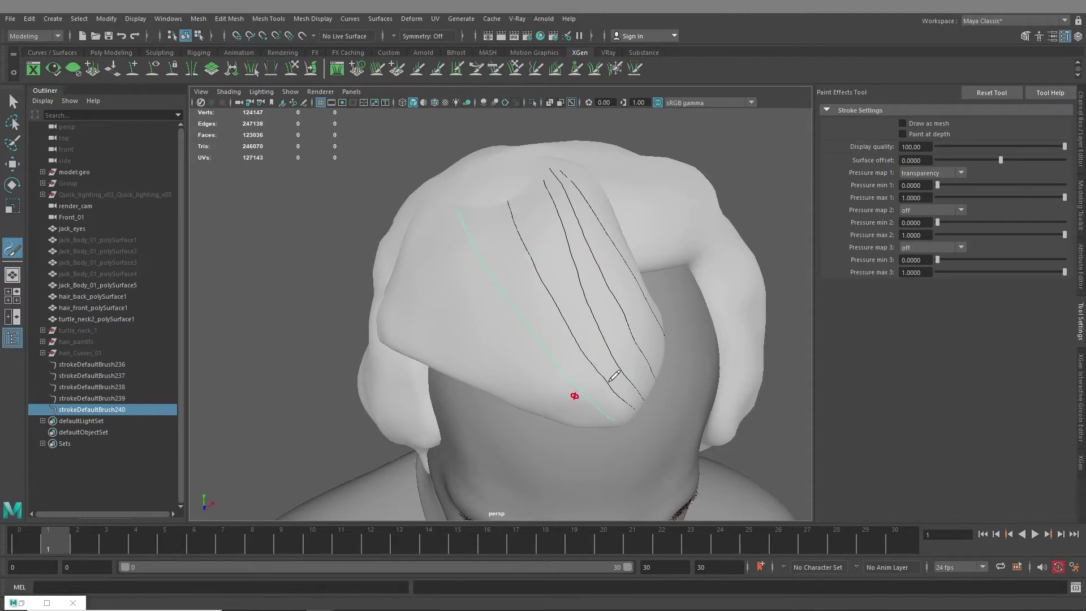
mouse_move(610, 376)
alt+mouse_down()
mouse_move(596, 383)
mouse_move(625, 395)
mouse_move(509, 305)
mouse_move(445, 226)
alt+mouse_up()
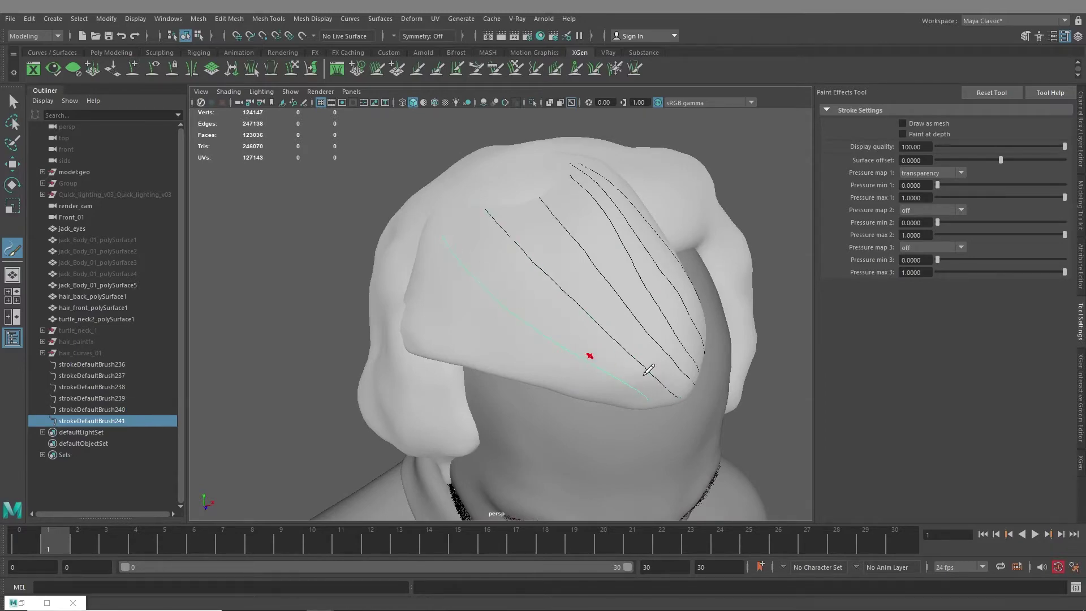
Step: Make the back hair mesh paintable for Paint Effects
mouse_move(538, 344)
alt+mouse_down()
mouse_move(635, 347)
mouse_move(533, 339)
mouse_move(552, 351)
mouse_move(562, 400)
mouse_move(637, 427)
mouse_move(610, 417)
alt+mouse_up()
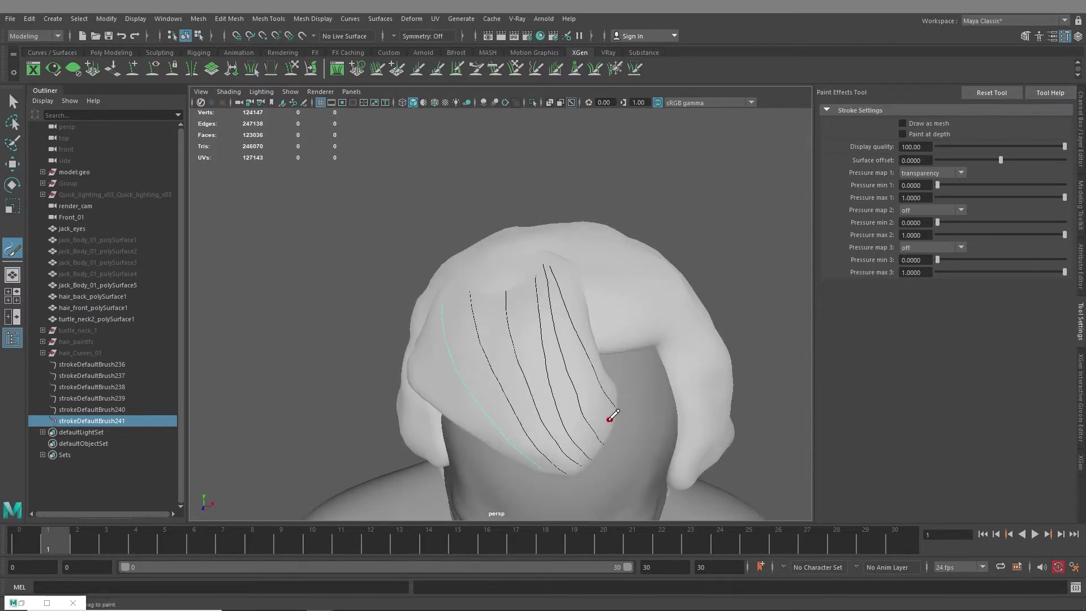
mouse_move(554, 441)
alt+mouse_down()
mouse_move(526, 287)
mouse_move(509, 359)
mouse_move(562, 308)
mouse_move(591, 364)
mouse_move(615, 350)
alt+mouse_up()
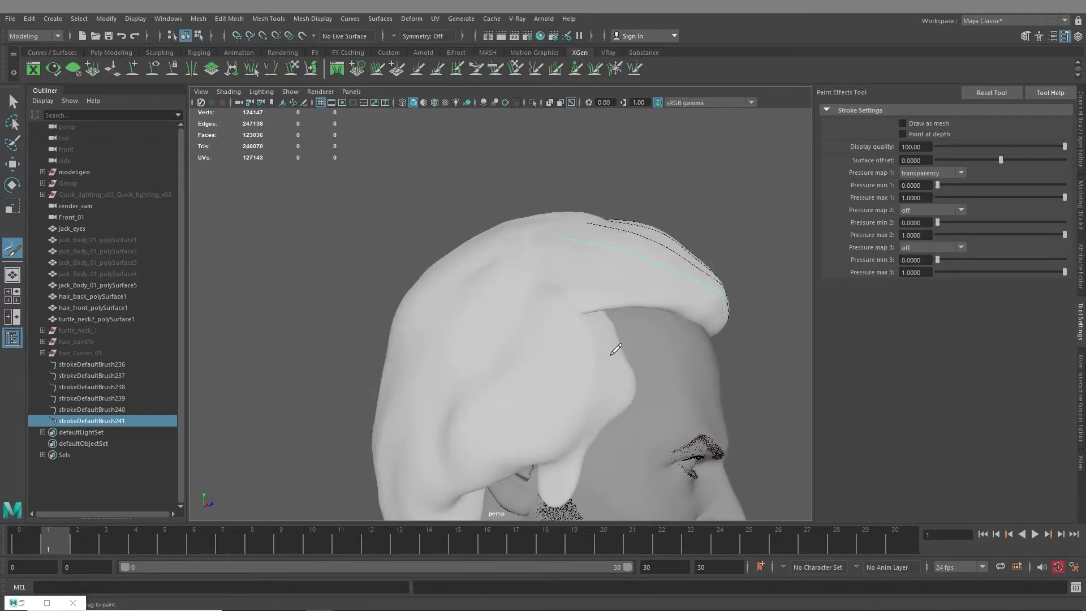
key(q)
click(500, 369)
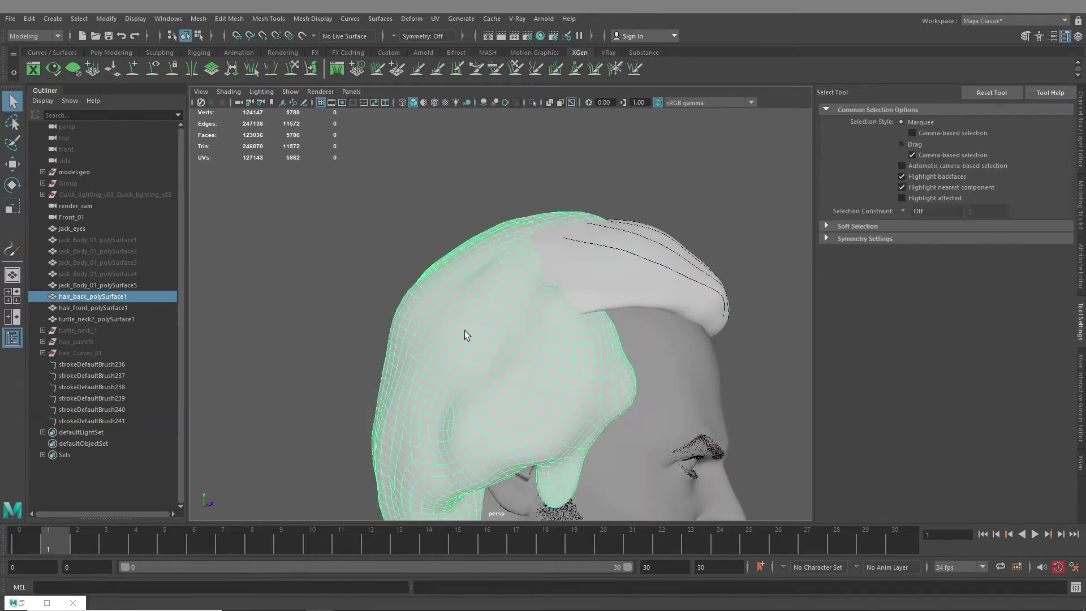
alt+drag(468, 337, 480, 317)
click(434, 19)
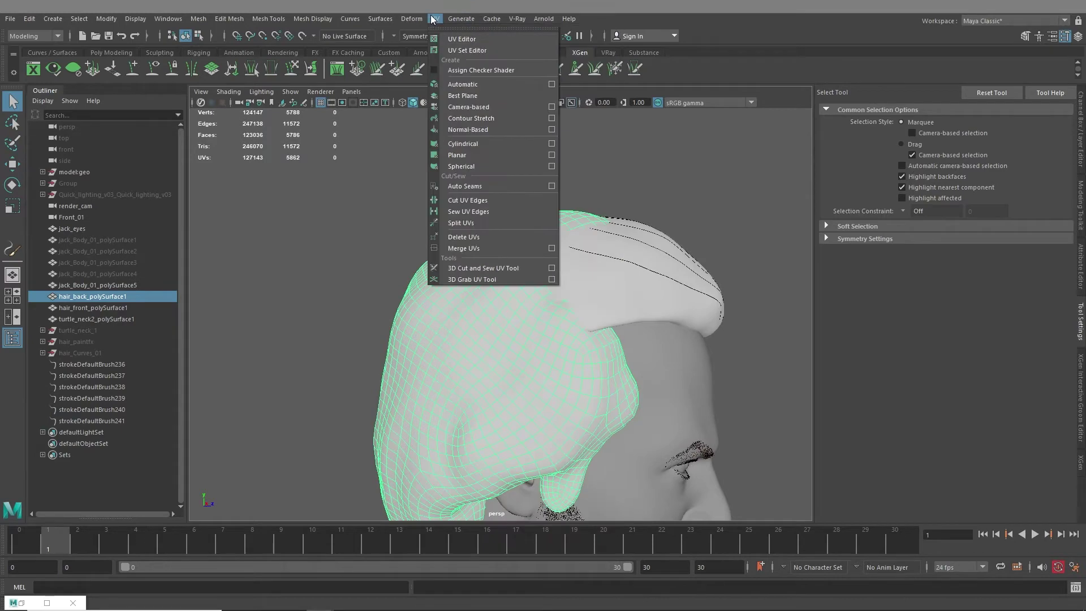
mouse_move(461, 18)
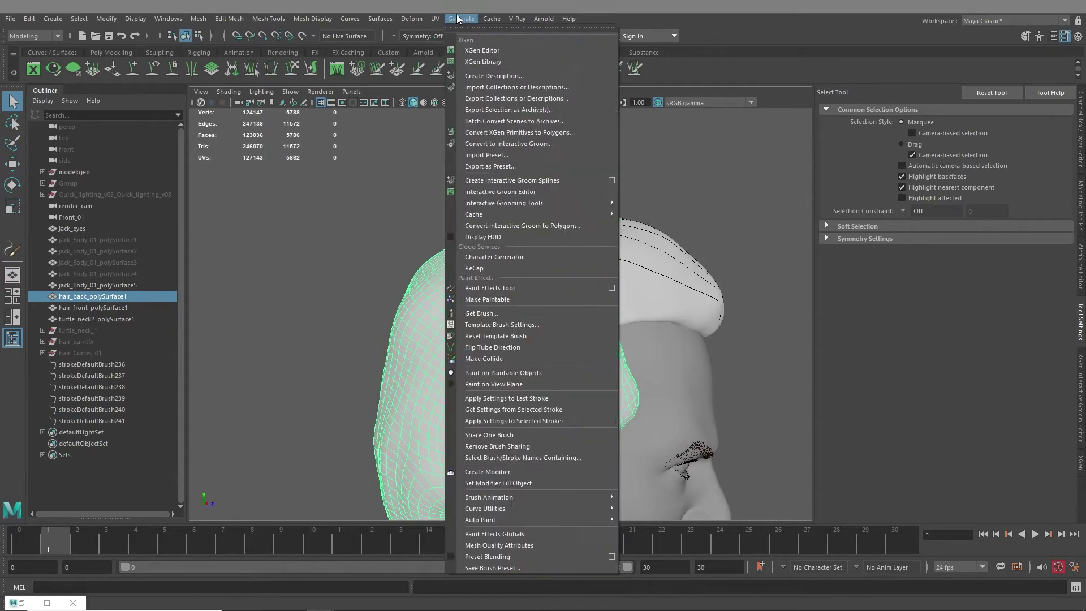
click(505, 299)
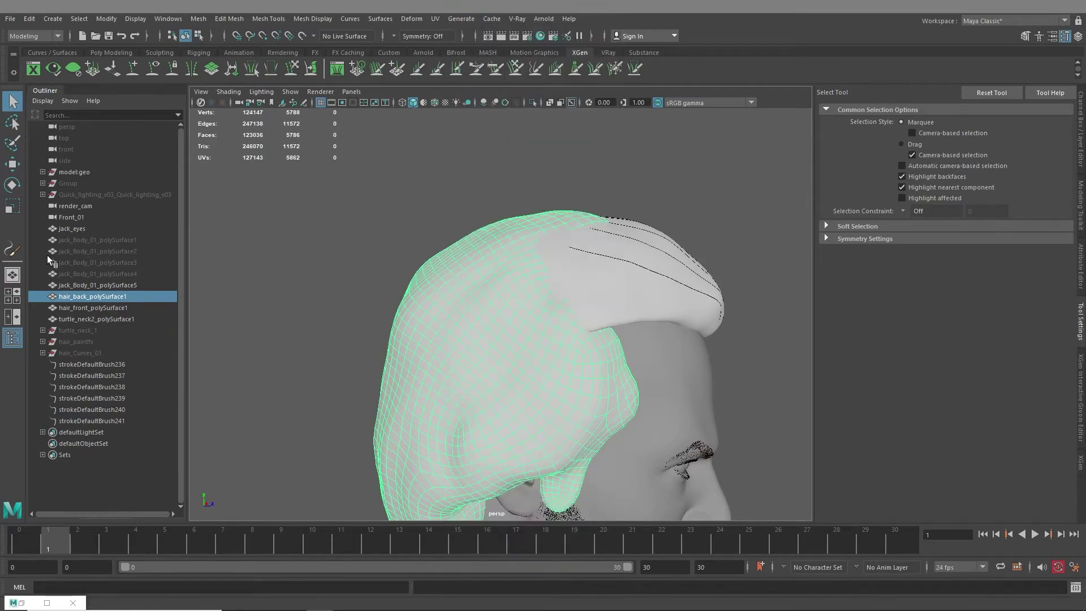
Step: With the Paint Effects Tool, paint five strokes on the side of the back hair mesh, running from the temple hairline toward the back
click(13, 248)
mouse_move(311, 310)
alt+mouse_down()
mouse_move(513, 284)
mouse_move(555, 298)
mouse_move(526, 330)
mouse_move(546, 318)
mouse_move(526, 296)
mouse_move(573, 307)
mouse_move(440, 350)
mouse_move(420, 390)
mouse_move(423, 428)
alt+mouse_up()
key(ctrl+z)
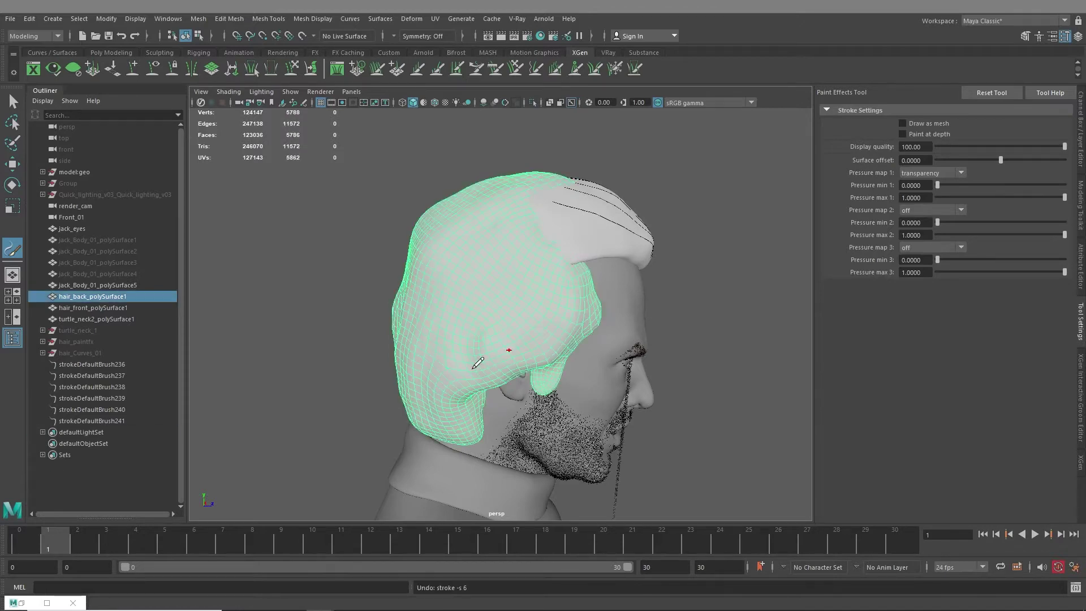
scroll(494, 343, up, 2)
scroll(504, 382, up, 3)
alt+middle_drag(500, 339, 572, 347)
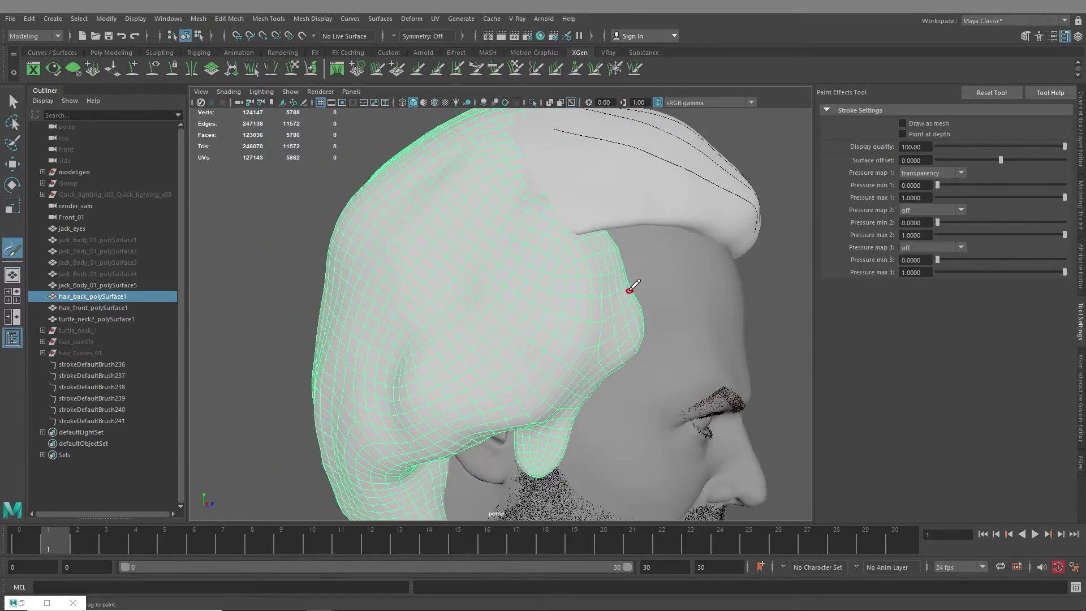
mouse_move(630, 288)
mouse_down()
mouse_move(538, 383)
mouse_move(427, 420)
mouse_up()
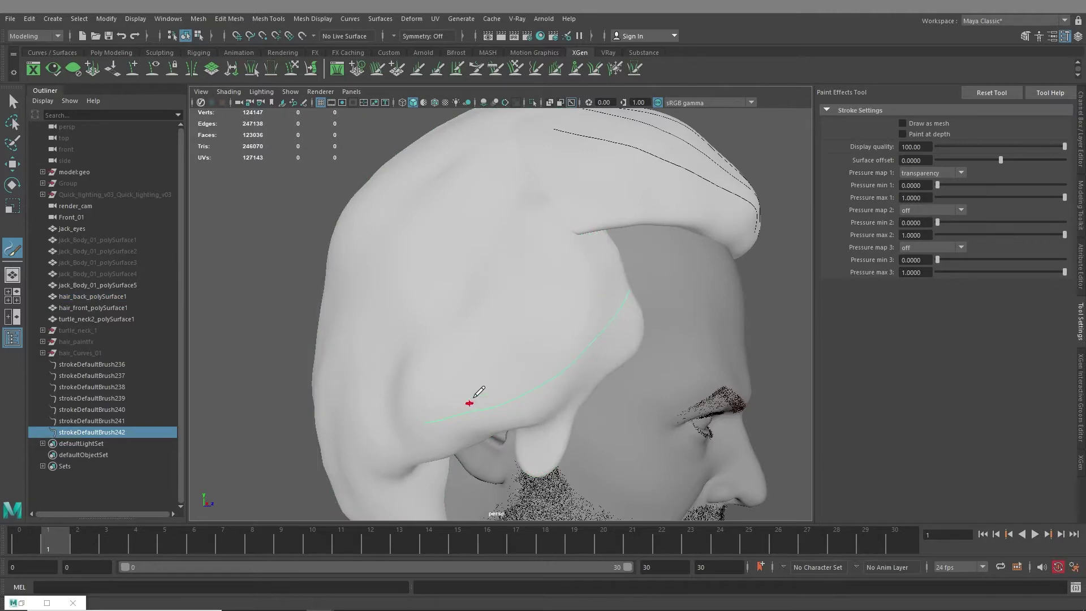
mouse_move(485, 381)
alt+mouse_down()
mouse_move(554, 315)
mouse_move(637, 266)
mouse_move(484, 328)
alt+mouse_up()
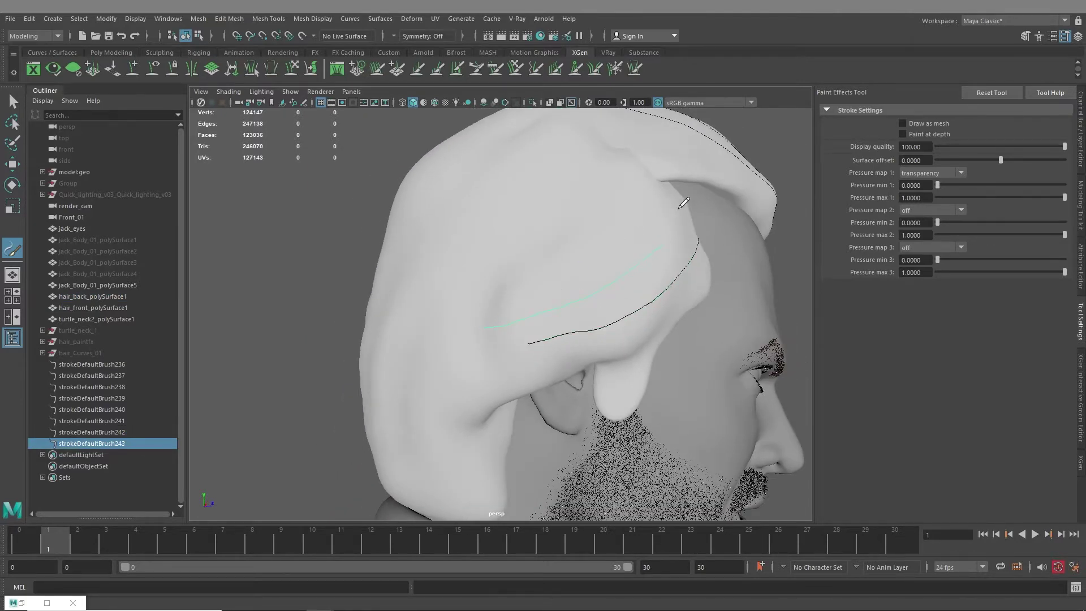
drag(672, 211, 548, 263)
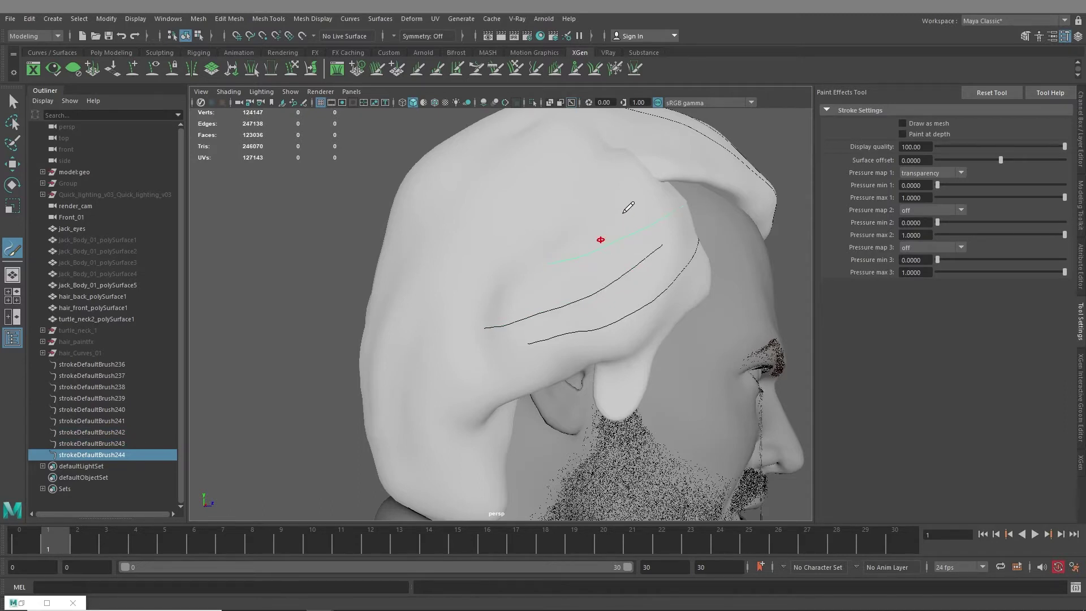
drag(621, 215, 485, 260)
mouse_move(565, 356)
alt+mouse_down()
mouse_move(573, 313)
mouse_move(590, 317)
mouse_move(596, 342)
mouse_move(469, 360)
alt+mouse_up()
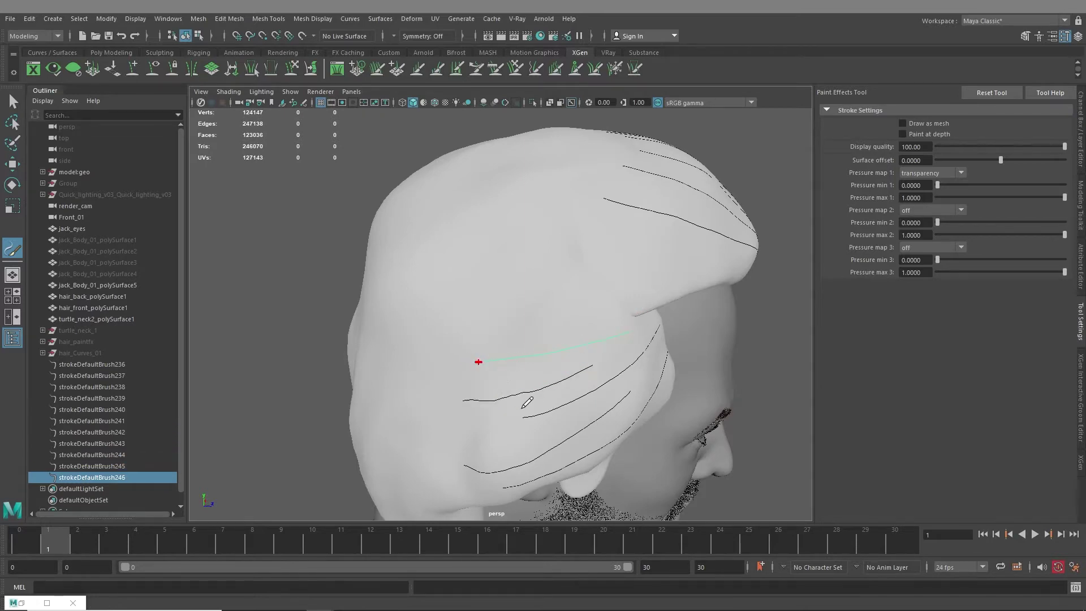
Step: Try to paint strokes along the lower edge of the front hair mesh
mouse_move(554, 396)
alt+mouse_down()
mouse_move(470, 381)
mouse_move(587, 378)
mouse_move(528, 351)
mouse_move(471, 386)
mouse_move(549, 396)
alt+mouse_up()
alt+drag(637, 343, 548, 361)
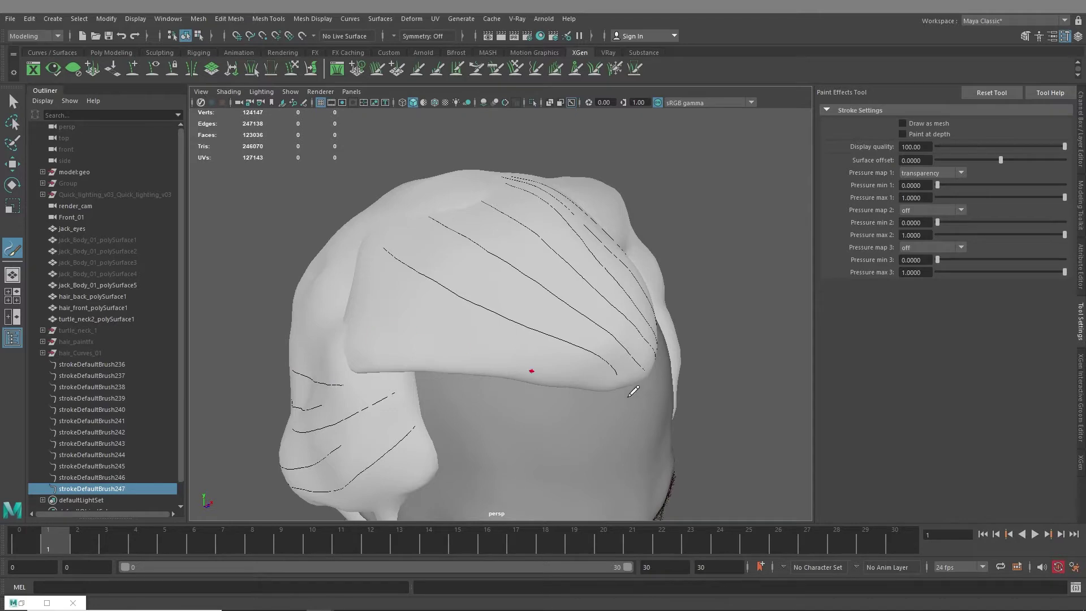
click(599, 377)
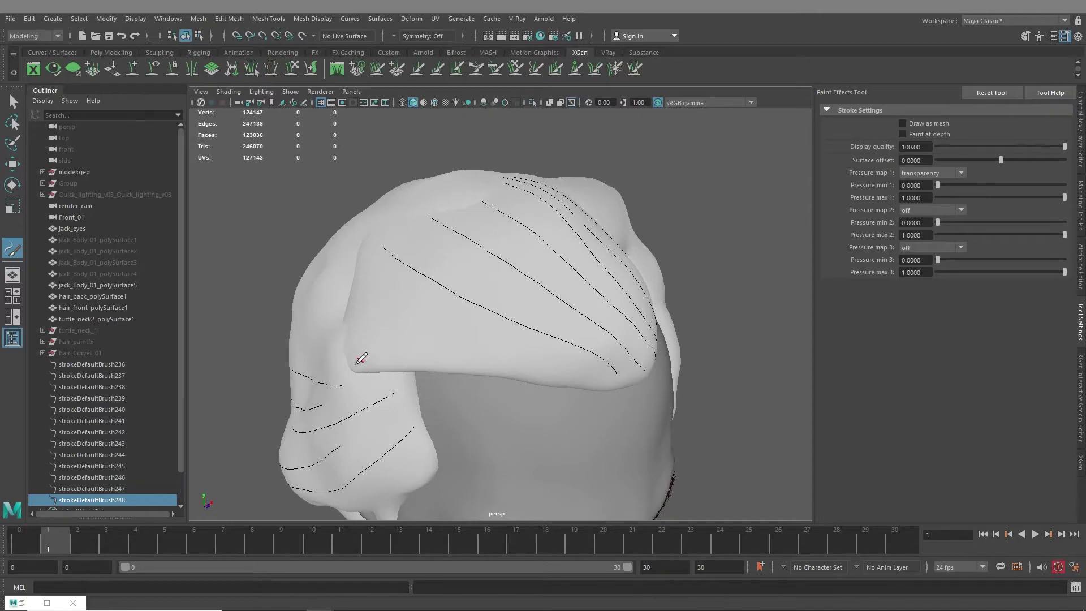
alt+drag(483, 276, 475, 297)
key(ctrl+z)
key(ctrl+z)
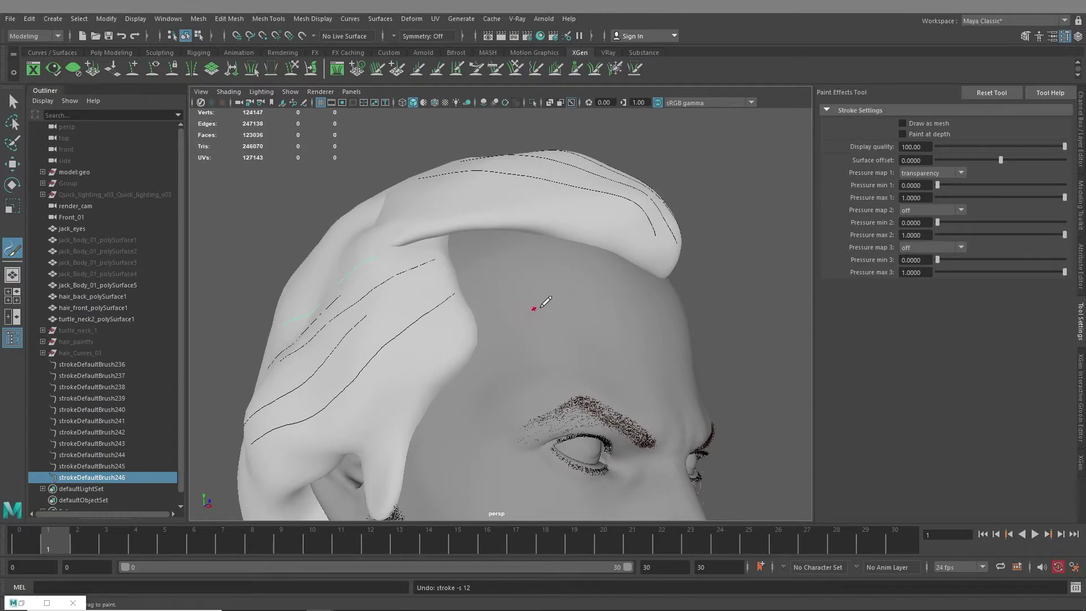
Step: Make the front hair mesh paintable for Paint Effects again
mouse_move(512, 225)
alt+mouse_down()
mouse_move(509, 256)
mouse_move(512, 209)
mouse_move(497, 162)
mouse_move(533, 245)
mouse_move(461, 324)
mouse_move(512, 334)
mouse_move(523, 359)
mouse_move(490, 375)
mouse_move(482, 258)
alt+mouse_up()
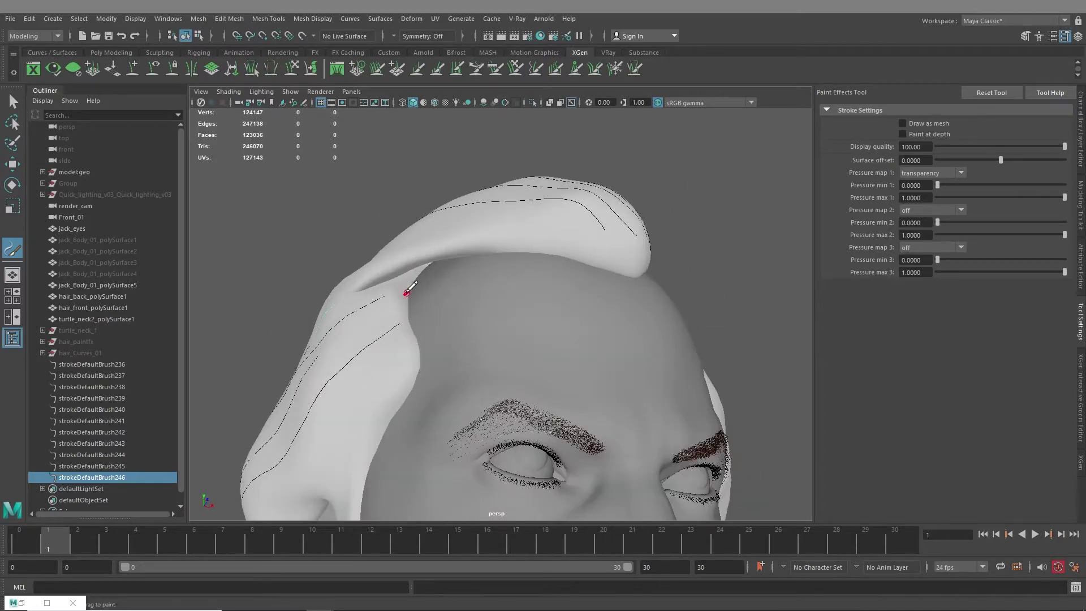
mouse_move(419, 280)
alt+mouse_down()
mouse_move(476, 333)
mouse_move(488, 359)
alt+mouse_up()
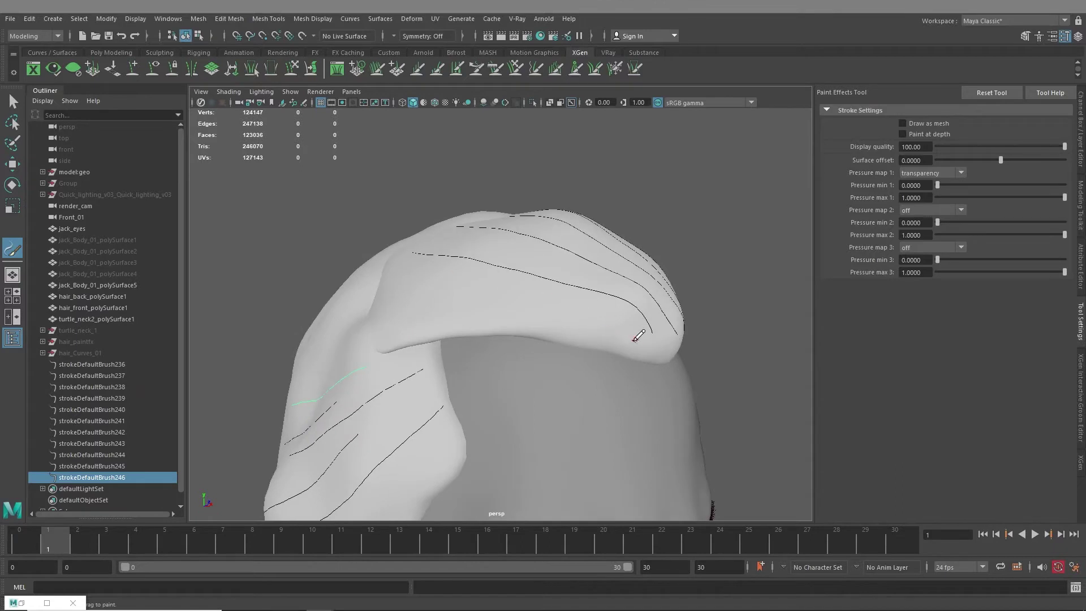
alt+drag(623, 340, 650, 351)
click(13, 101)
click(538, 348)
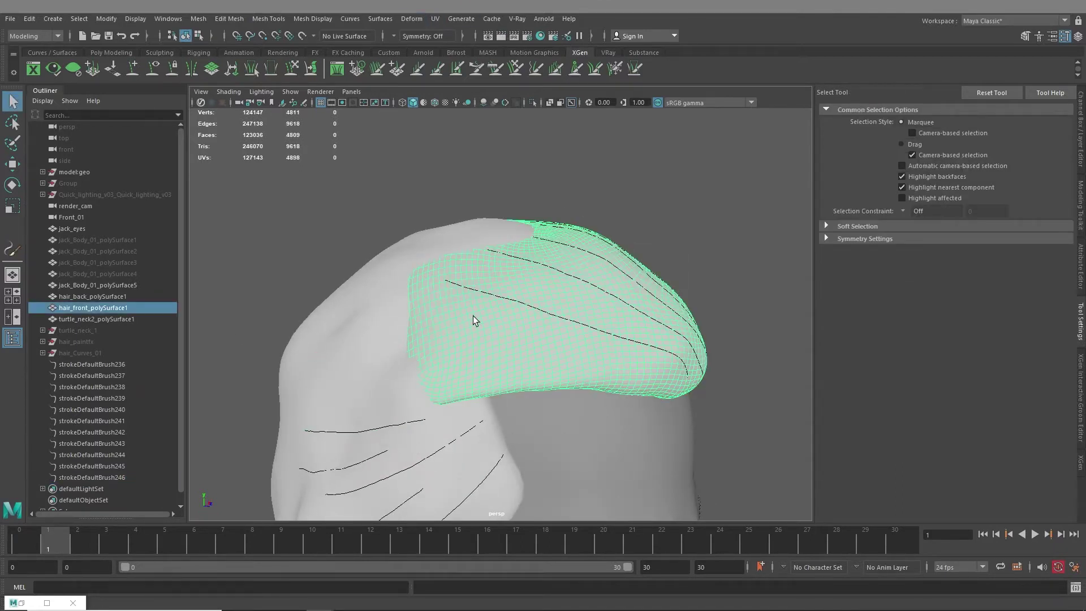
click(462, 19)
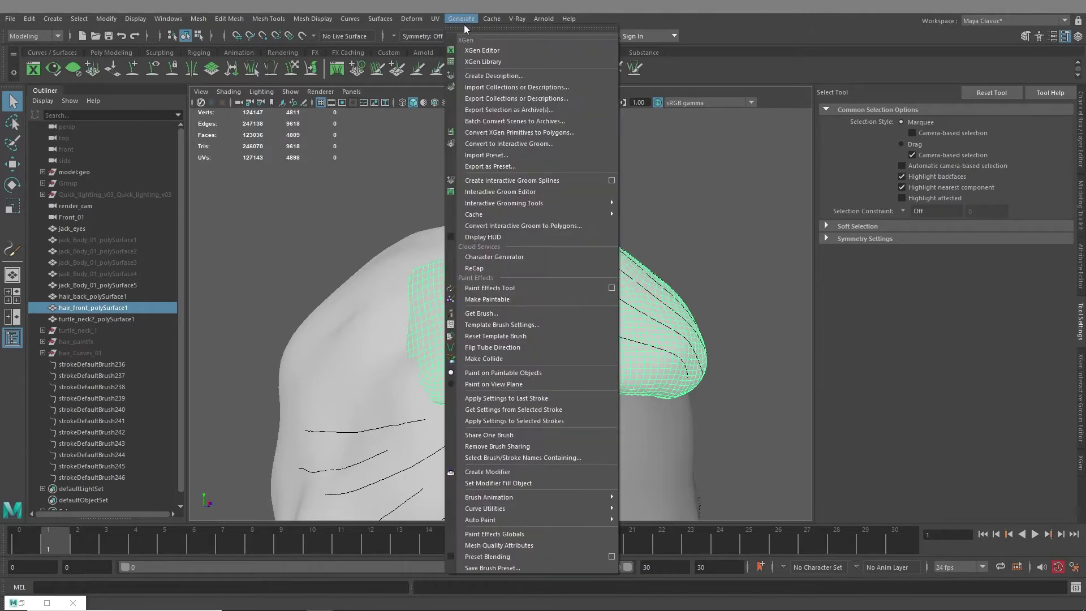
click(492, 299)
alt+drag(626, 402, 571, 391)
scroll(571, 392, up, 2)
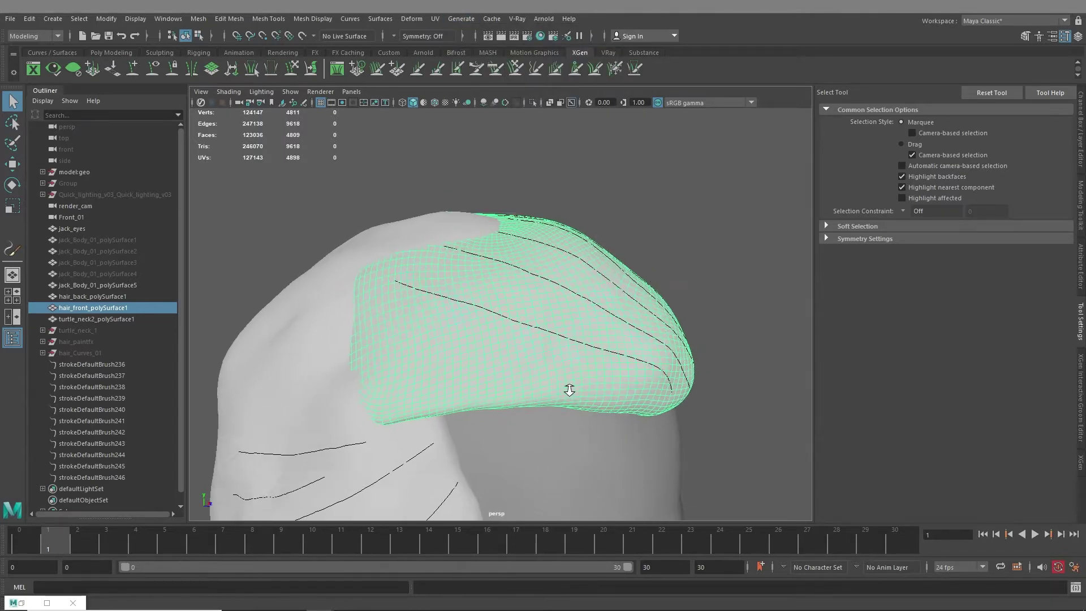
Step: With the Paint Effects Tool, paint two strokes low on the side of the front hair mesh, from the front edge toward the back
click(320, 227)
click(13, 250)
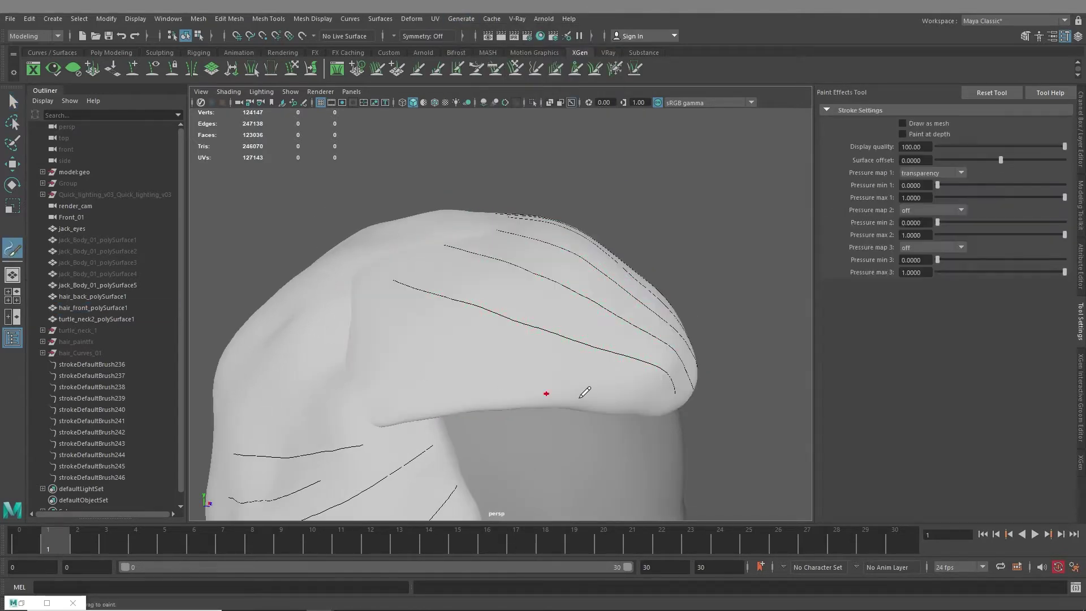
mouse_move(654, 399)
mouse_down()
mouse_move(581, 371)
mouse_move(353, 327)
mouse_up()
drag(666, 394, 370, 291)
scroll(582, 339, up, 6)
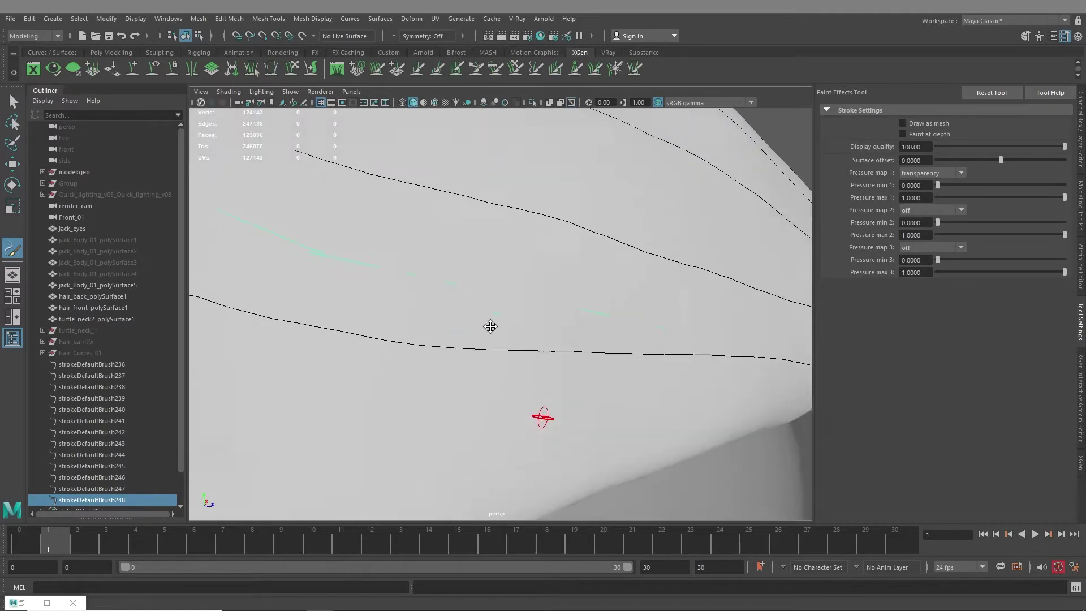
scroll(452, 324, up, 4)
mouse_move(446, 329)
alt+middle_down()
mouse_move(535, 366)
mouse_move(498, 443)
mouse_move(509, 394)
alt+middle_up()
mouse_move(506, 352)
alt+mouse_down()
mouse_move(509, 390)
mouse_move(452, 362)
mouse_move(534, 431)
mouse_move(477, 373)
mouse_move(421, 343)
mouse_move(448, 339)
mouse_move(492, 369)
mouse_move(498, 357)
mouse_move(518, 394)
mouse_move(481, 247)
mouse_move(492, 165)
mouse_move(494, 383)
mouse_move(513, 394)
mouse_move(558, 363)
alt+mouse_up()
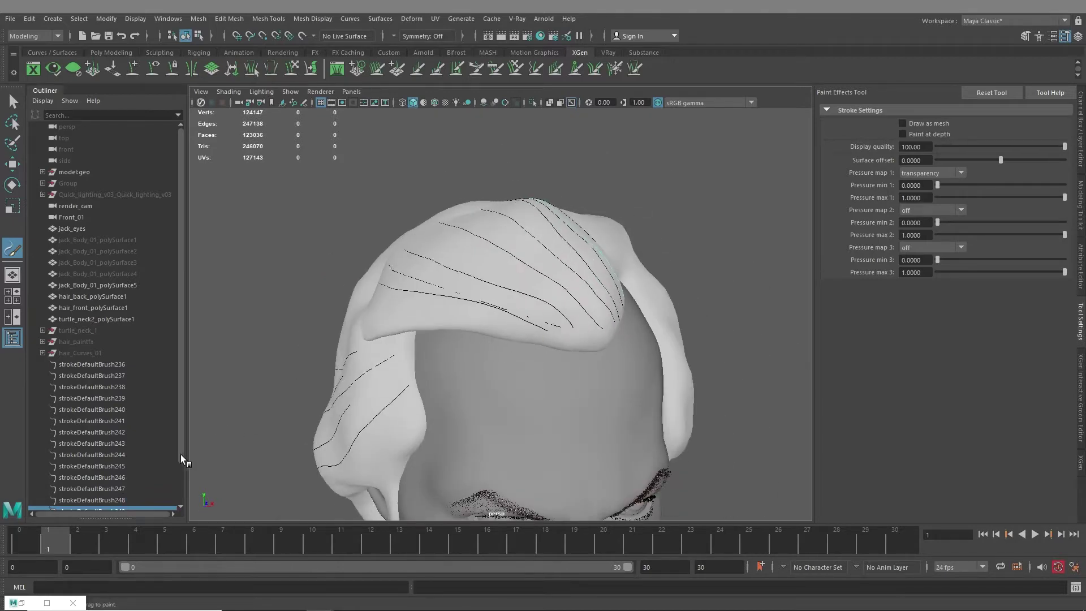
Step: Paint two sample strokes running horizontally across the existing strokes on the front hair mesh
mouse_move(504, 306)
alt+mouse_down()
mouse_move(509, 358)
mouse_move(477, 315)
mouse_move(510, 305)
alt+mouse_up()
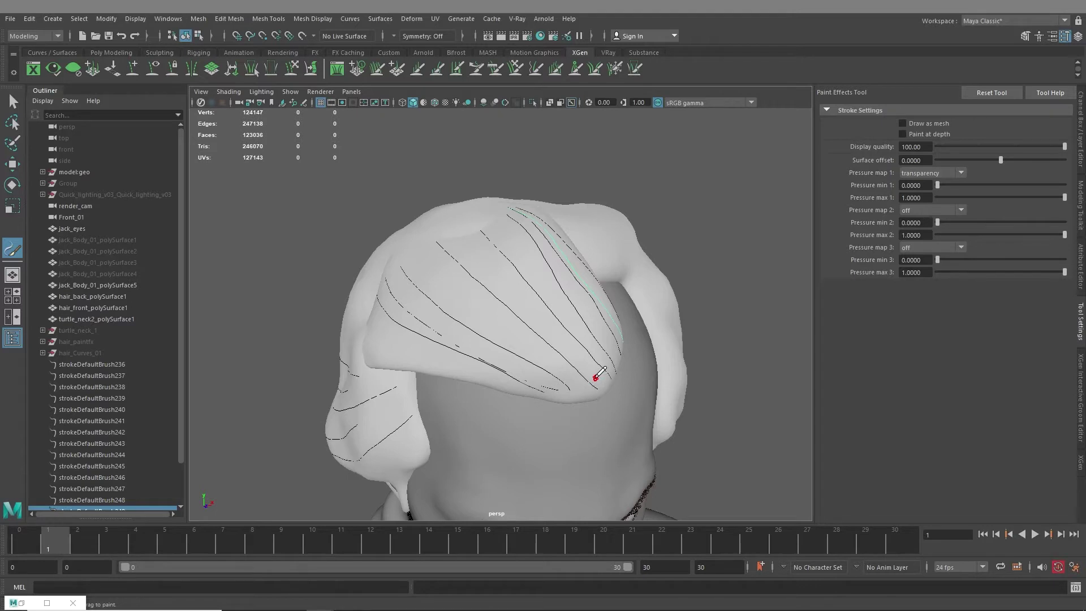
alt+drag(543, 369, 582, 364)
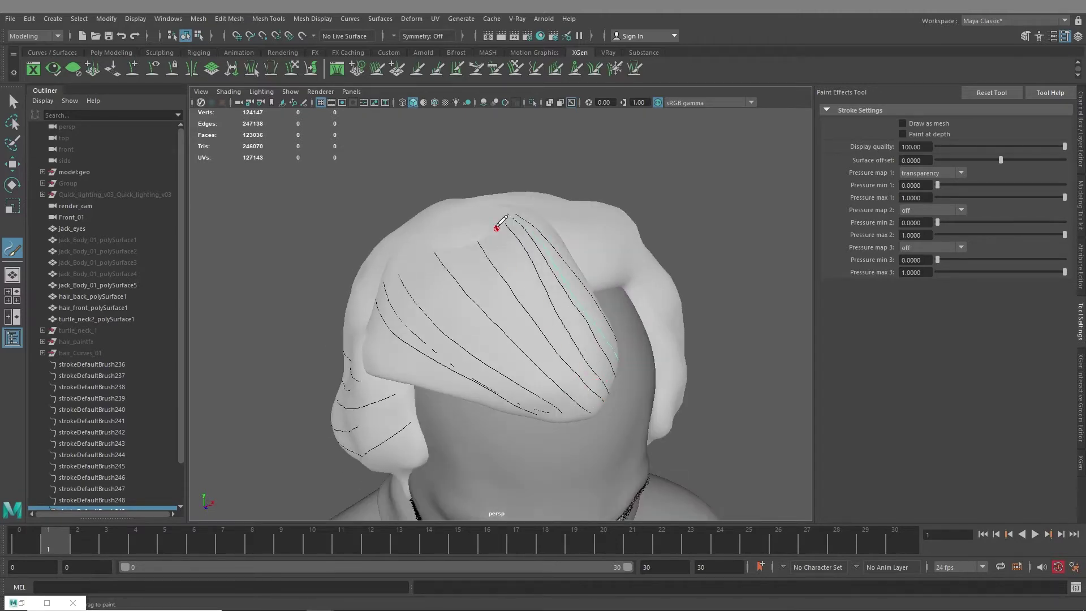
mouse_move(575, 388)
alt+mouse_down()
mouse_move(516, 364)
mouse_move(593, 345)
mouse_move(633, 353)
mouse_move(515, 334)
mouse_move(393, 342)
alt+mouse_up()
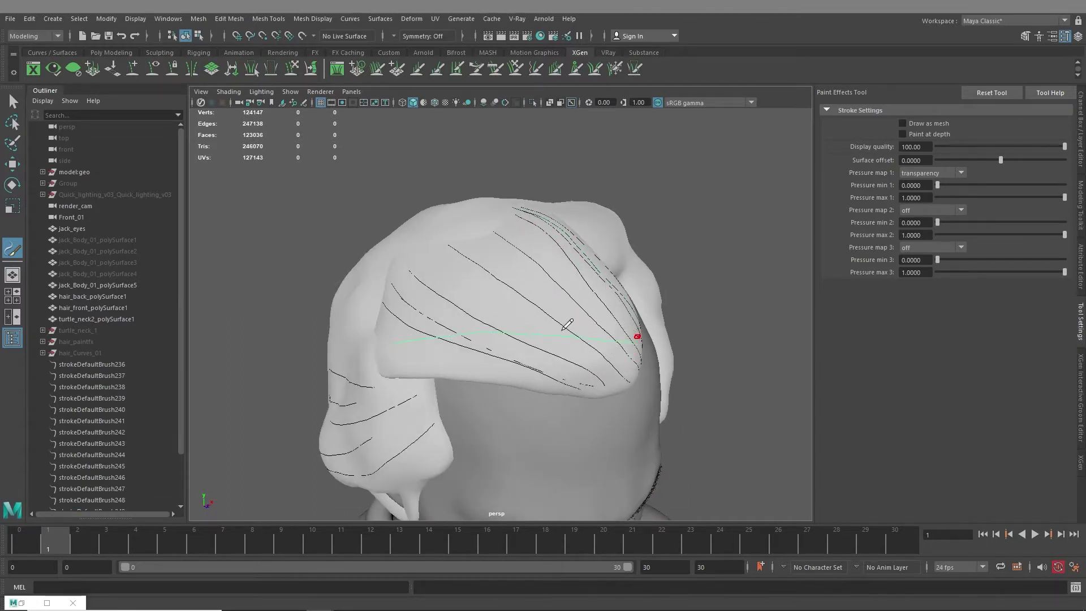
drag(637, 334, 393, 335)
mouse_move(493, 371)
alt+mouse_down()
mouse_move(485, 352)
mouse_move(489, 361)
alt+mouse_up()
alt+right_drag(504, 348, 565, 379)
alt+drag(565, 378, 541, 356)
Step: Group the two crossing strokes, and undo back to the two lower strokes painted on the front hair mesh
scroll(121, 460, down, 2)
drag(102, 444, 99, 465)
alt+drag(490, 390, 492, 393)
key(ctrl+g)
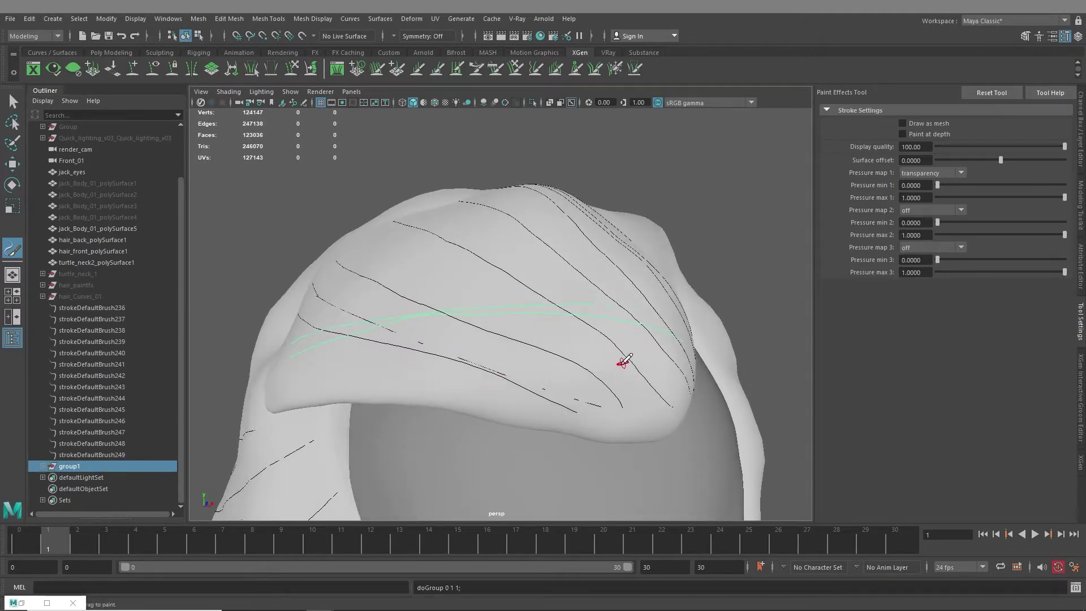
alt+drag(509, 395, 529, 381)
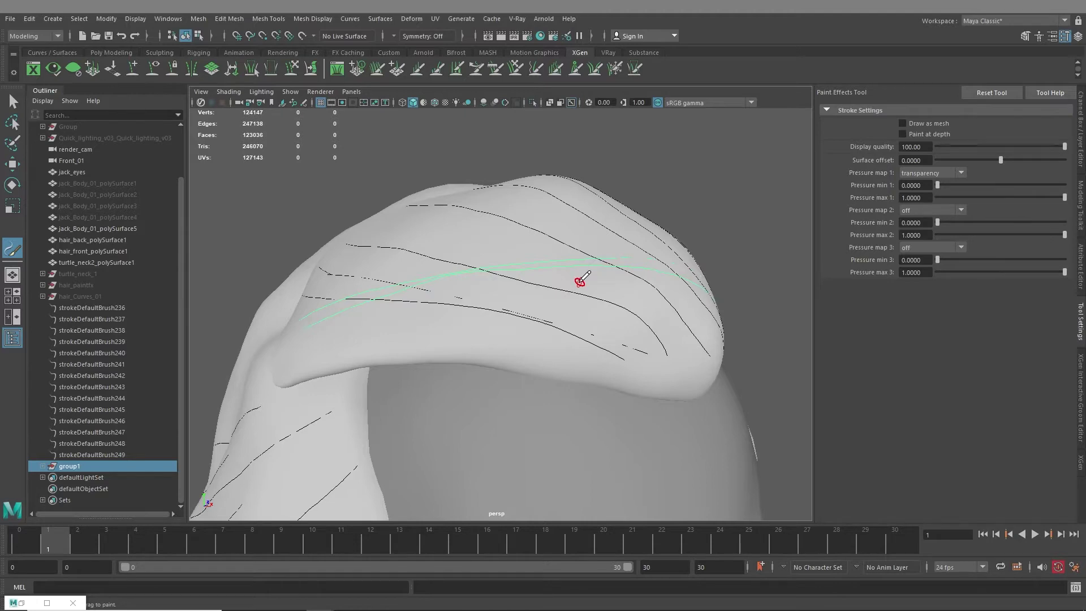
alt+drag(579, 281, 529, 315)
key(ctrl+z)
key(ctrl+z)
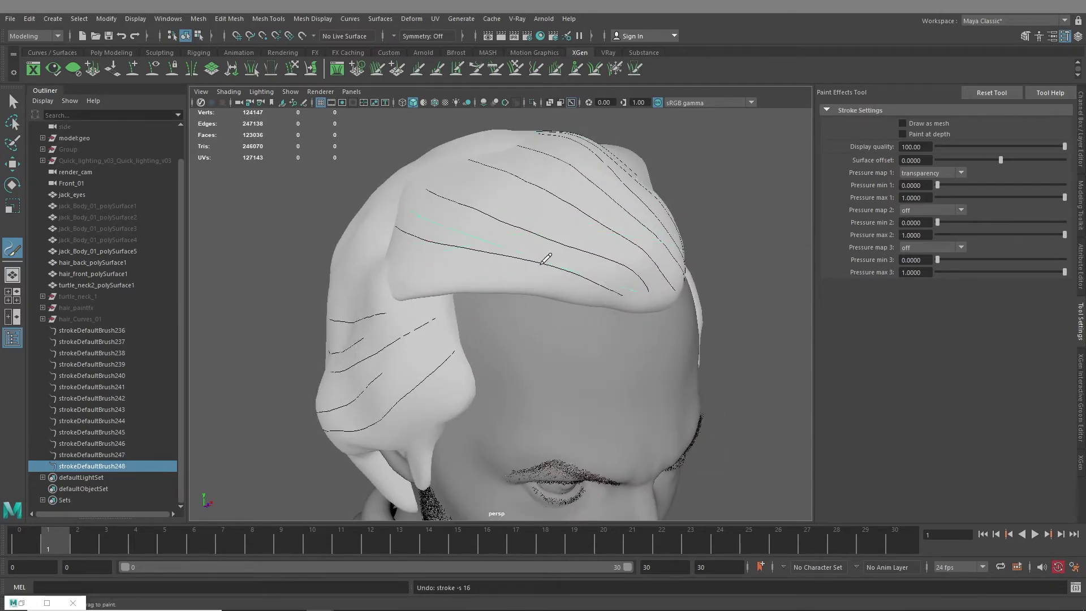
Step: Group all the painted strokes from strokeDefaultBrush236 to strokeDefaultBrush248
mouse_move(557, 243)
alt+mouse_down()
mouse_move(548, 291)
mouse_move(534, 283)
alt+mouse_up()
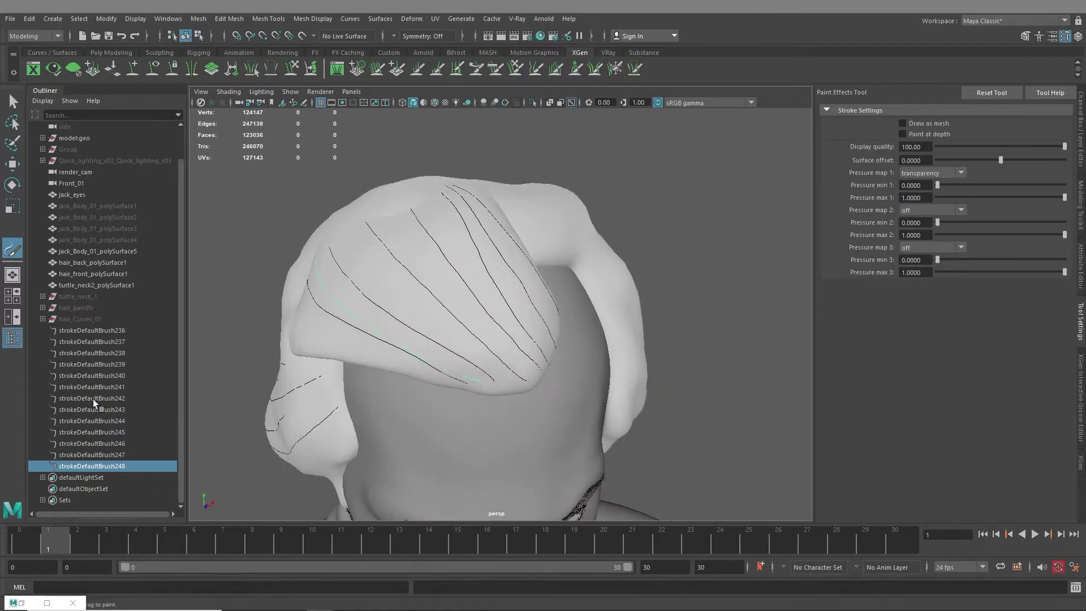
drag(89, 330, 94, 464)
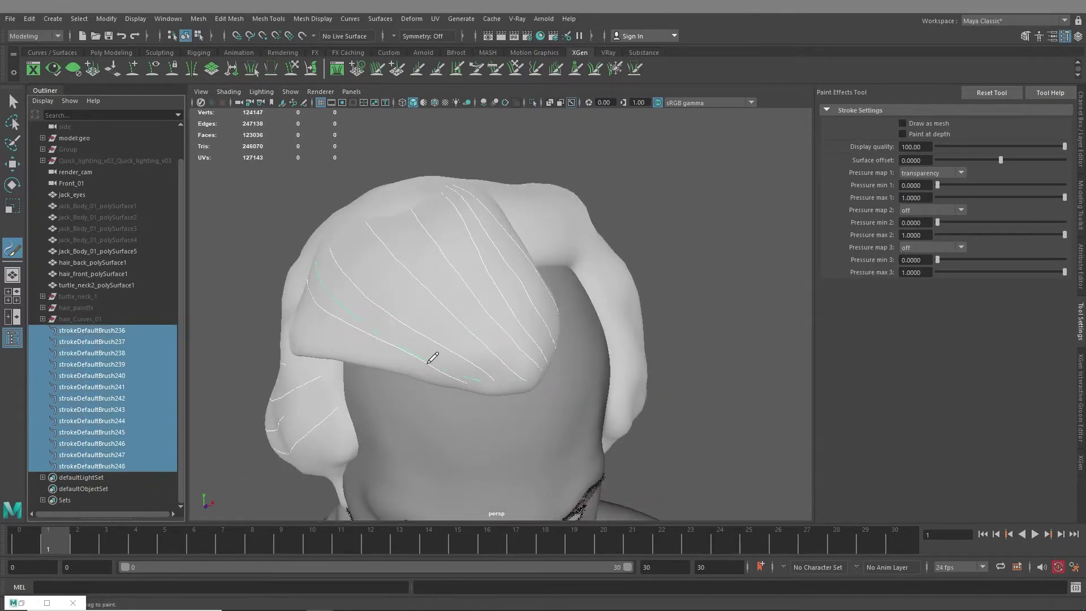
mouse_move(498, 350)
alt+mouse_down()
mouse_move(528, 343)
mouse_move(482, 355)
mouse_move(504, 355)
mouse_move(497, 344)
alt+mouse_up()
alt+middle_drag(497, 345, 501, 416)
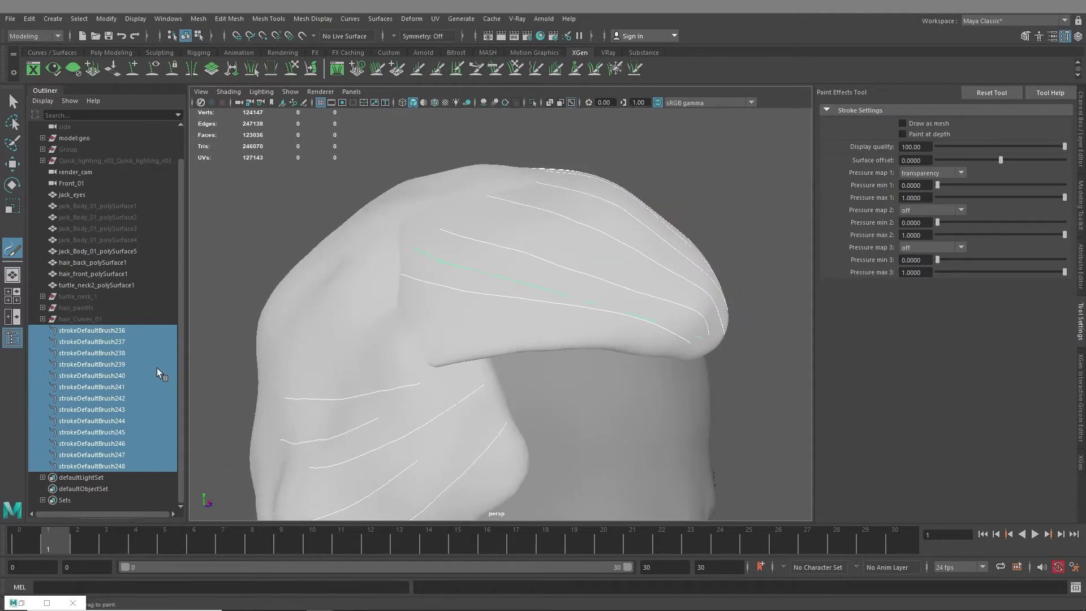
key(ctrl+g)
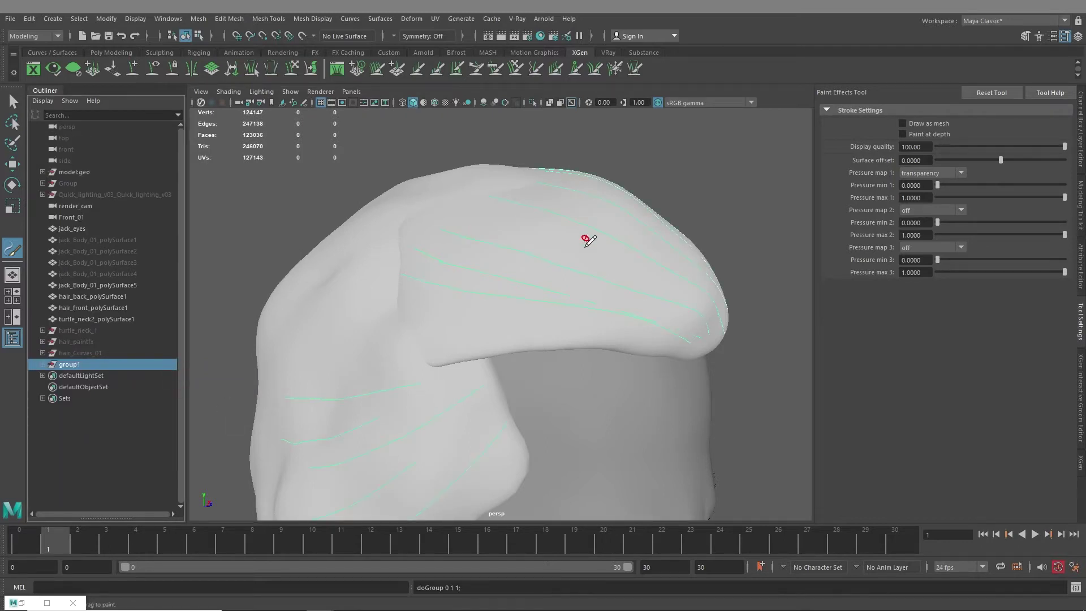
Step: Hide the new group of painted strokes and show the hair_paintfx group over the hair meshes
alt+drag(638, 277, 601, 287)
alt+right_drag(641, 347, 581, 334)
mouse_move(587, 331)
alt+mouse_down()
mouse_move(449, 362)
mouse_move(485, 266)
mouse_move(389, 366)
alt+mouse_up()
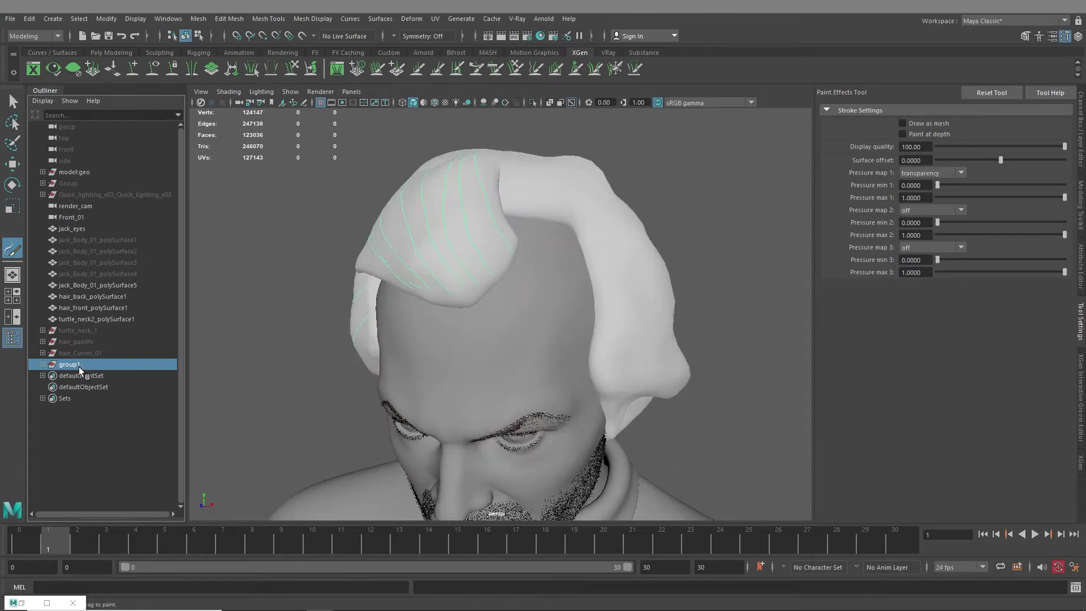
key(h)
click(83, 342)
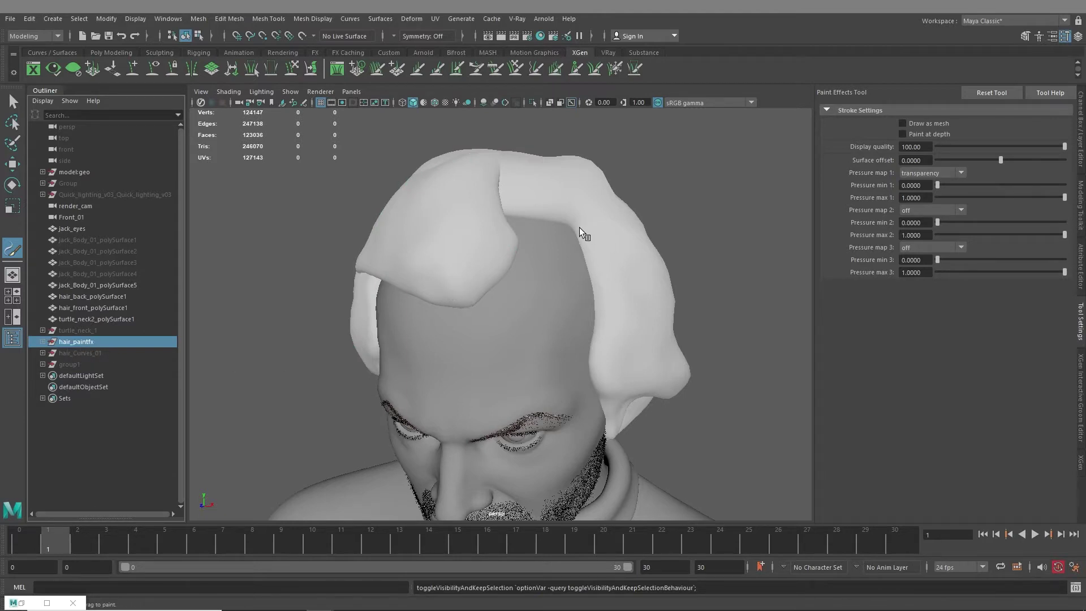
key(h)
alt+drag(609, 267, 539, 197)
alt+drag(580, 276, 554, 362)
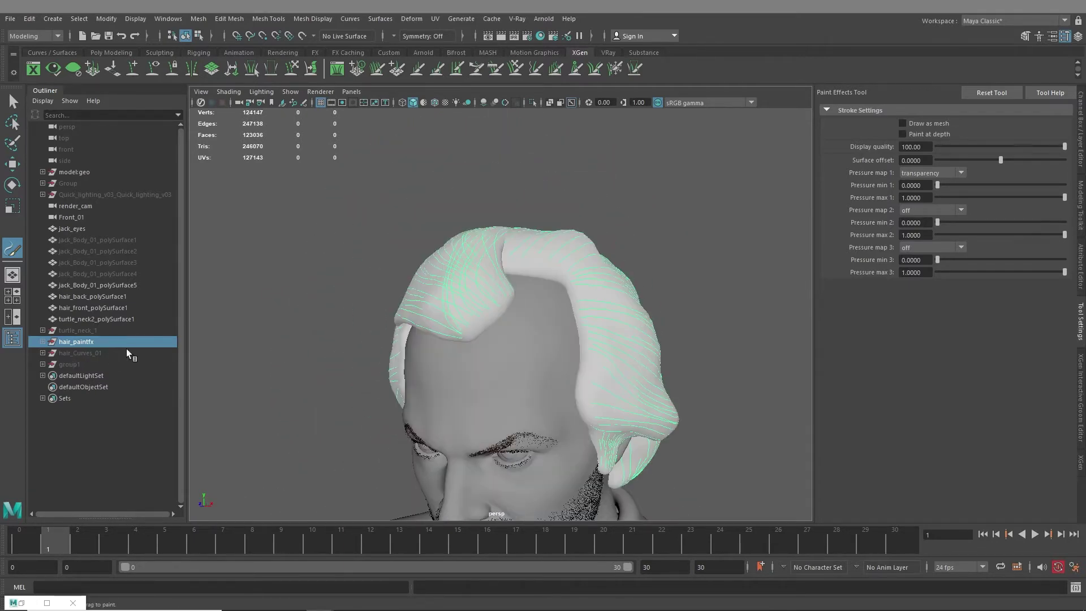
alt+drag(553, 310, 549, 368)
alt+drag(547, 300, 497, 391)
Step: Hide the front and back hair meshes and the jack_Body_01_polySurface5 head mesh, leaving the hair_paintfx strokes displayed
key(q)
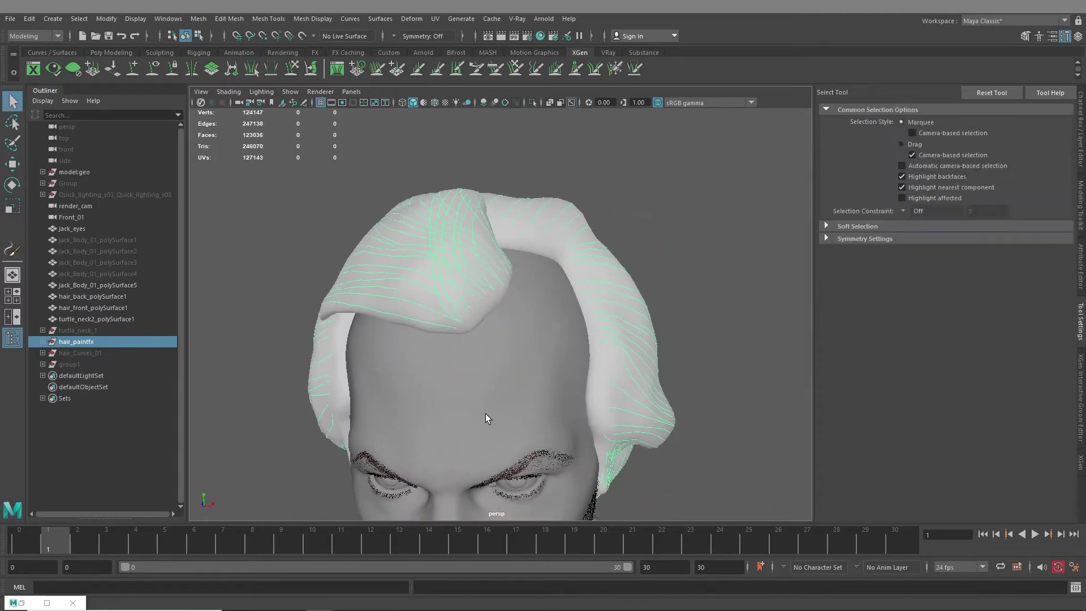
click(472, 308)
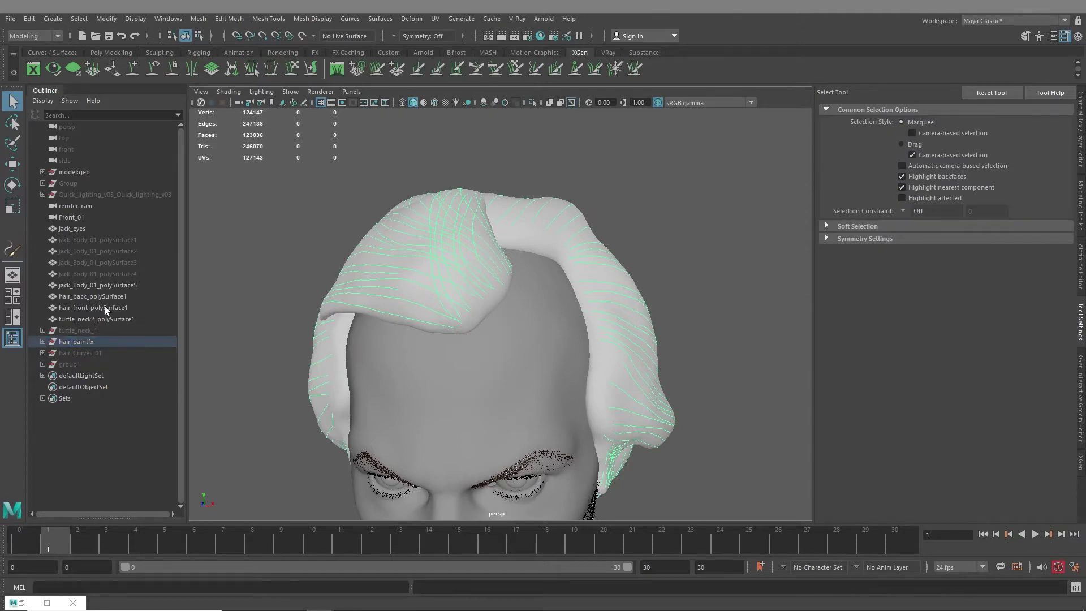
drag(104, 297, 107, 309)
key(h)
key(h)
click(511, 364)
key(h)
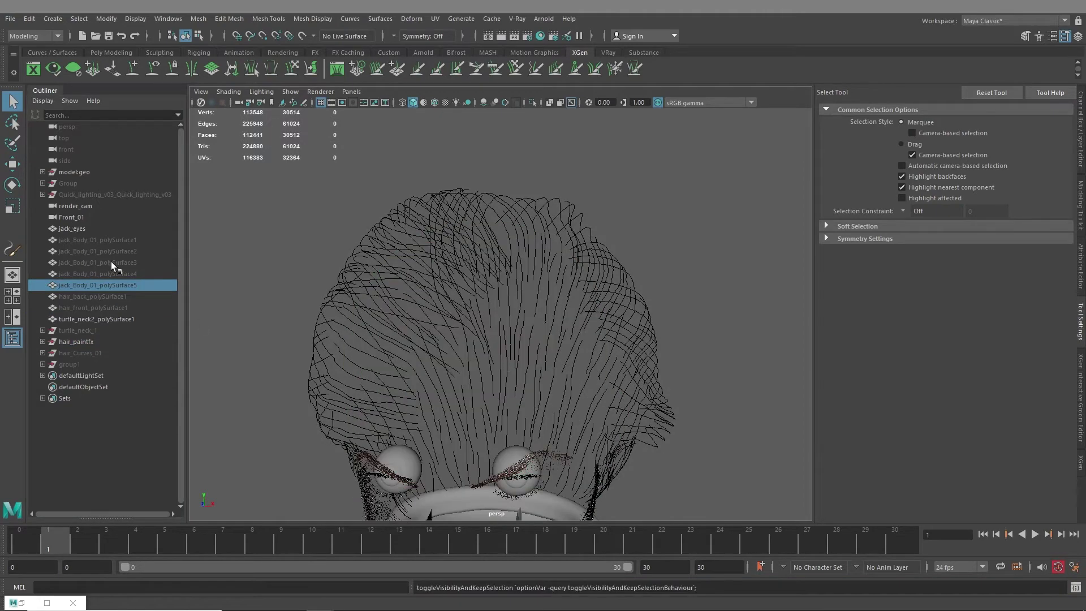
Step: Show the hidden model:hair_plates group inside model:geo
click(42, 195)
click(42, 194)
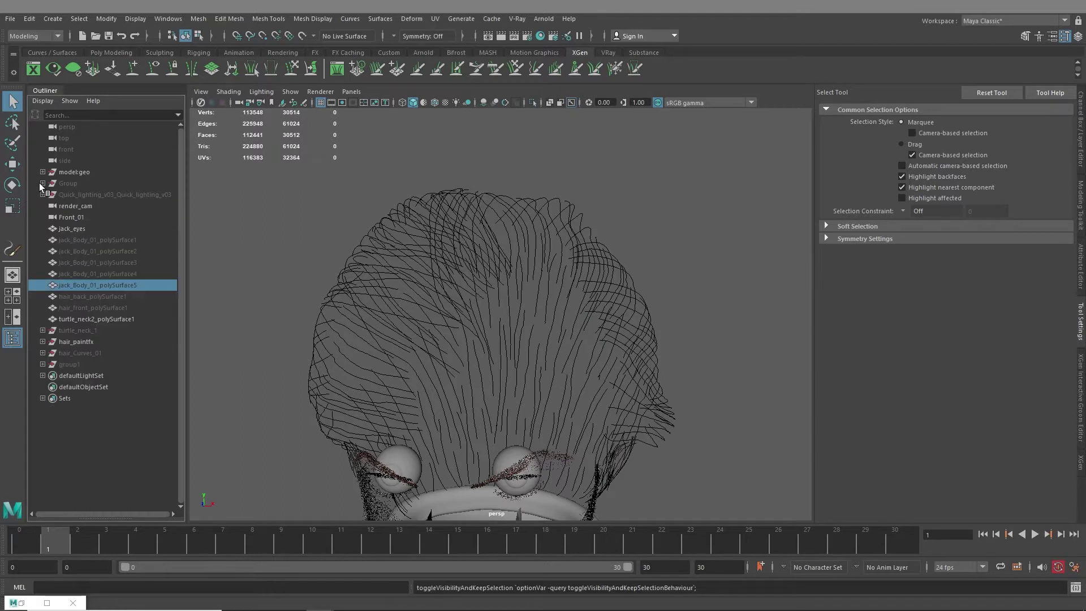
click(42, 172)
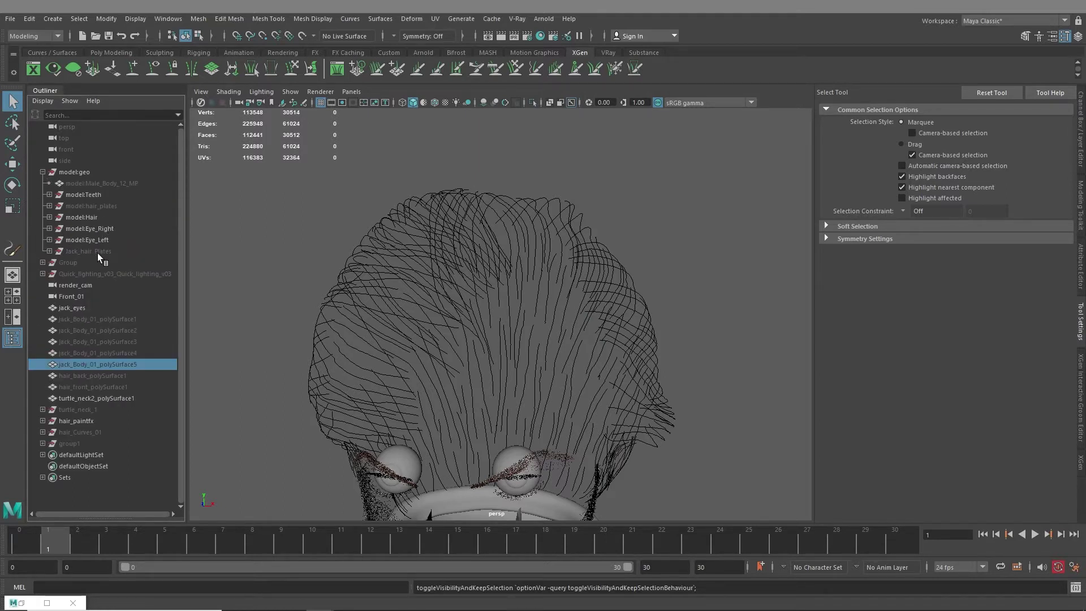
click(79, 207)
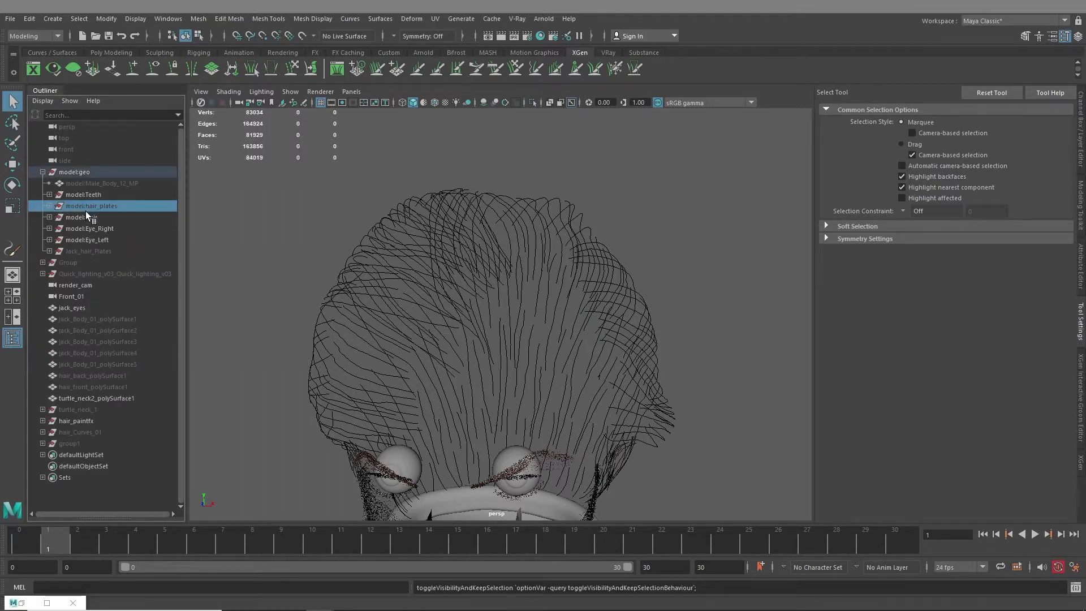
key(h)
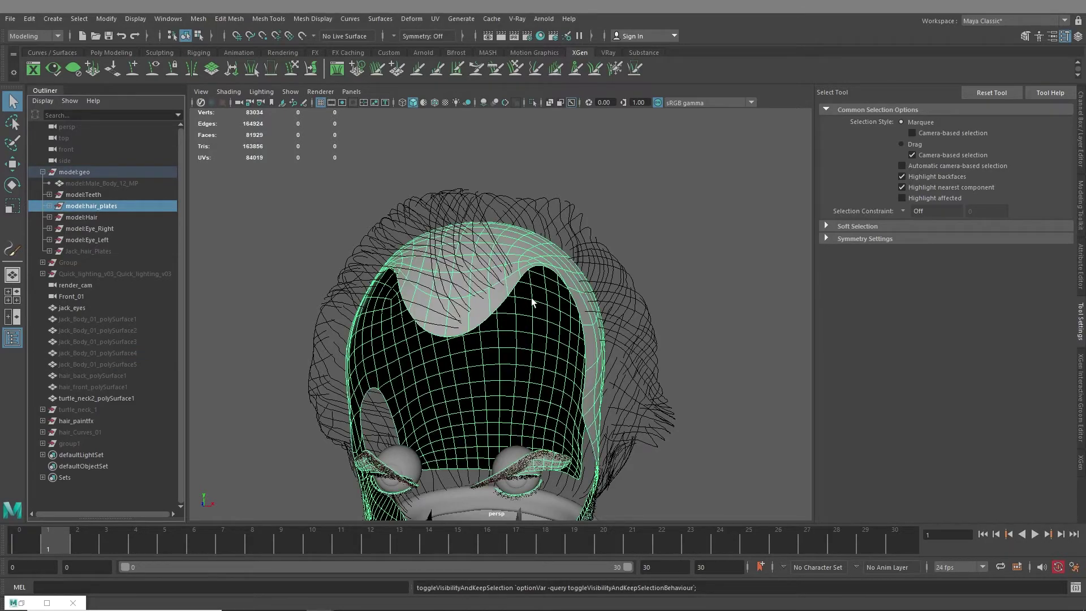
Step: Make the scalp mesh of the model:hair_plates group a live surface
alt+drag(540, 381, 488, 324)
scroll(556, 316, down, 3)
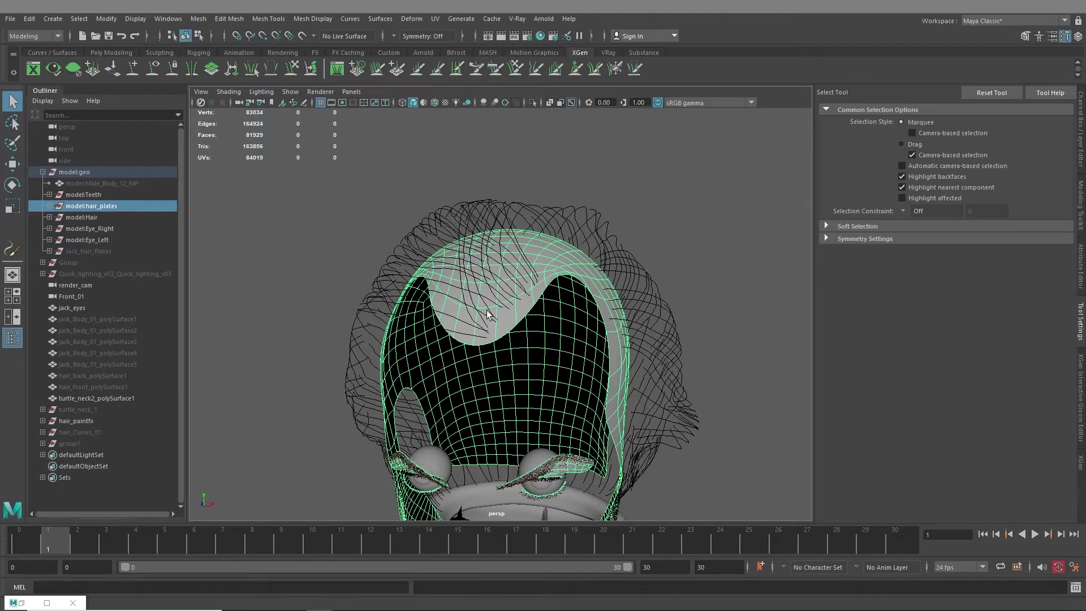
alt+drag(480, 339, 521, 322)
click(521, 322)
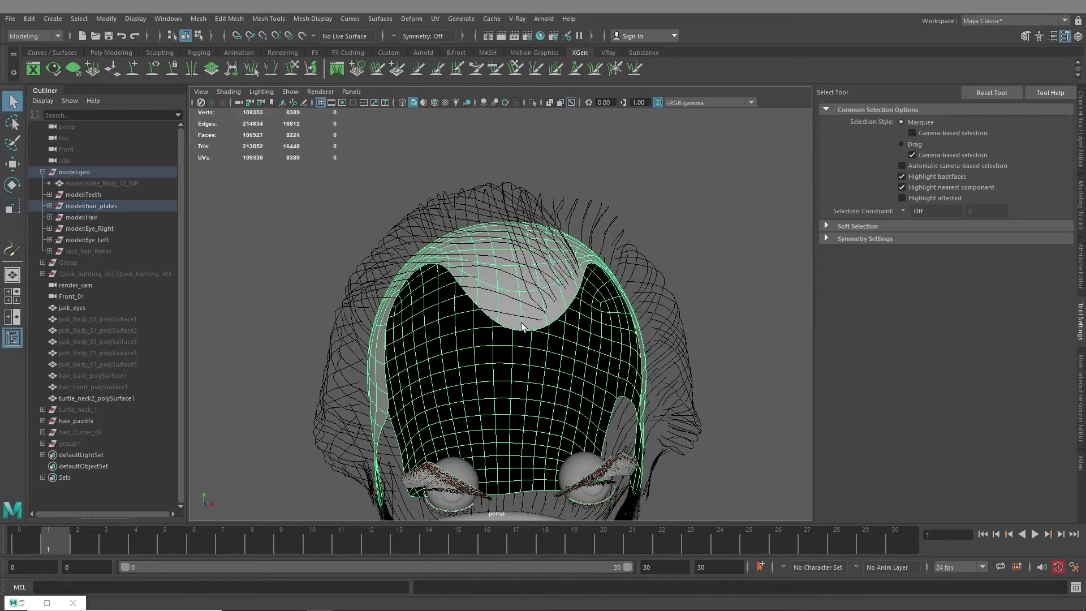
click(300, 36)
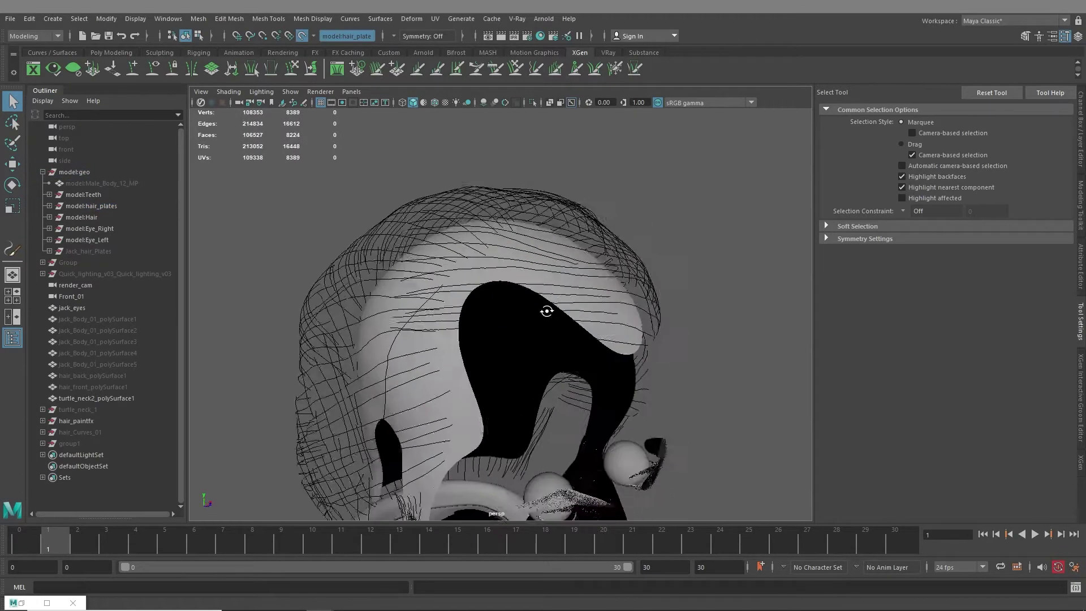
Step: Convert all hair_paintfx strokes, from strokeDefaultBrush21 to strokeDefaultBrush108, from Paint Effects to curves
alt+drag(548, 310, 543, 268)
click(42, 421)
click(96, 432)
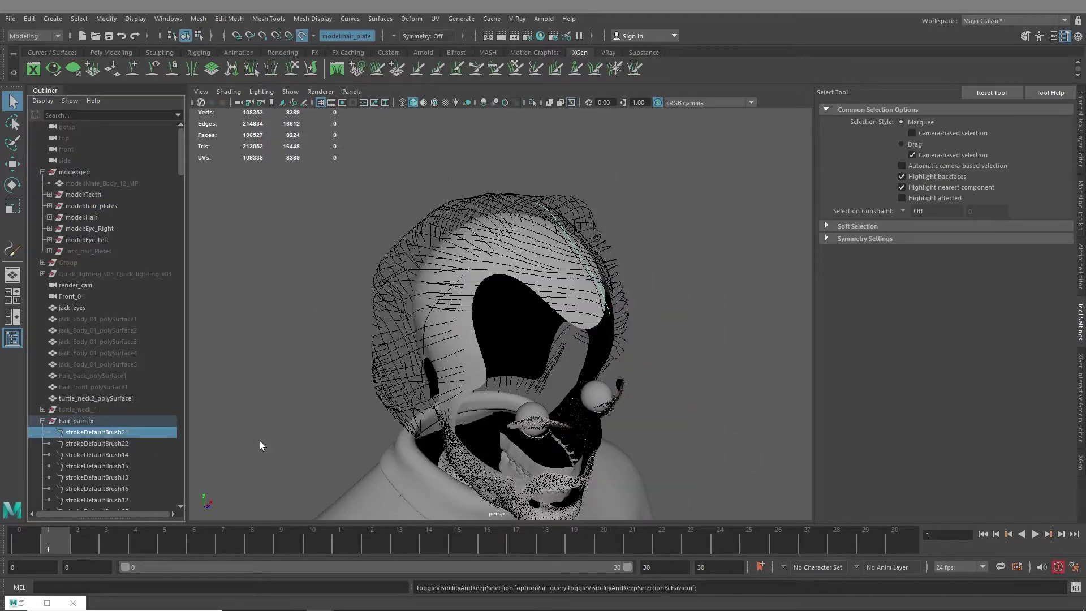
alt+drag(370, 318, 476, 297)
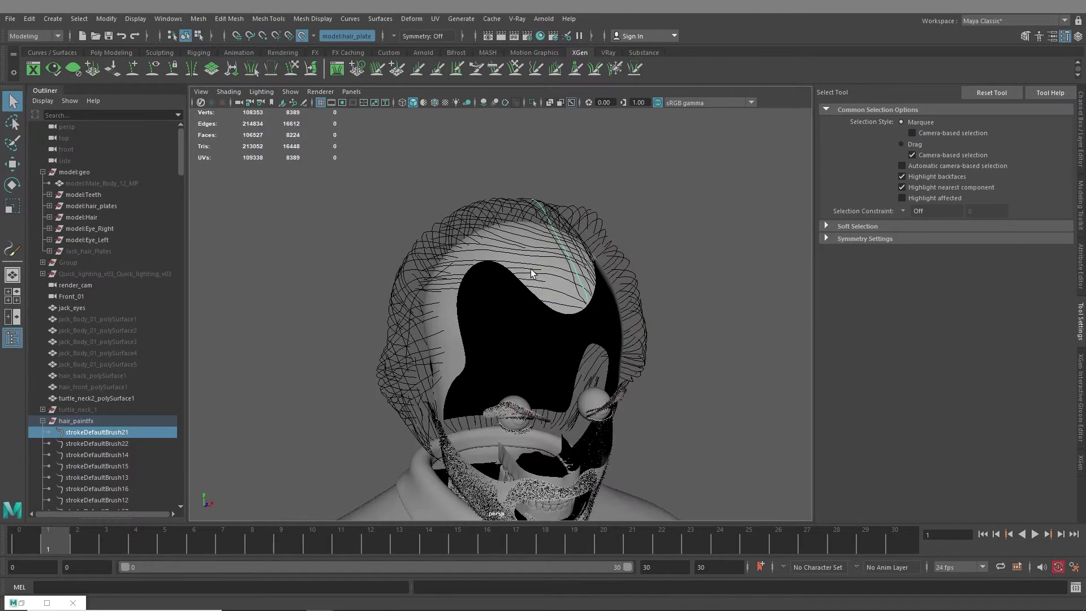
scroll(135, 461, down, 20)
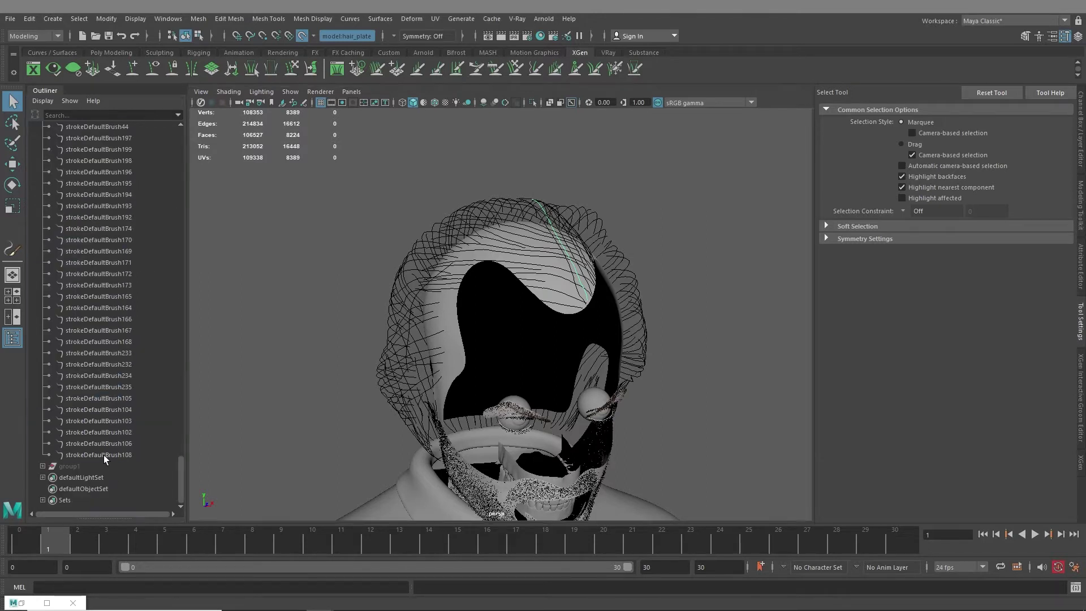
shift+click(104, 456)
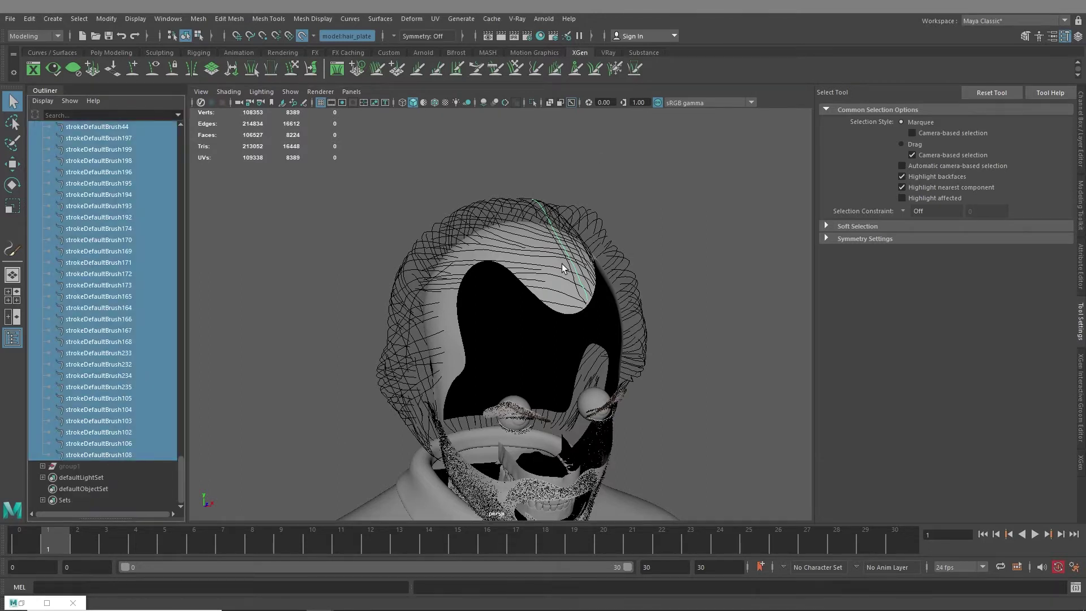
mouse_move(563, 265)
alt+mouse_down()
mouse_move(543, 303)
mouse_move(551, 268)
alt+mouse_up()
click(52, 19)
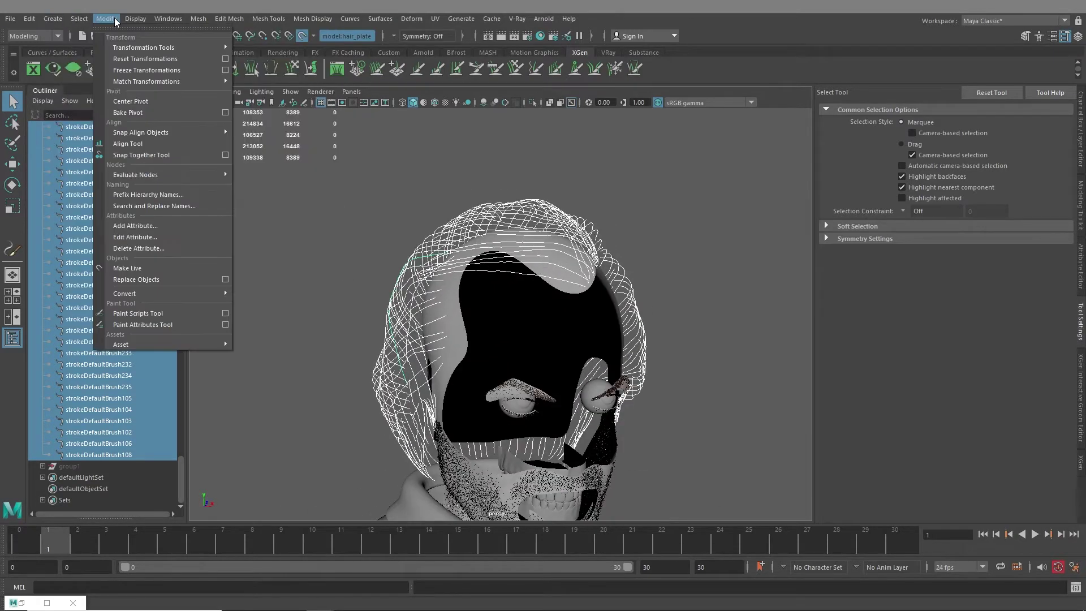
mouse_move(170, 294)
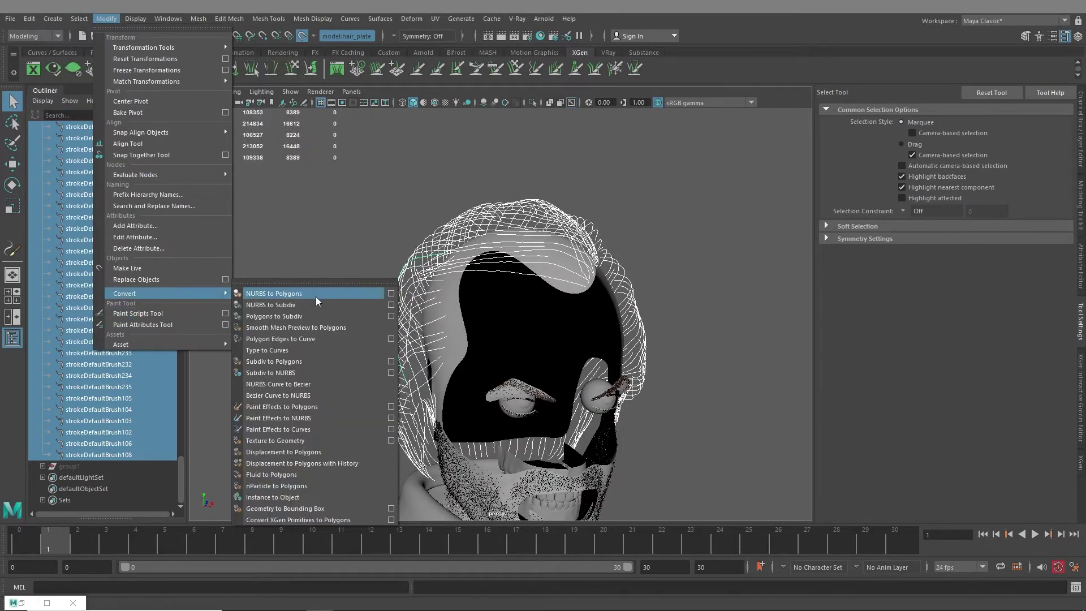
click(292, 429)
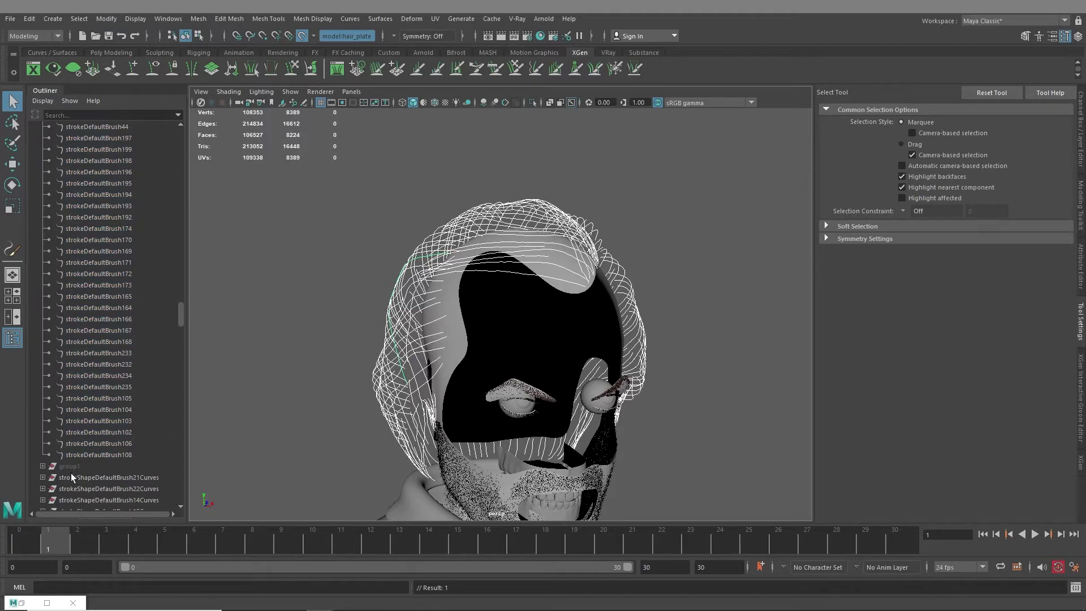
Step: Examine the converted curve groups and expand strokeShapeDefaultBrush21Curves down to the curve it contains
click(106, 477)
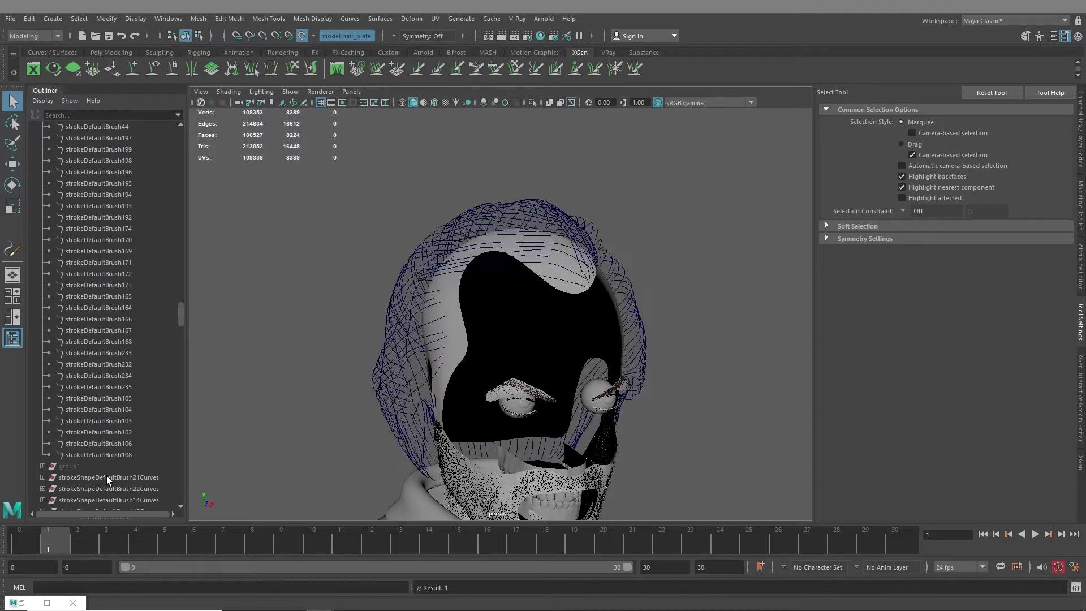
scroll(107, 476, down, 8)
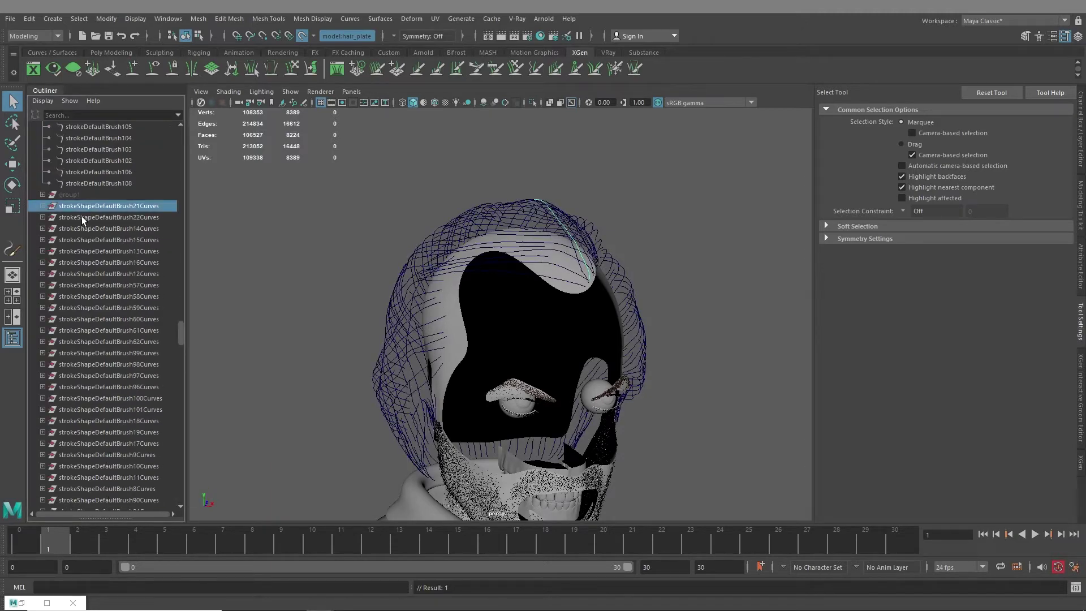
scroll(151, 450, down, 15)
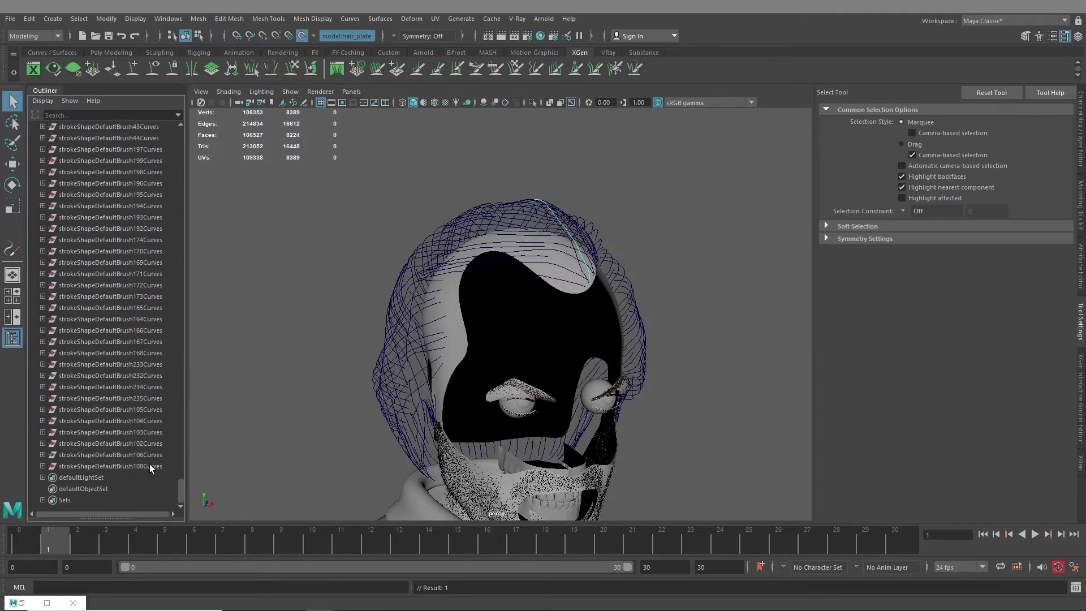
scroll(113, 435, up, 10)
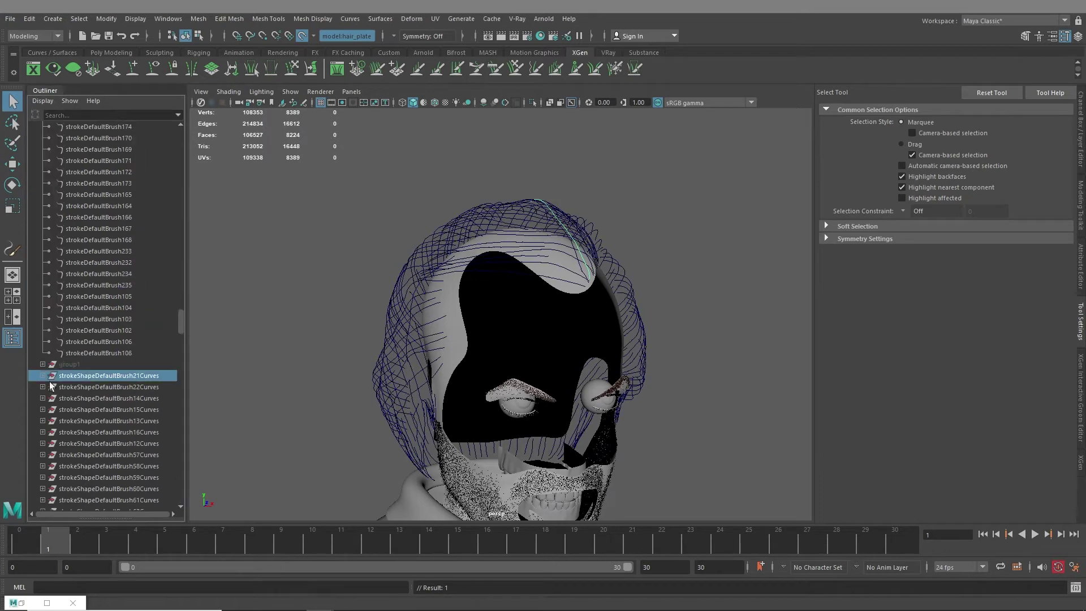
click(42, 375)
click(49, 386)
Step: Collapse the hair_paintfx group and hide its original strokes
scroll(83, 361, up, 10)
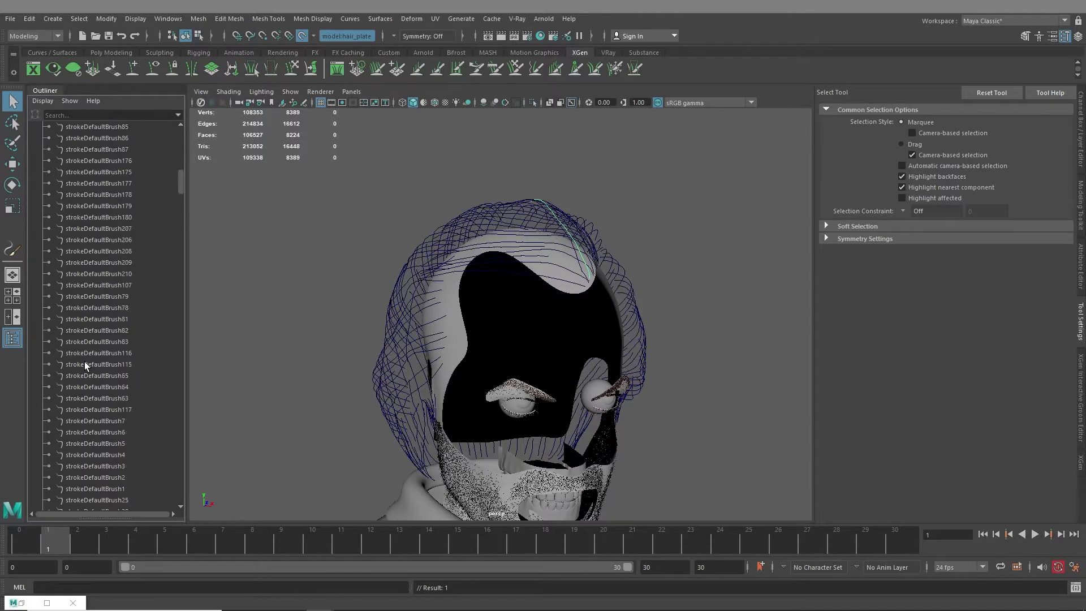
scroll(84, 362, up, 10)
click(43, 342)
click(73, 343)
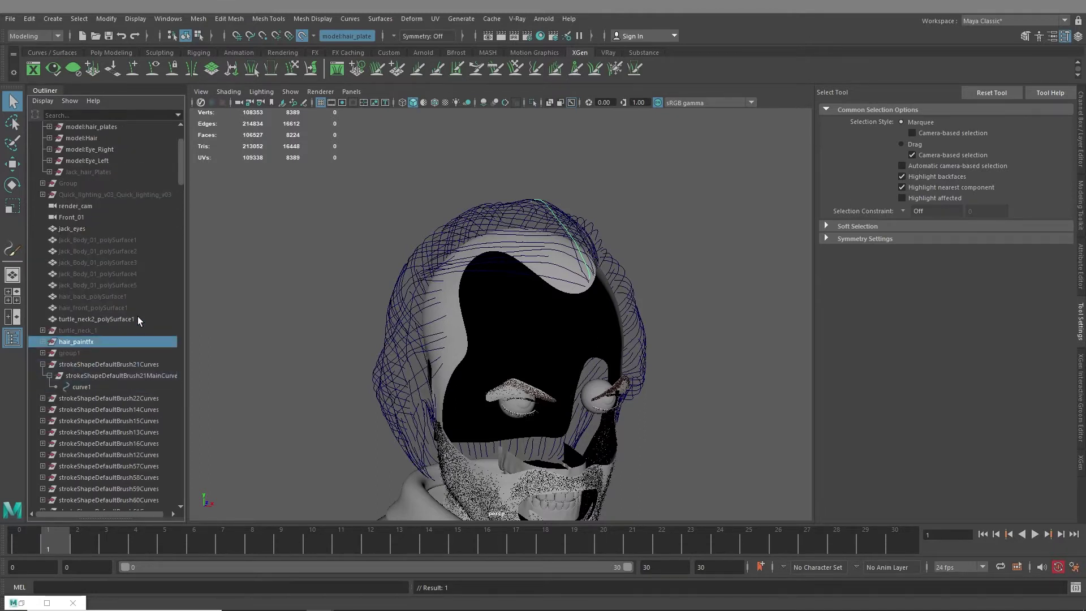
key(h)
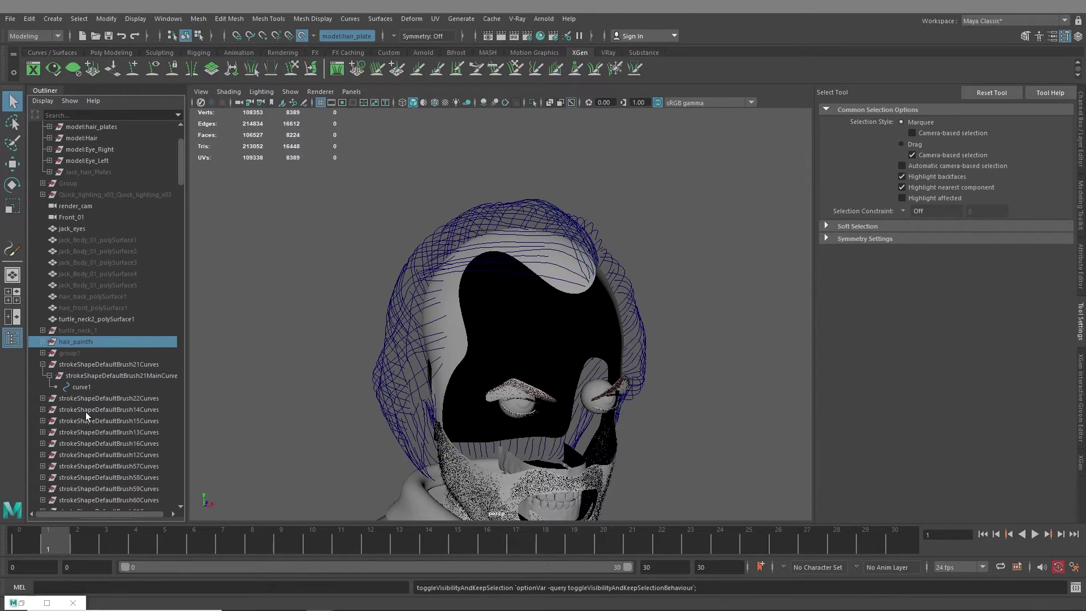
click(464, 348)
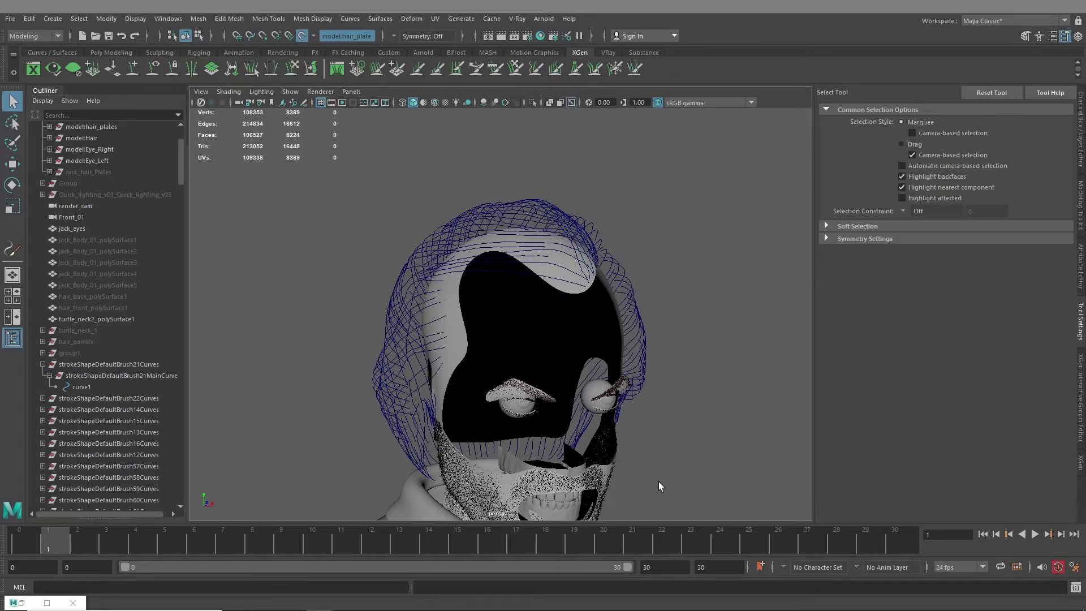
Step: Hide model:geo, jack_eyes and the turtleneck mesh, leaving the converted hair curves displayed
scroll(76, 264, up, 3)
click(82, 170)
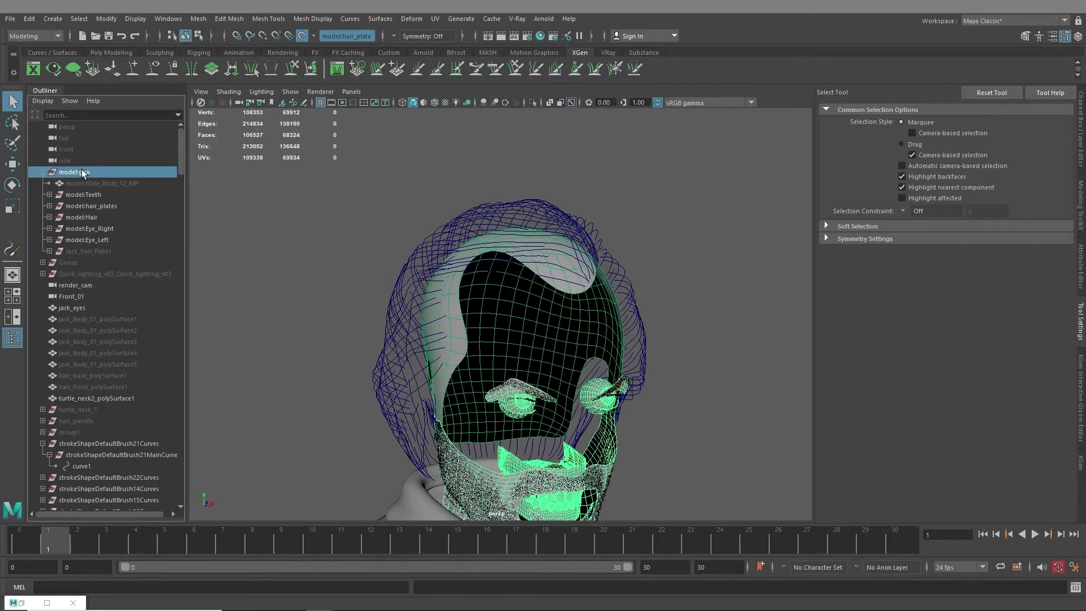
key(h)
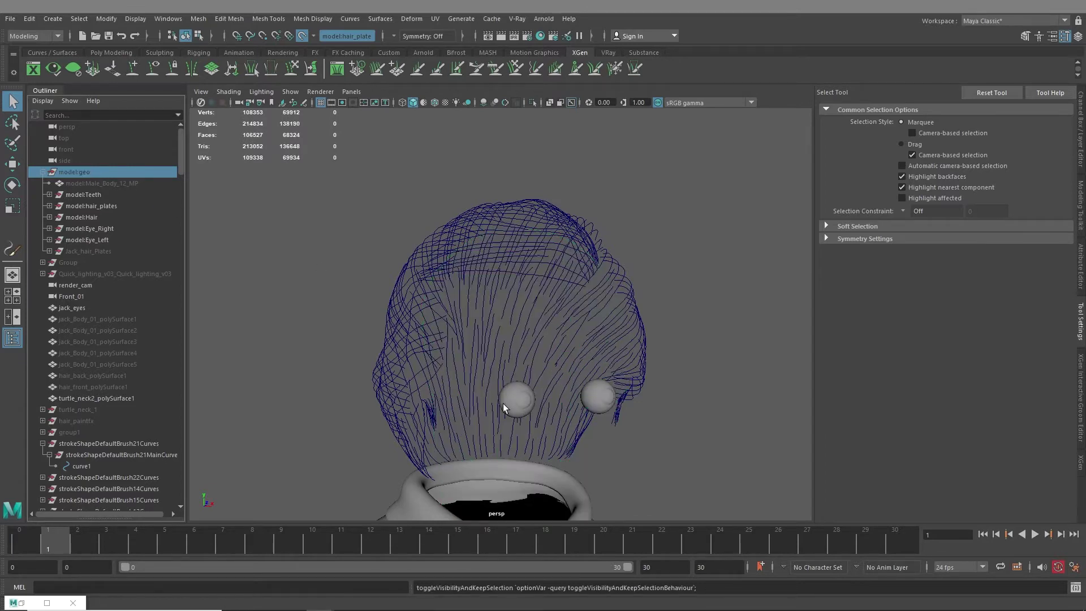
click(76, 308)
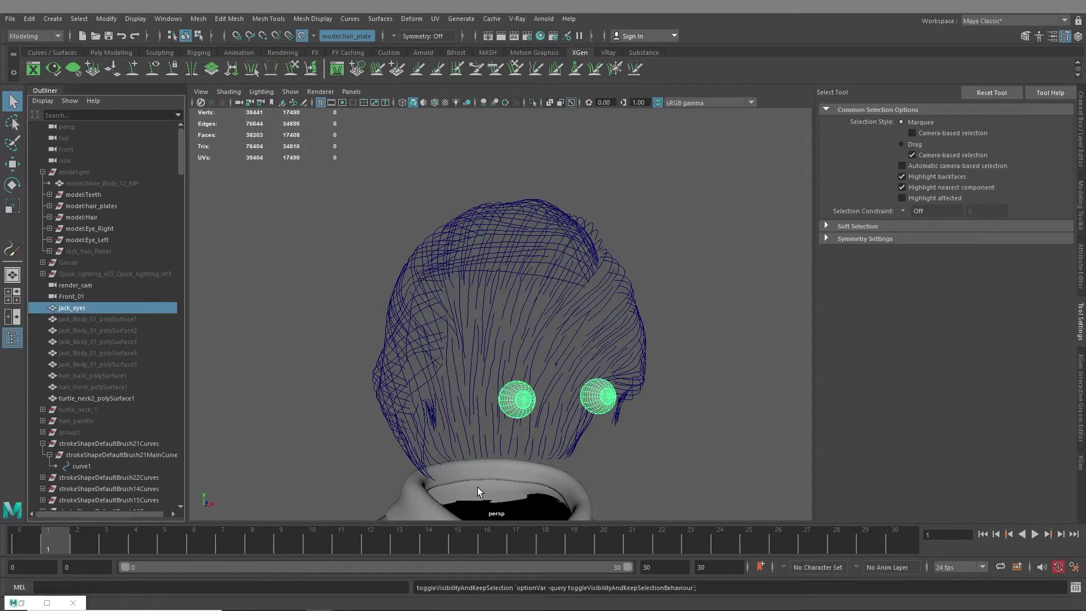
key(h)
click(420, 490)
key(h)
Step: Group all the converted hair curves together and check the curves inside the new group
drag(659, 508, 324, 174)
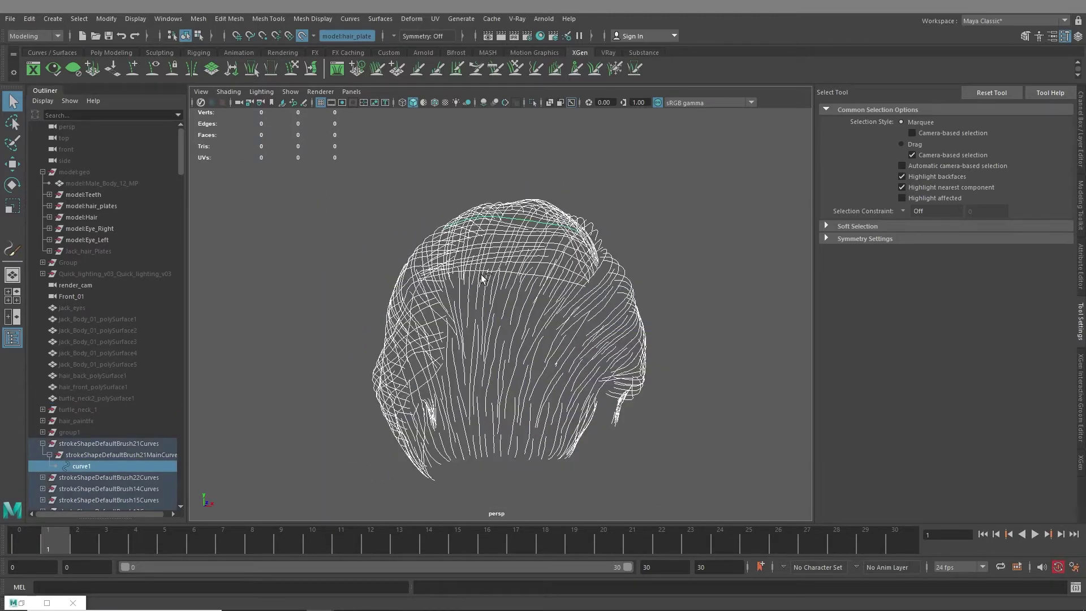
key(ctrl+g)
scroll(94, 457, down, 20)
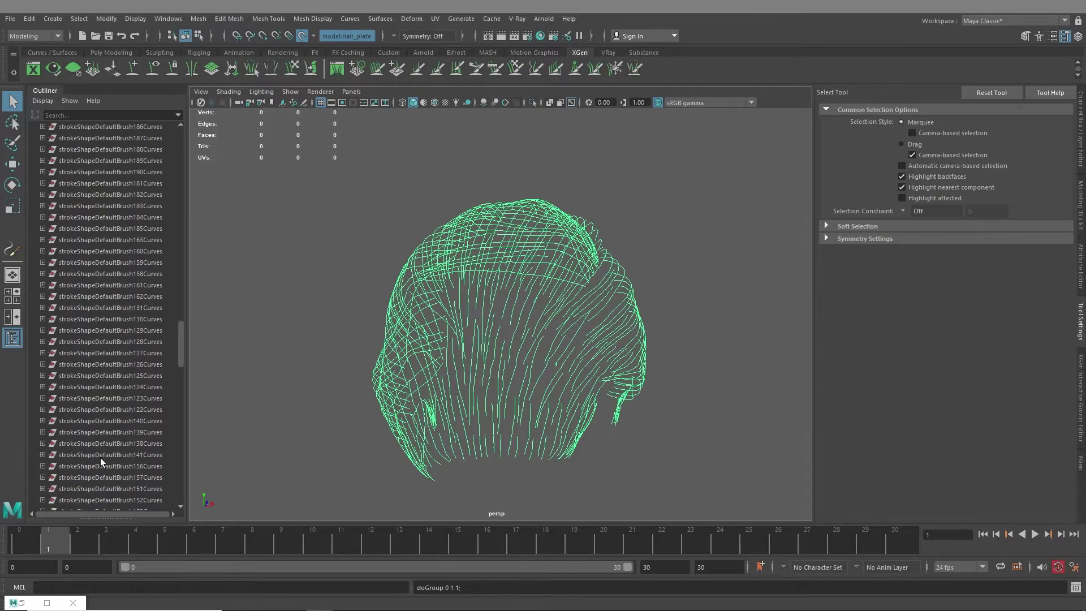
click(43, 465)
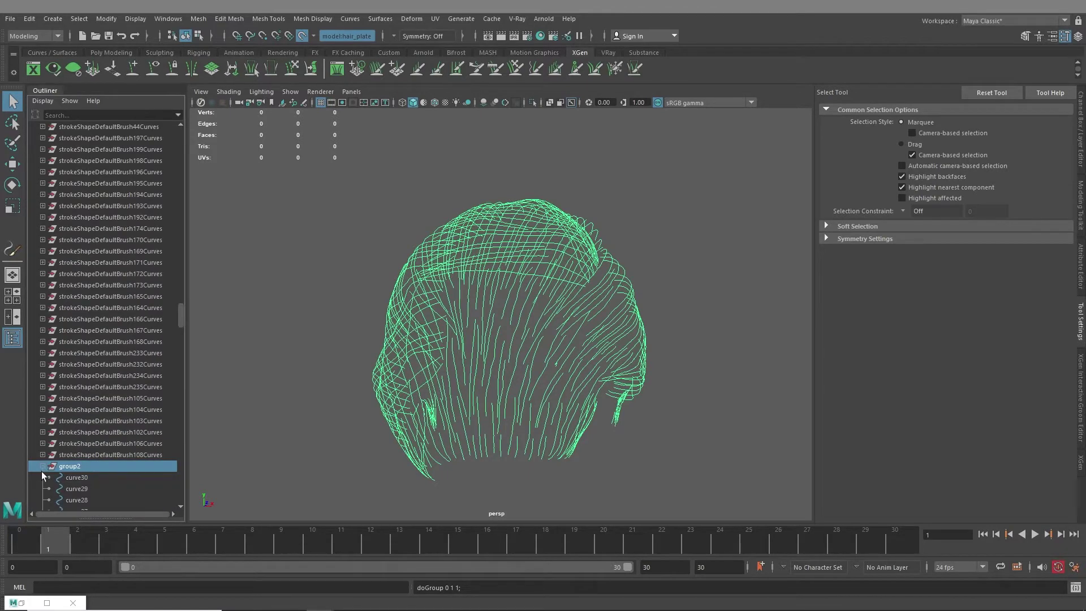
click(39, 467)
Step: Delete the leftover conversion groups from strokeShapeDefaultBrush21Curves to strokeShapeDefaultBrush108Curves
click(85, 455)
scroll(84, 354, up, 15)
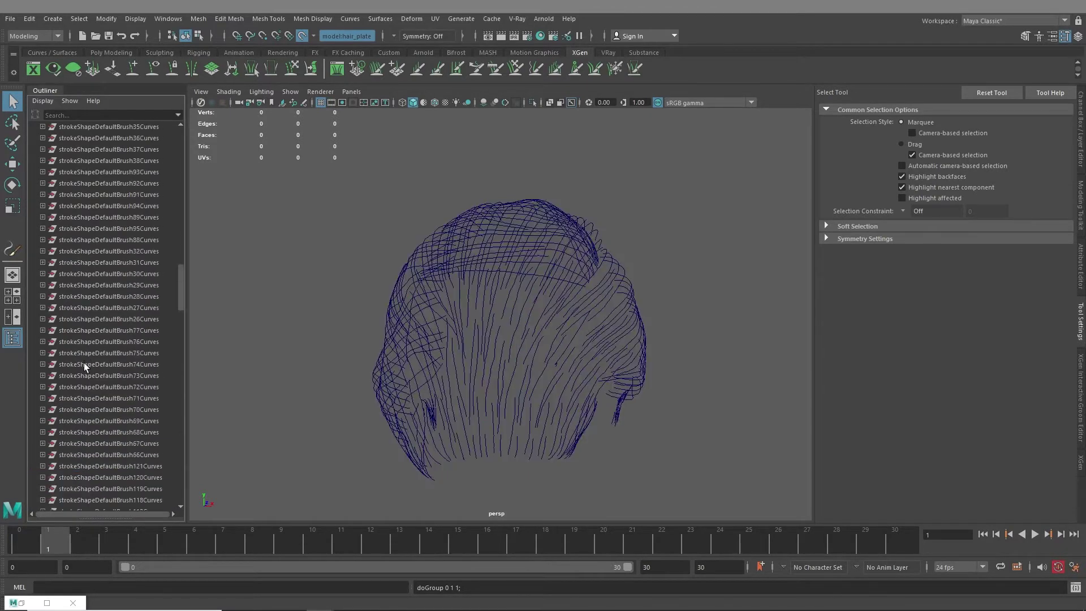
scroll(83, 364, up, 15)
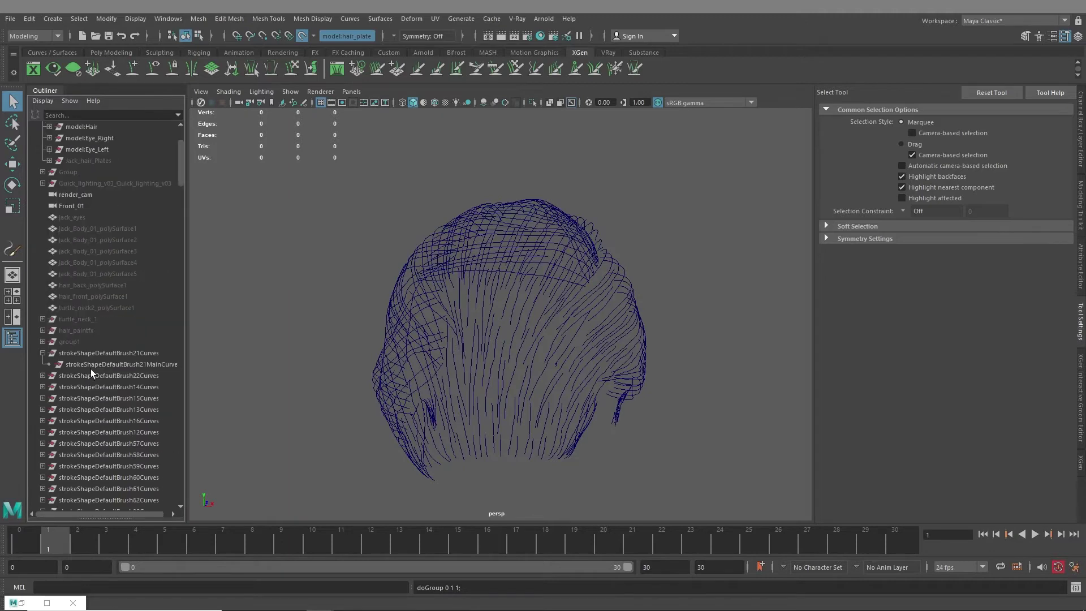
shift+click(93, 354)
key(Delete)
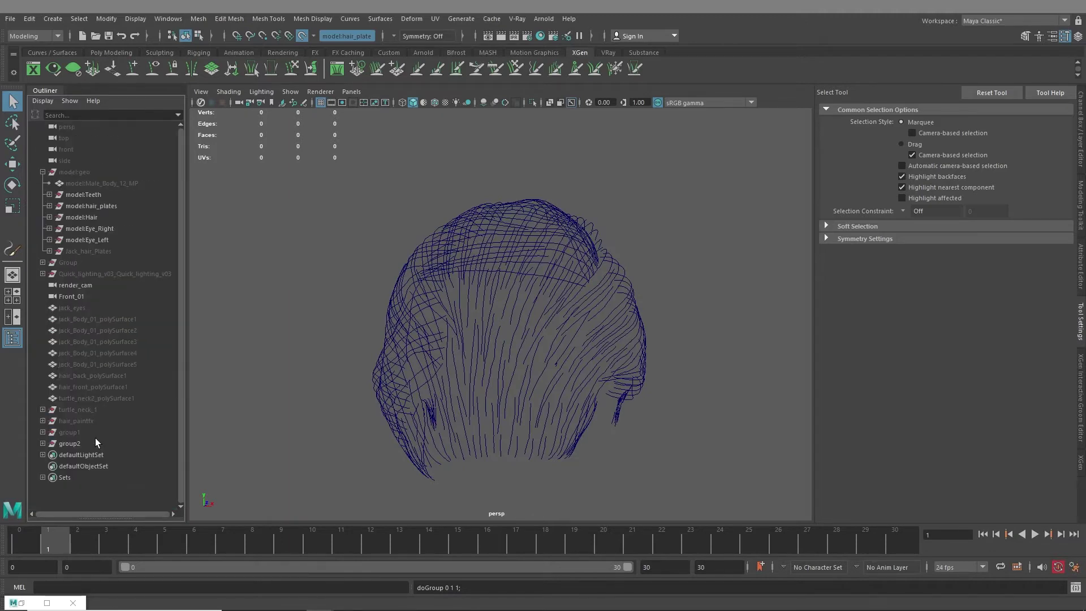
Step: Inspect the grouped hair curves in group2 and show model:geo beneath them
click(75, 444)
alt+drag(481, 233, 505, 295)
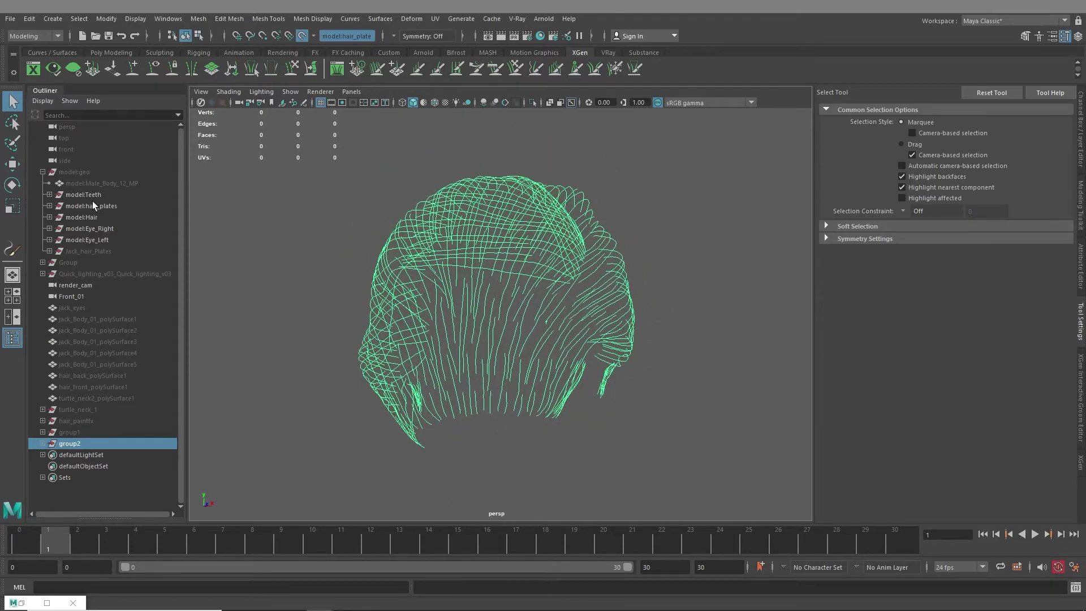
click(74, 171)
key(h)
alt+middle_drag(536, 296, 552, 368)
alt+right_drag(552, 367, 582, 368)
alt+drag(582, 368, 586, 397)
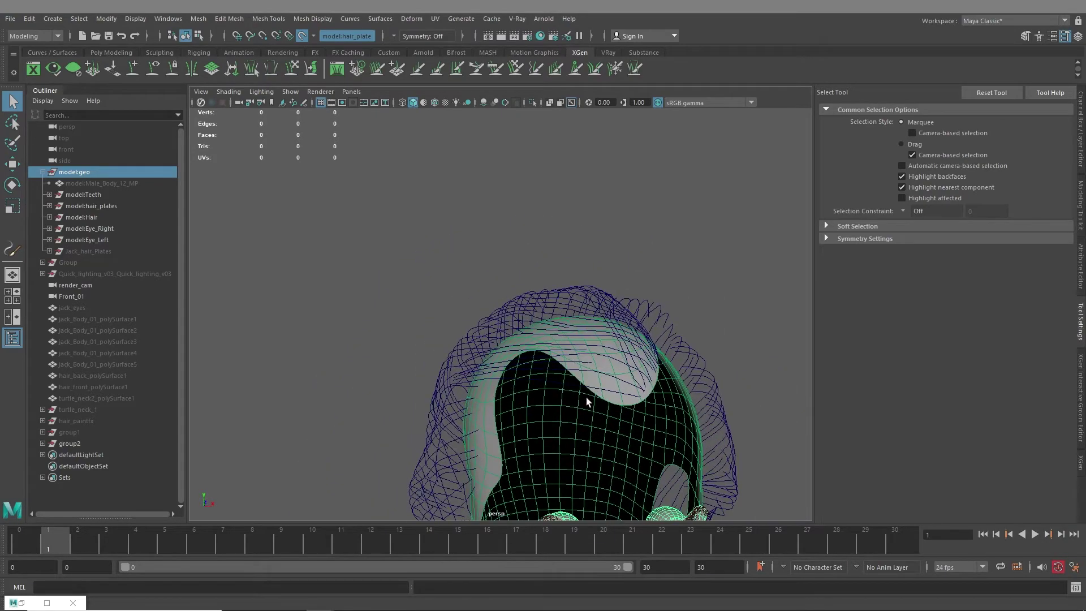
Step: Expand group2, look through its hair curves over the scalp, and select all of the curves inside it
click(43, 443)
click(65, 454)
scroll(100, 455, down, 20)
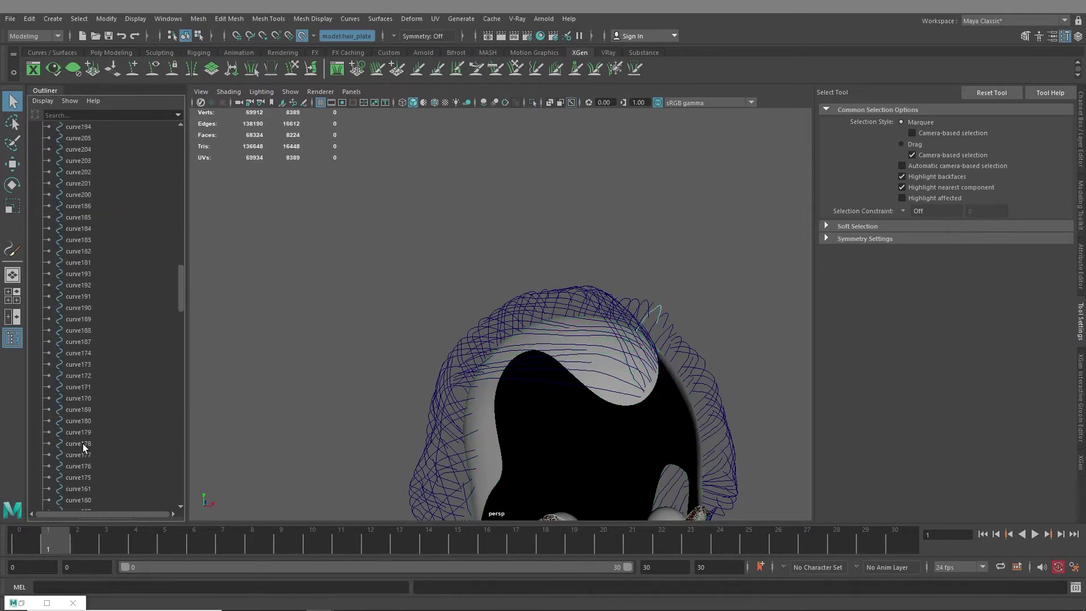
alt+drag(650, 362, 650, 248)
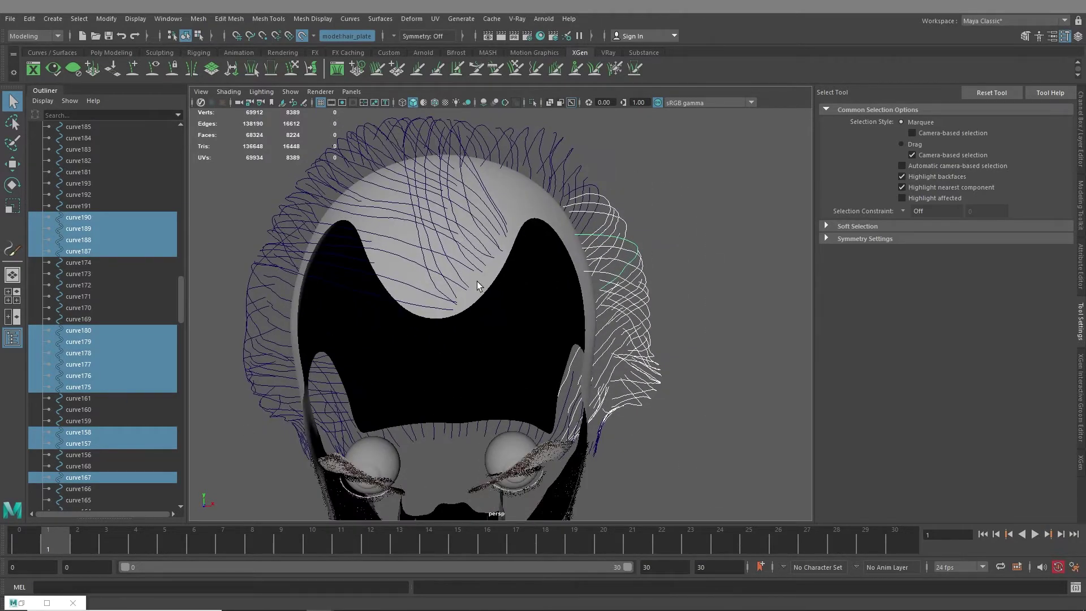
alt+drag(477, 279, 470, 284)
scroll(86, 463, down, 20)
click(93, 466)
scroll(86, 443, up, 12)
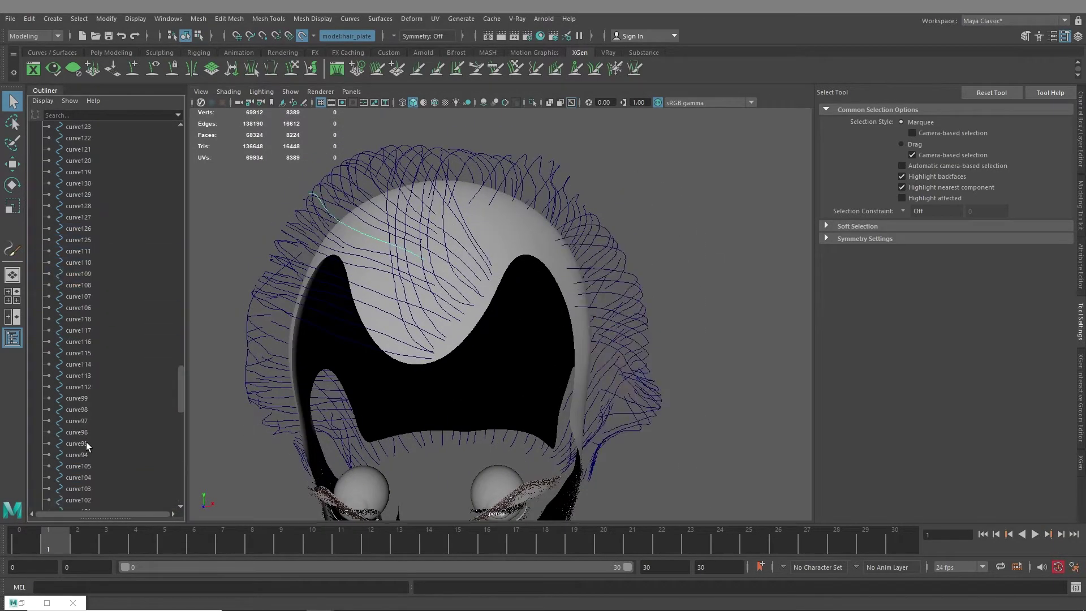
scroll(86, 443, up, 15)
shift+click(84, 455)
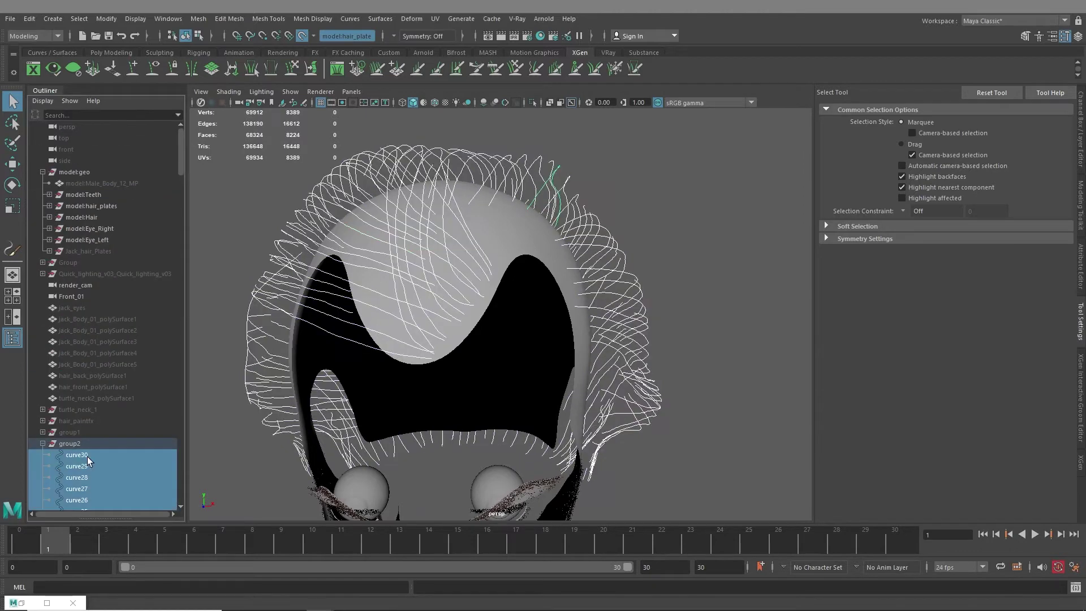
key(f)
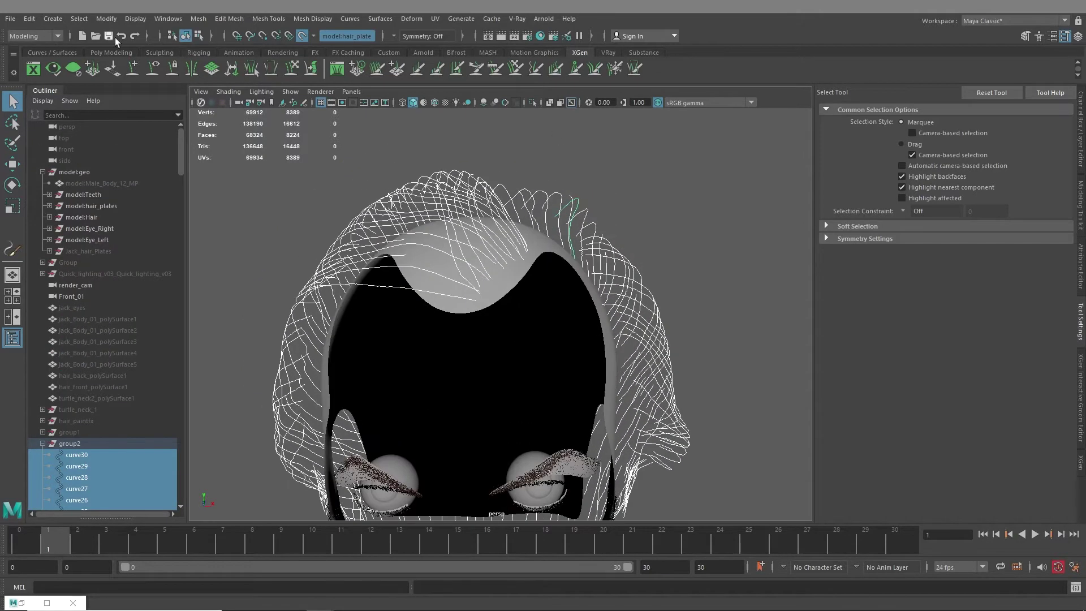
Step: Select the first CV of every hair curve in group2, keeping soft selection off
click(79, 19)
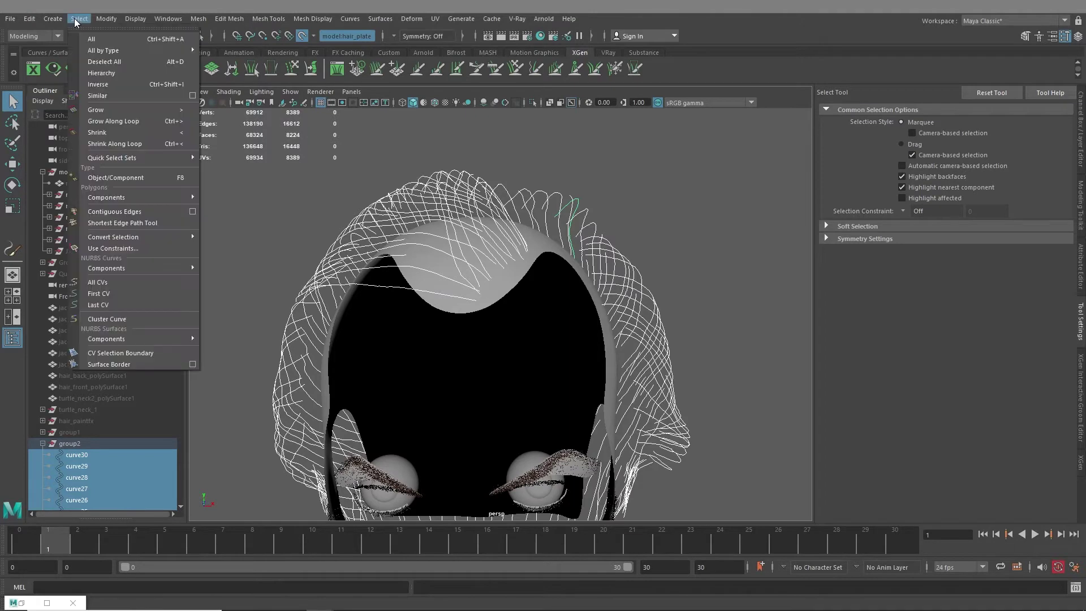
click(104, 291)
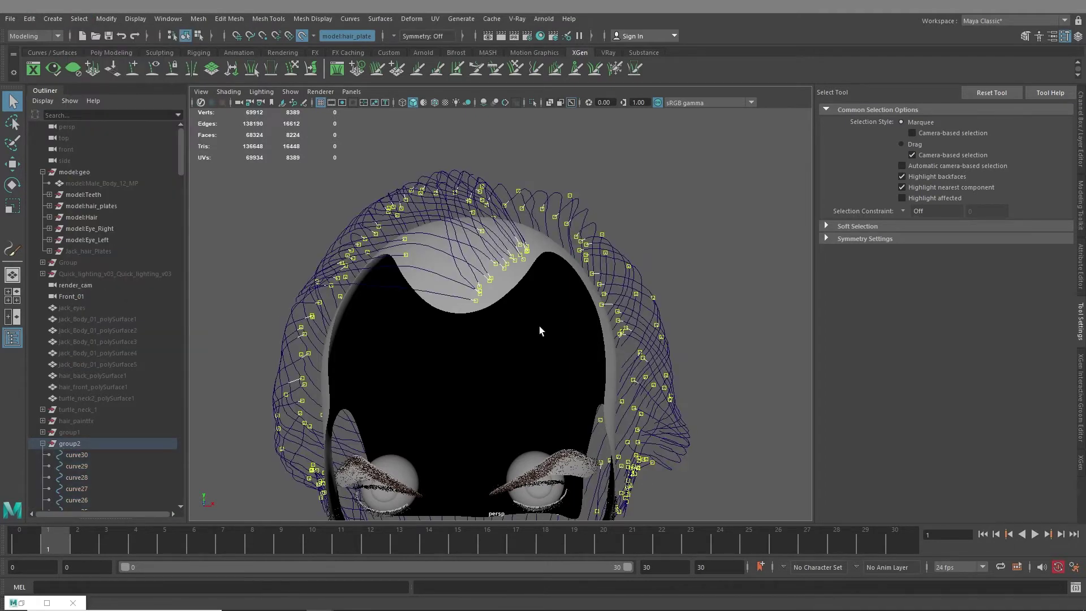
key(b)
key(b)
key(b)
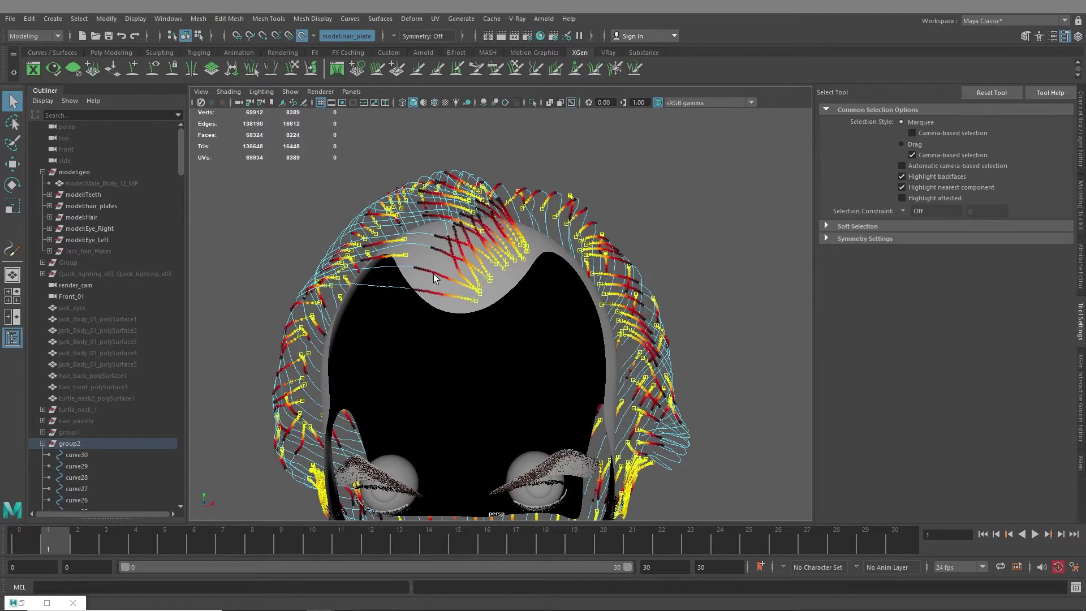
click(490, 316)
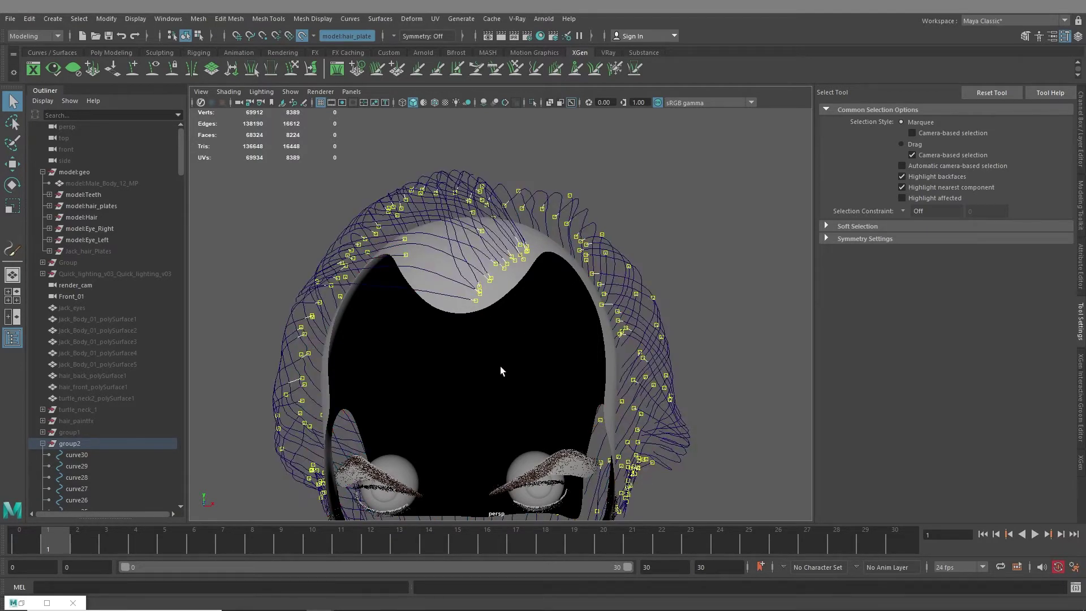
Step: Try scaling all the selected root CVs inward to pull the curve roots onto the scalp
key(r)
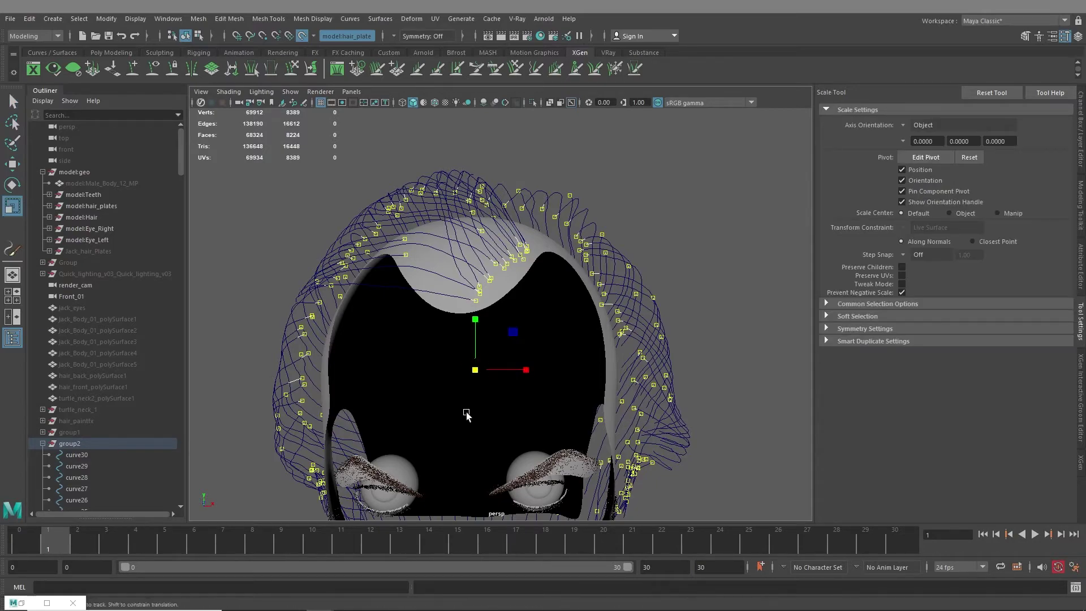
alt+middle_drag(467, 410, 465, 393)
alt+drag(465, 393, 480, 313)
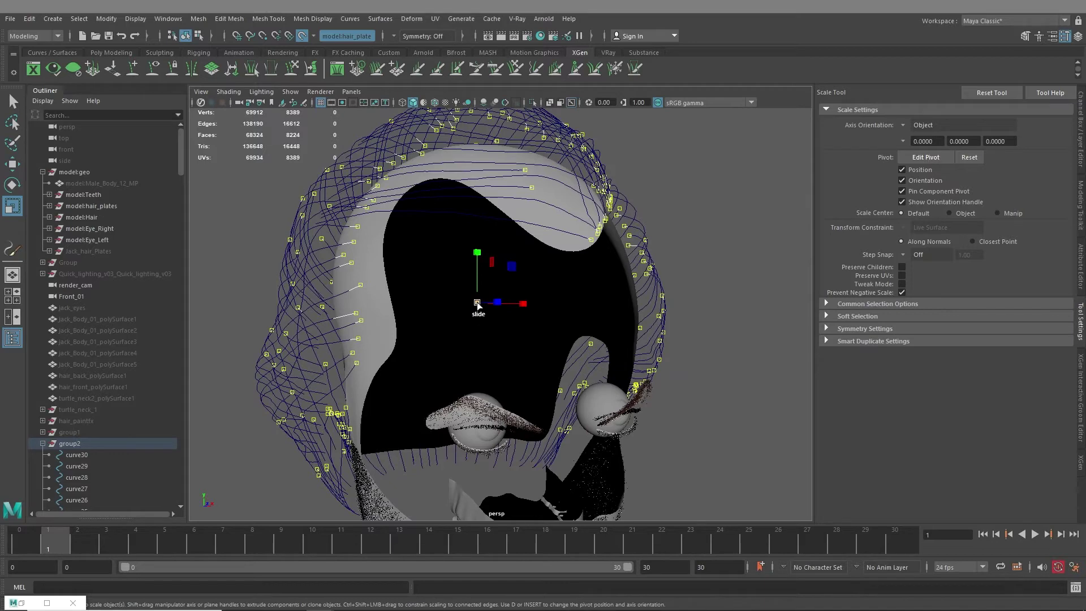
drag(478, 306, 486, 359)
key(ctrl+z)
drag(479, 300, 492, 318)
key(ctrl+z)
drag(478, 250, 474, 247)
alt+drag(456, 321, 339, 325)
alt+middle_drag(498, 330, 491, 387)
alt+drag(491, 389, 526, 339)
alt+drag(519, 224, 580, 316)
key(ctrl+z)
alt+middle_drag(563, 327, 512, 331)
alt+drag(552, 325, 557, 307)
right_drag(546, 259, 599, 242)
Step: Select the hair curves on the character's left side of the head and pick only their first CVs
drag(647, 412, 542, 188)
click(541, 188)
drag(625, 468, 544, 171)
alt+drag(656, 240, 623, 235)
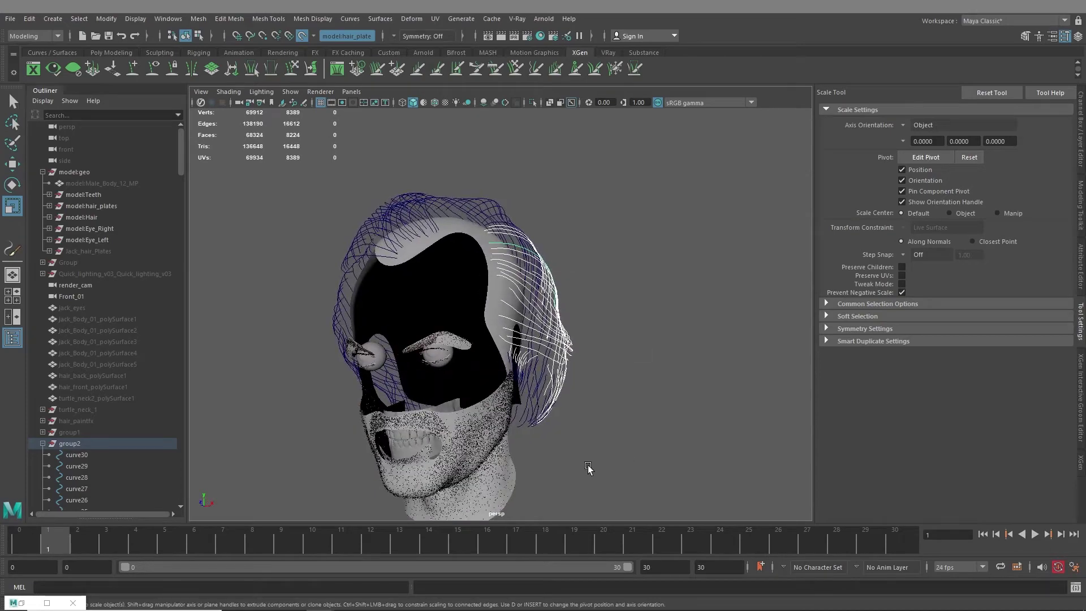
alt+drag(594, 468, 533, 173)
alt+drag(619, 280, 674, 388)
click(107, 19)
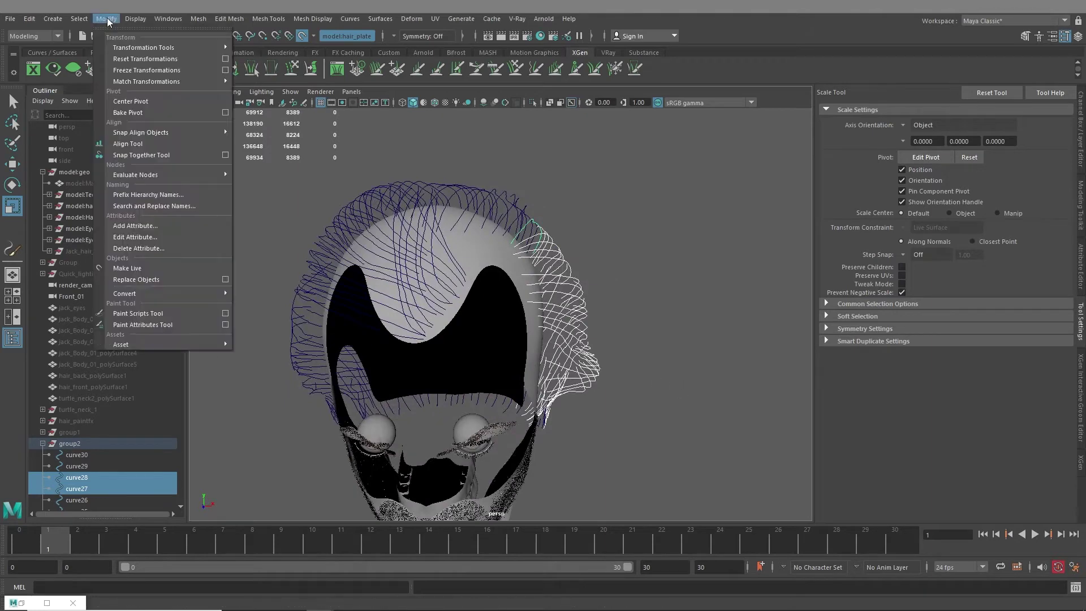
mouse_move(79, 19)
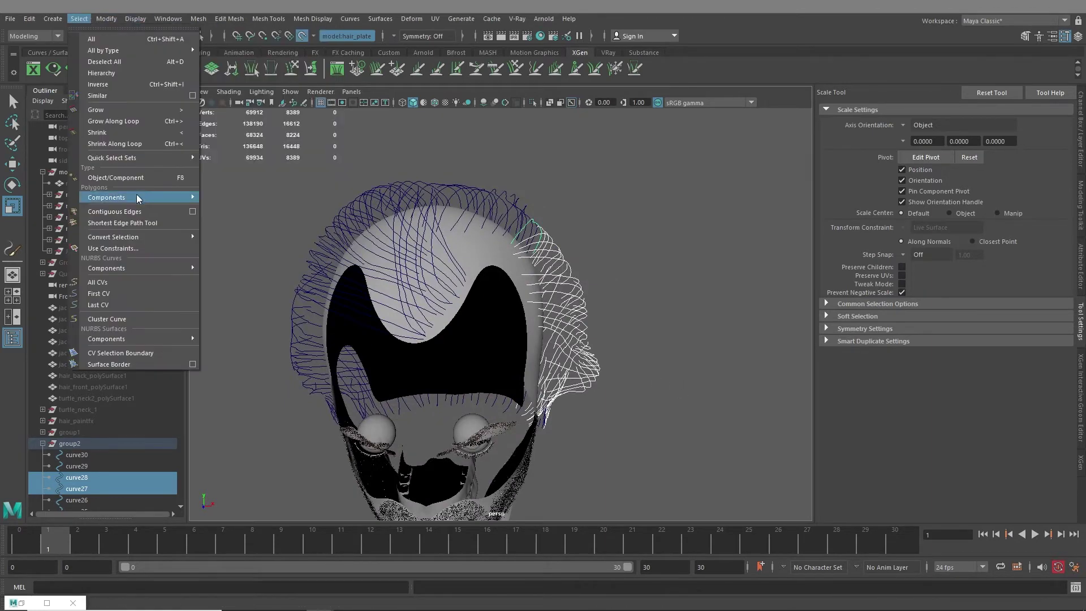
click(110, 281)
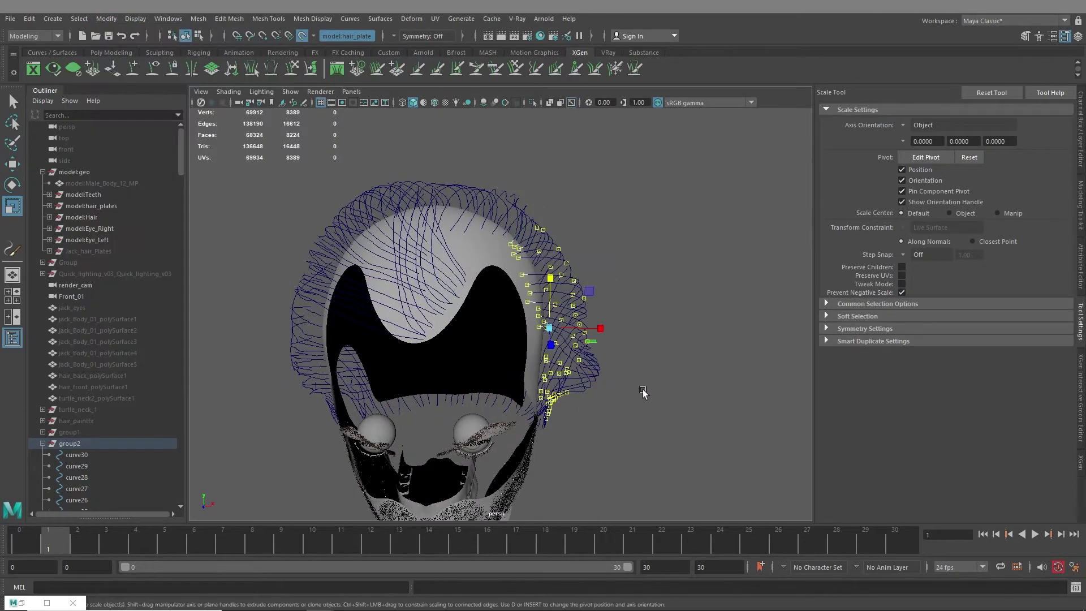
Step: Move the selected left-side root CVs inward to the scalp mesh and check the curves from the side
alt+drag(663, 401, 687, 388)
key(w)
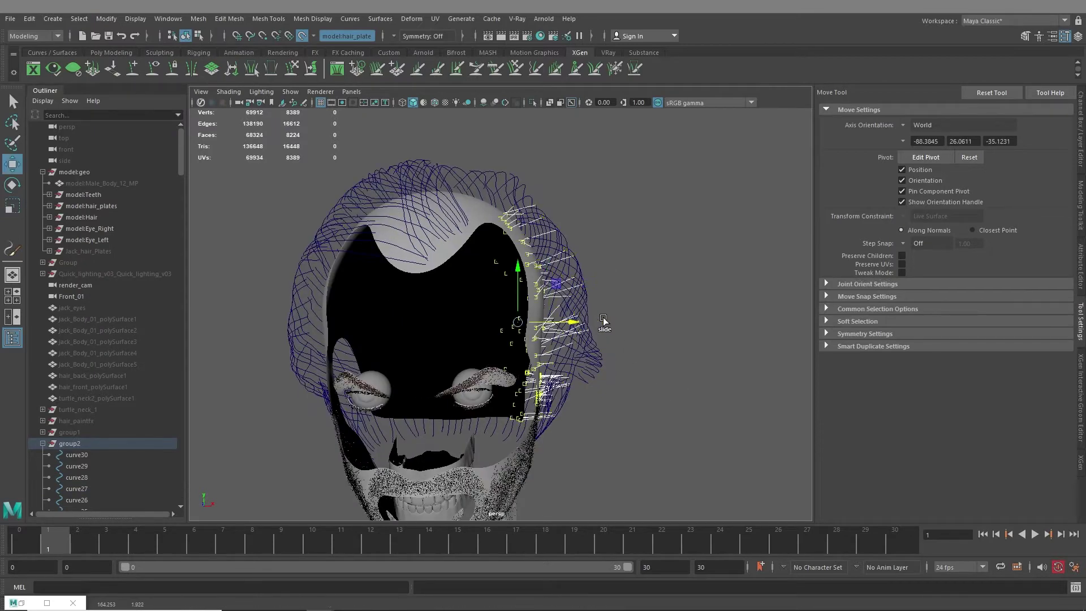
alt+drag(648, 327, 580, 324)
alt+drag(510, 330, 431, 310)
alt+drag(439, 311, 391, 317)
alt+drag(475, 323, 421, 330)
alt+right_drag(422, 330, 473, 383)
alt+drag(473, 382, 531, 385)
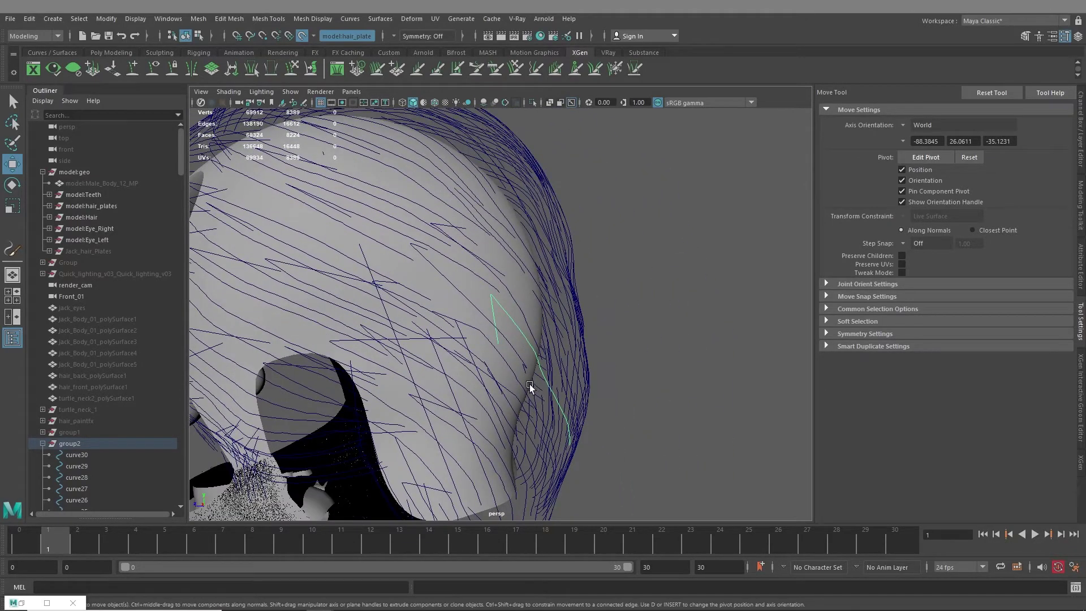
Step: Reposition the root CV of a kinked hair curve on the side of the head
key(ctrl+z)
drag(500, 345, 400, 288)
alt+drag(442, 367, 476, 354)
alt+right_drag(475, 354, 411, 332)
alt+drag(411, 332, 446, 341)
alt+right_drag(446, 341, 492, 371)
alt+drag(492, 371, 439, 402)
alt+middle_drag(439, 402, 497, 398)
alt+right_drag(497, 399, 507, 383)
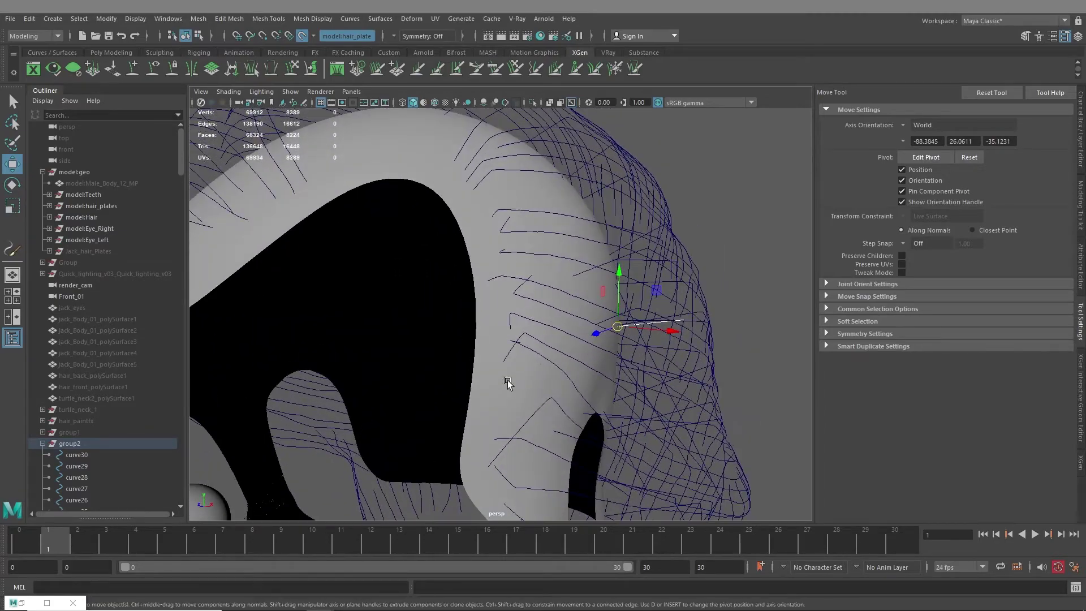
Step: Move the end CV of the bent curve above the ear forward to the temple hairline
click(526, 346)
alt+drag(526, 346, 537, 370)
alt+right_drag(538, 370, 606, 396)
alt+drag(677, 302, 609, 376)
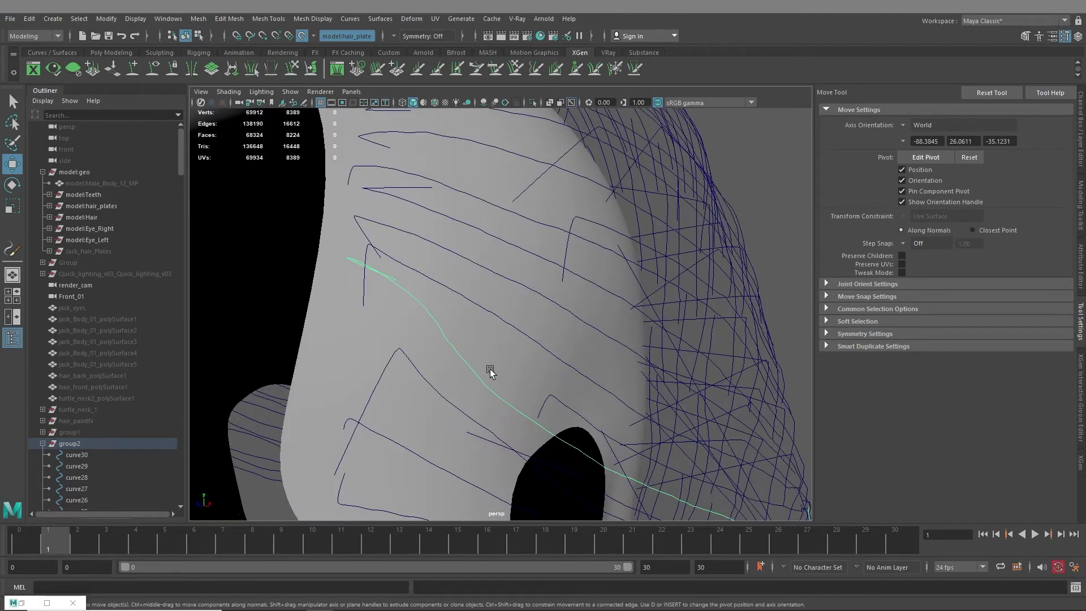
key(ctrl+z)
alt+drag(453, 394, 562, 388)
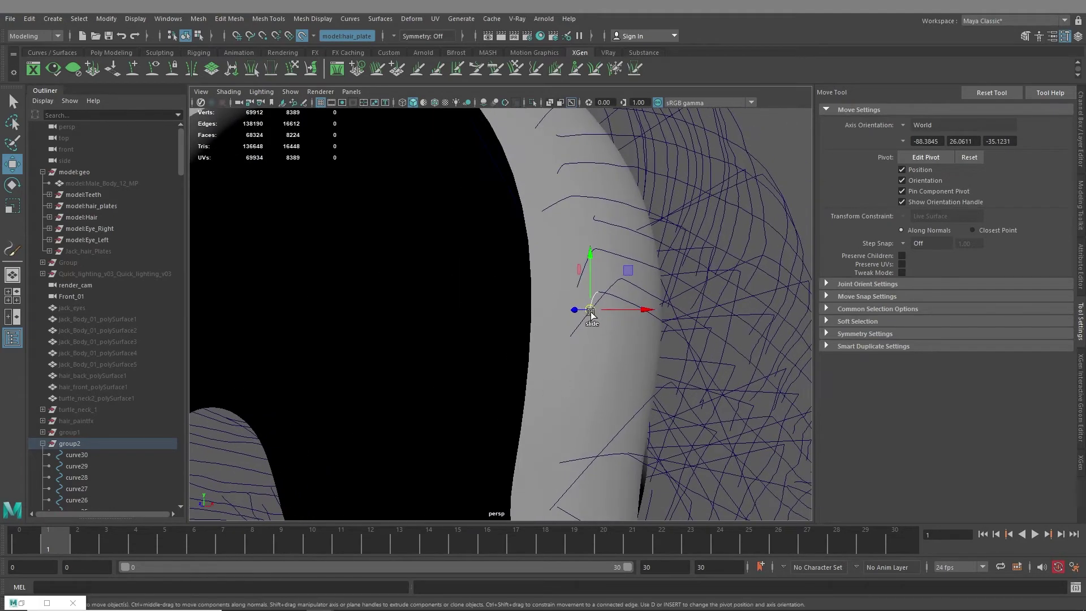
drag(590, 310, 554, 299)
alt+drag(655, 309, 389, 282)
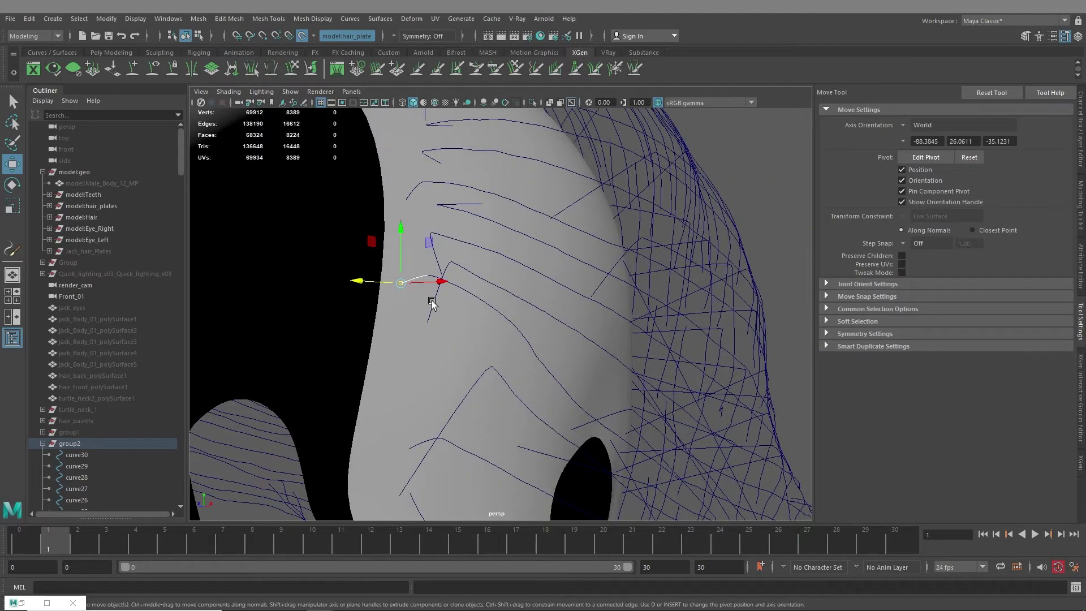
Step: Adjust the root CVs of more kinked temple curves so they follow the flow of their neighbours
click(432, 303)
click(429, 321)
mouse_move(430, 321)
mouse_down()
mouse_move(408, 321)
mouse_move(424, 306)
mouse_move(446, 324)
mouse_up()
drag(463, 361, 461, 335)
click(514, 375)
key(g)
drag(476, 379, 468, 351)
drag(530, 367, 419, 375)
drag(439, 319, 422, 295)
drag(452, 352, 428, 362)
Step: Straighten the hooked curve on the upper temple by moving its end CV forward to the hairline
click(508, 328)
click(511, 339)
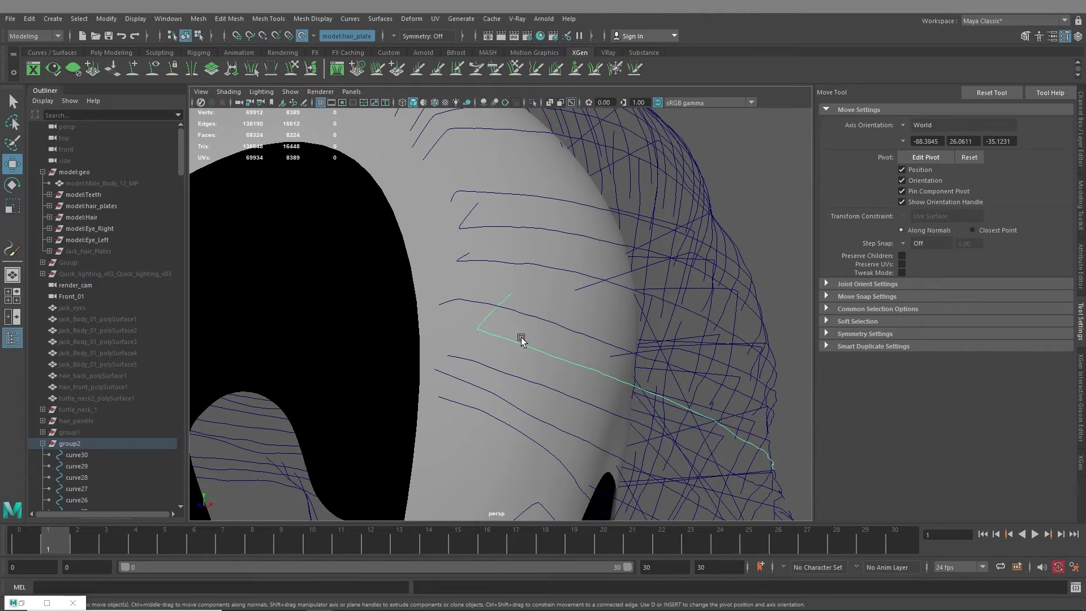
key(F8)
drag(511, 294, 457, 319)
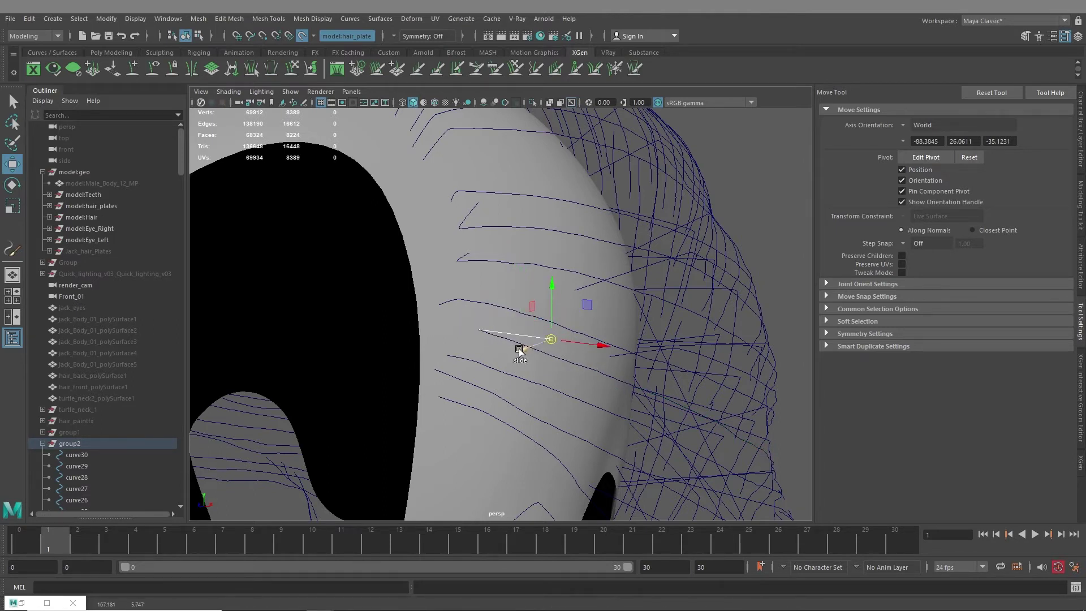
drag(518, 349, 420, 334)
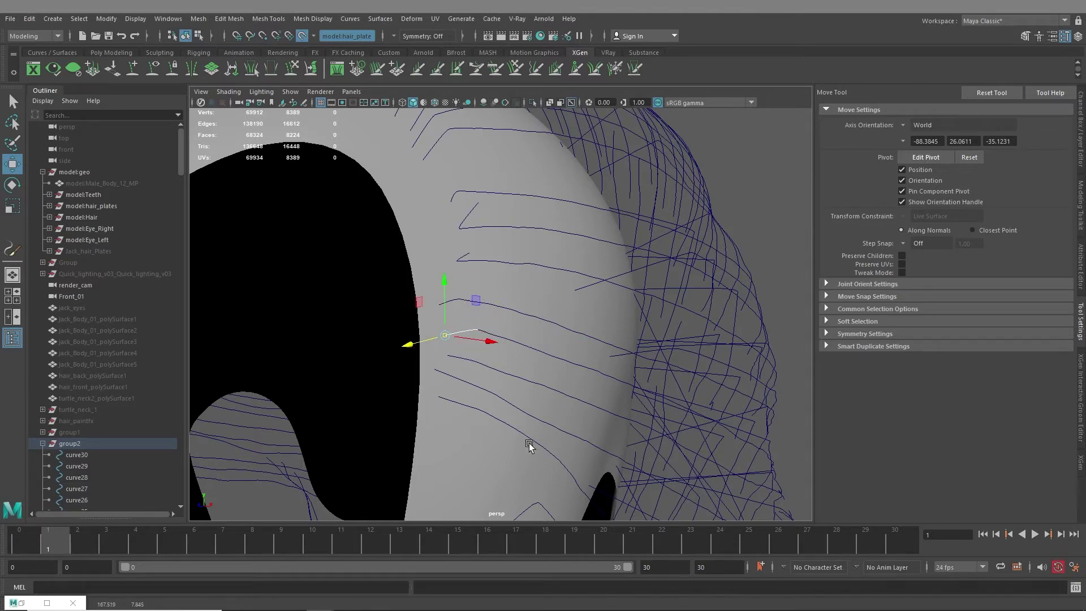
Step: Examine the hair curves from the front and sides of the head for remaining kinked roots
scroll(528, 468, down, 10)
alt+drag(490, 401, 528, 400)
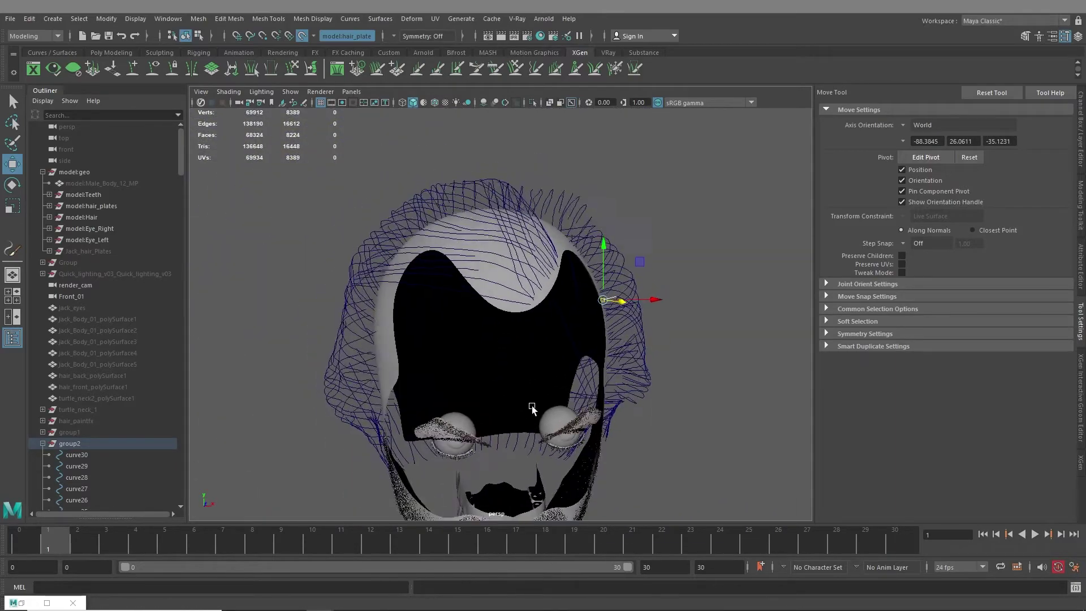
alt+middle_drag(515, 316, 487, 375)
alt+drag(551, 390, 517, 396)
scroll(516, 395, up, 2)
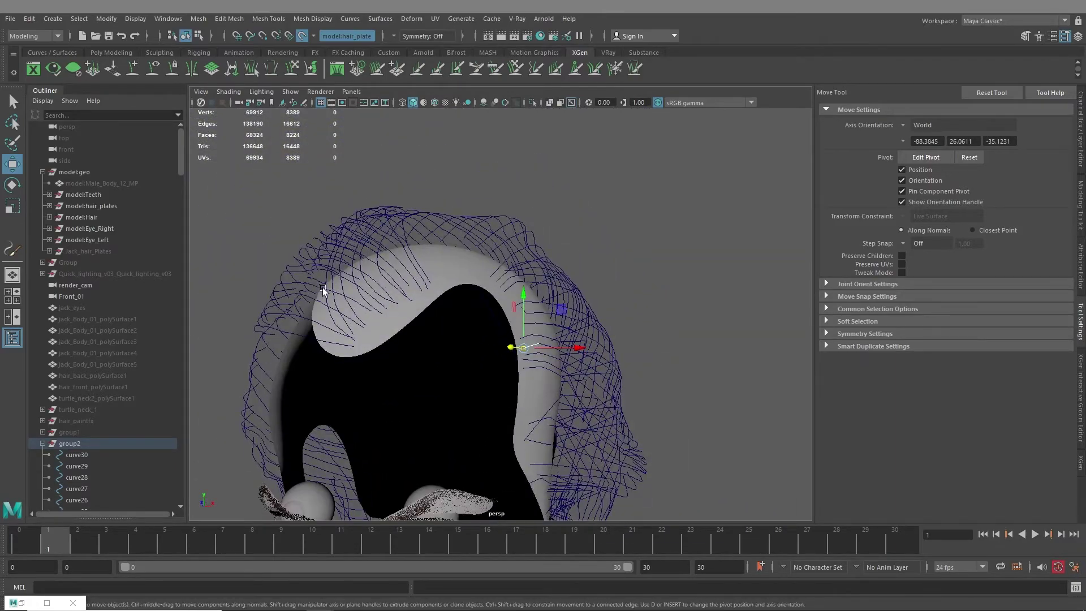
alt+middle_drag(359, 388, 360, 303)
alt+right_drag(565, 441, 452, 404)
alt+drag(452, 405, 487, 402)
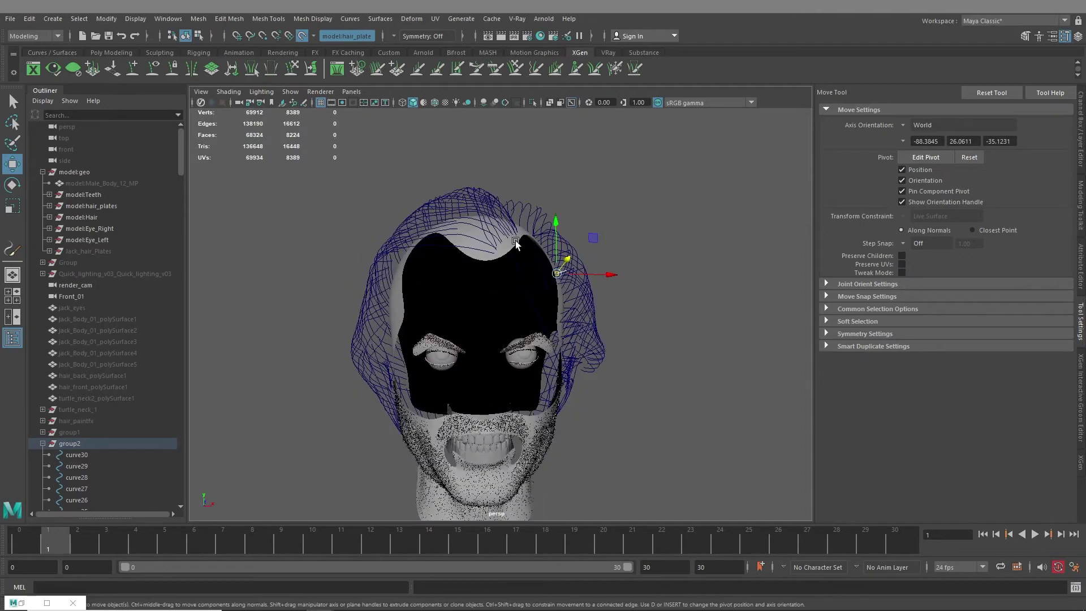
Step: Move the root CV of the sharply bent curve above the ear up and forward to the temple hairline
alt+drag(456, 345, 474, 313)
alt+right_drag(474, 312, 504, 364)
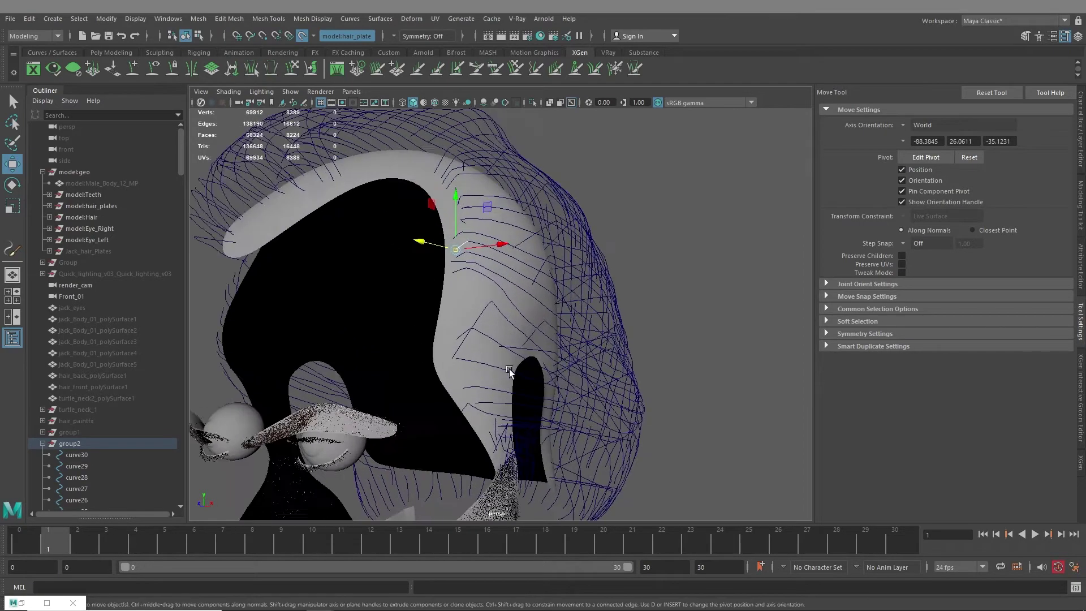
alt+drag(504, 363, 479, 346)
alt+right_drag(469, 320, 497, 364)
click(442, 335)
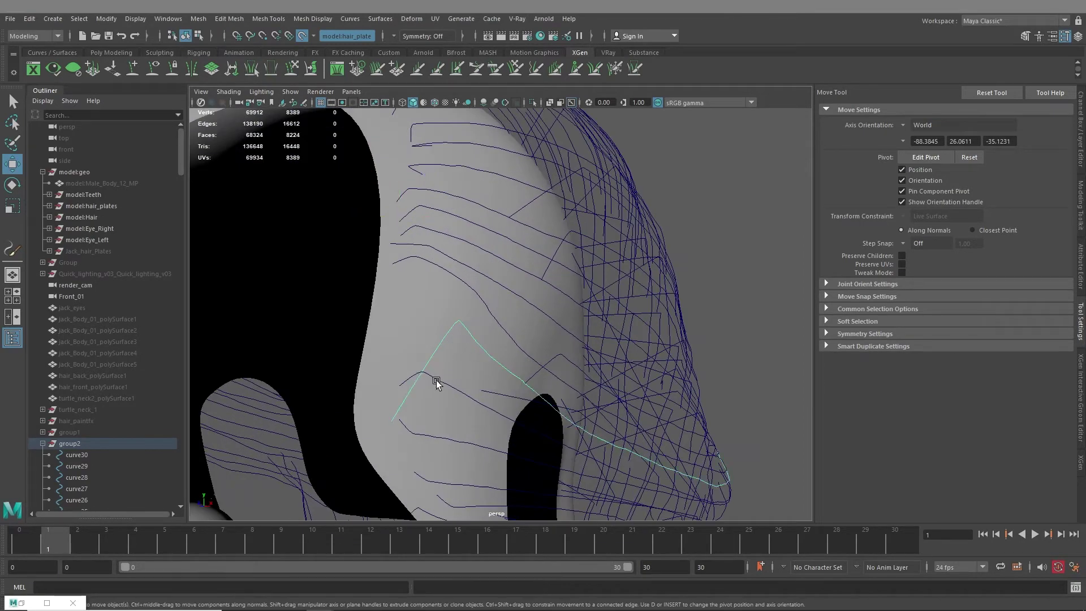
key(ctrl+z)
drag(390, 420, 390, 327)
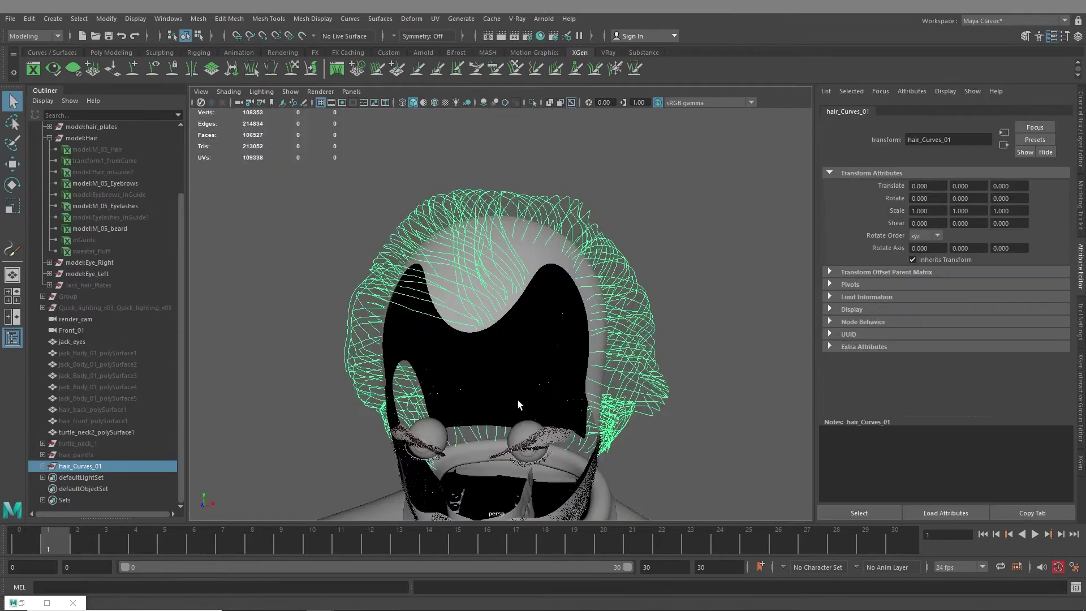
alt+drag(518, 399, 511, 363)
Step: Examine the cleaned-up curves of hair_Curves_01 from the front, side and back of the head
scroll(511, 364, up, 6)
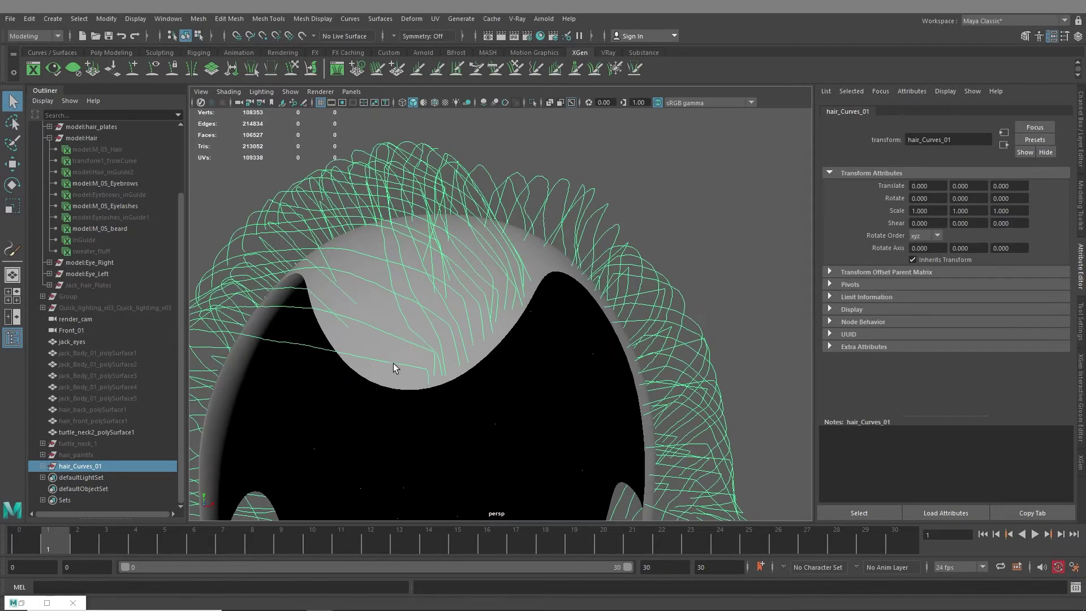
scroll(480, 343, down, 4)
alt+drag(528, 241, 562, 255)
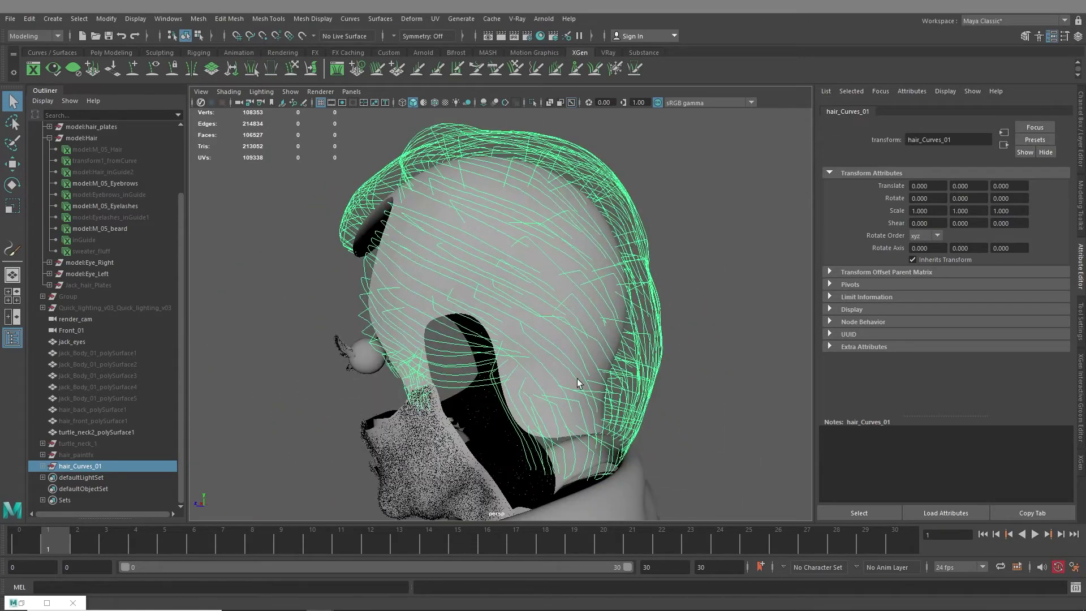
alt+drag(575, 376, 541, 352)
alt+drag(398, 274, 503, 308)
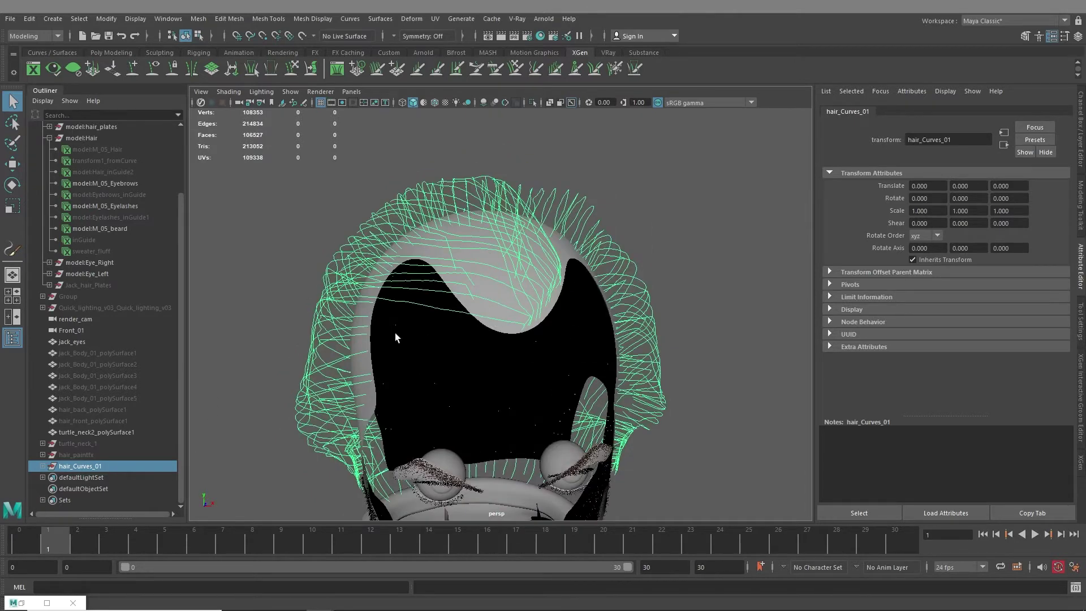
alt+drag(367, 327, 408, 313)
scroll(79, 337, up, 3)
Step: Collapse and hide the model:Hair group, and select curve23 above the forehead
click(49, 217)
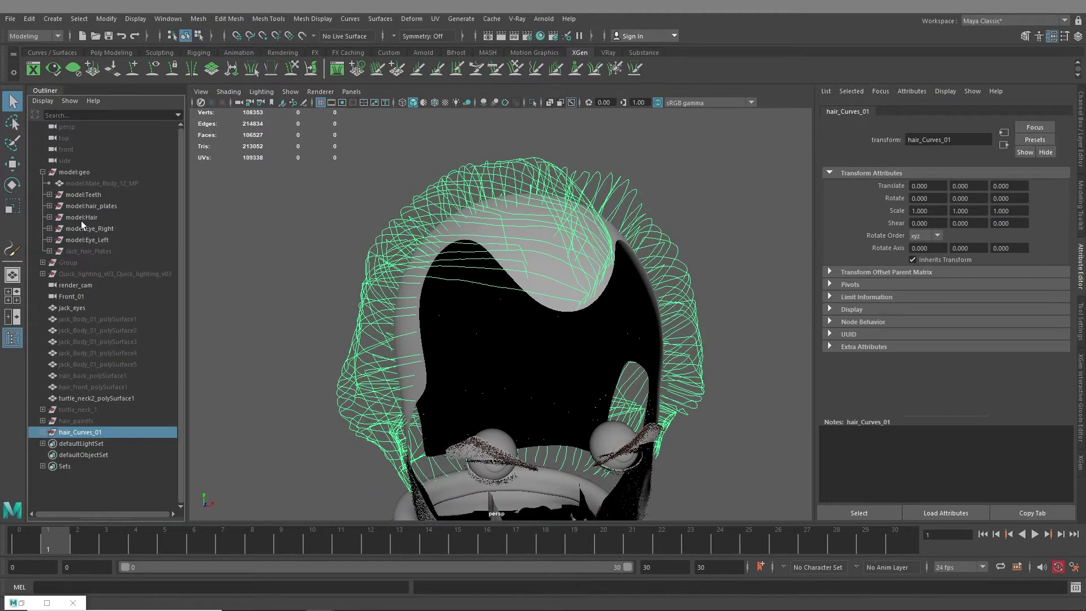
click(80, 219)
key(h)
click(550, 260)
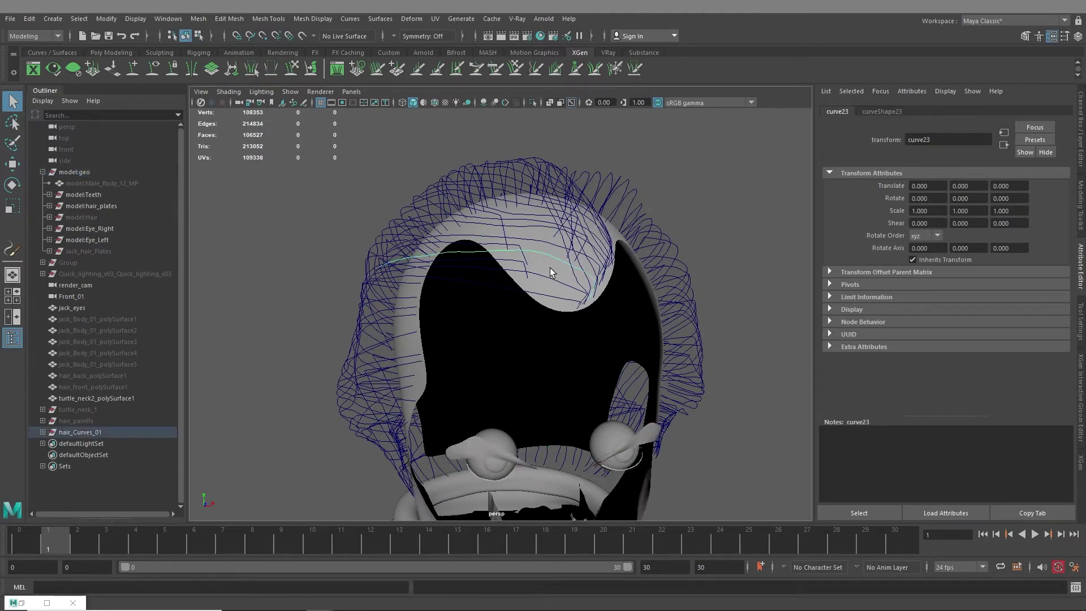
Step: Create interactive groom splines named hair_demo on the model:hair_plate scalp mesh, with density 10 and a CV count of 10
click(552, 270)
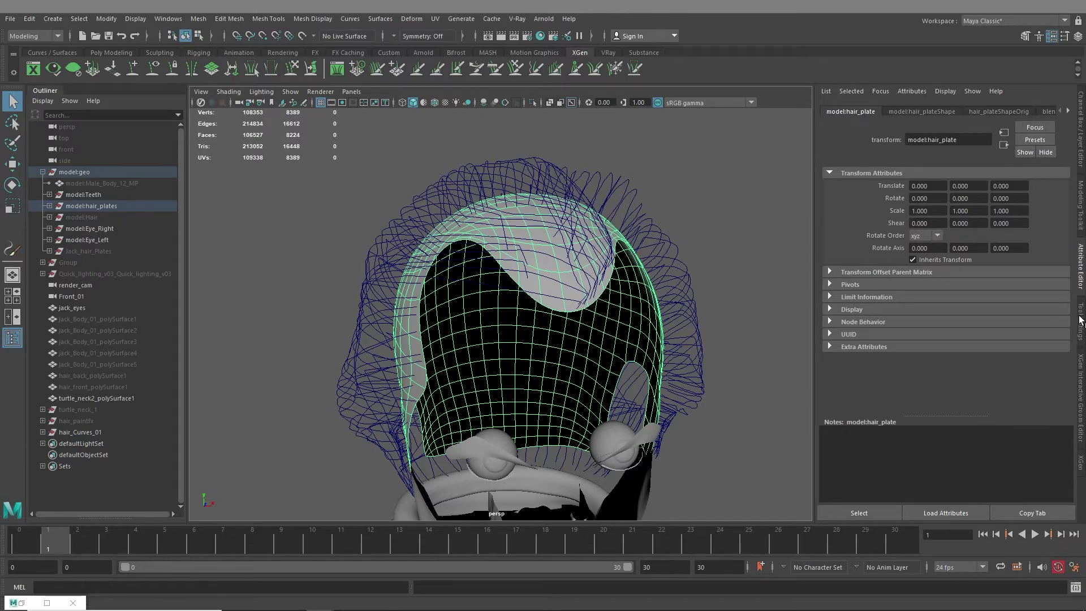
click(1080, 399)
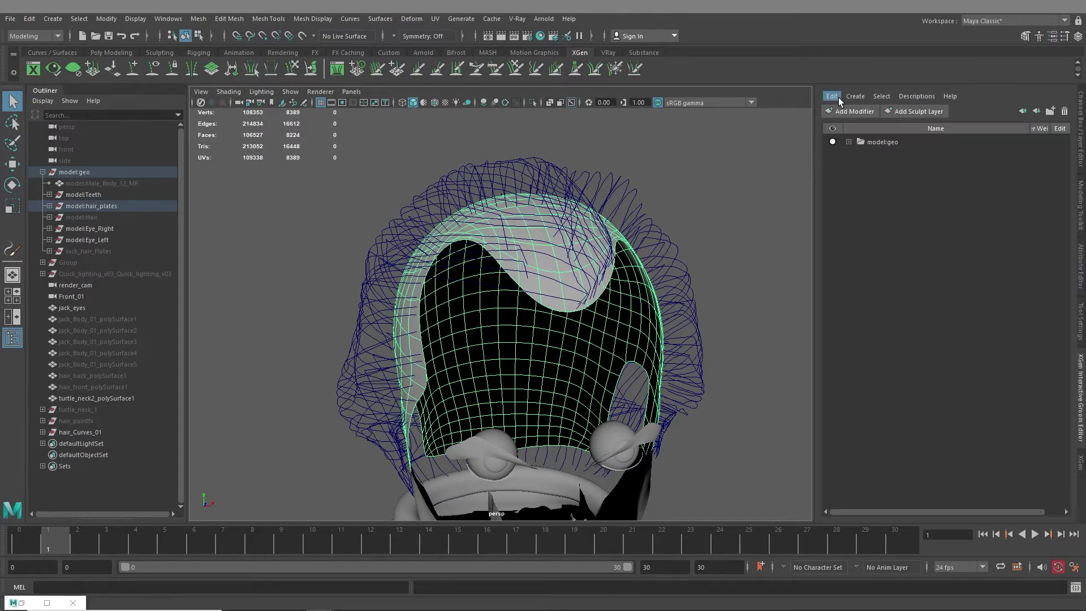
click(856, 96)
click(867, 108)
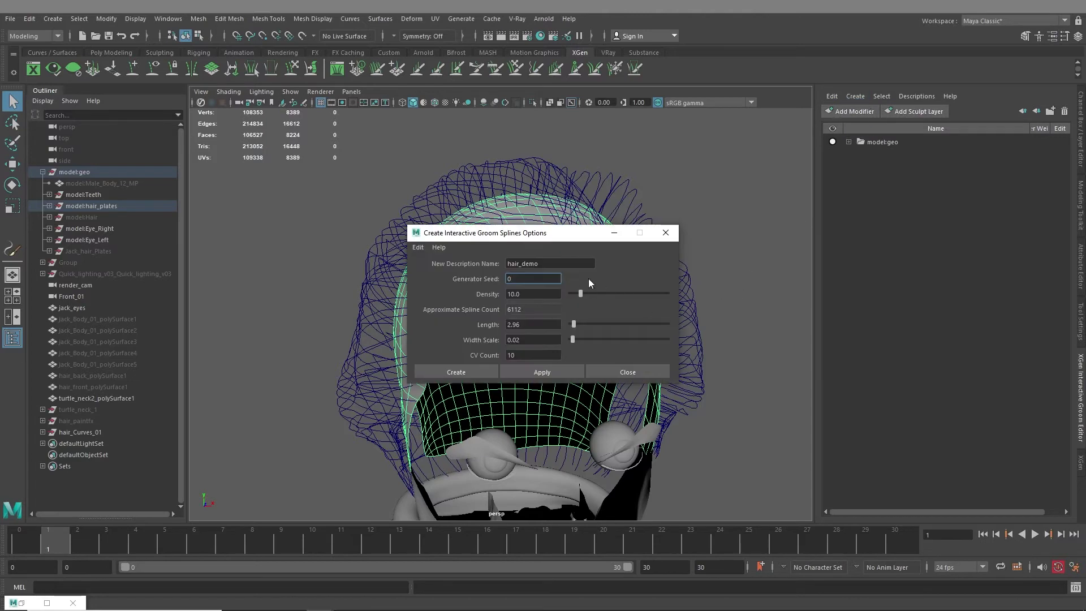
click(474, 370)
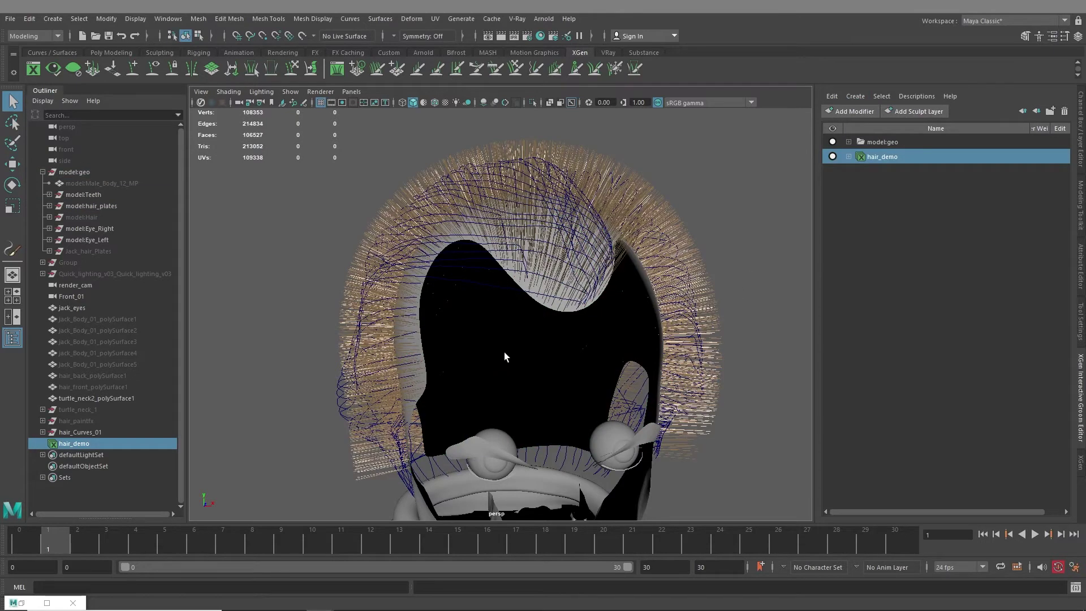
Step: Expand hair_Curves_01 and select all of its curves, from curve3 to curve234
click(42, 432)
click(84, 443)
scroll(93, 455, down, 15)
scroll(97, 456, down, 5)
shift+click(95, 454)
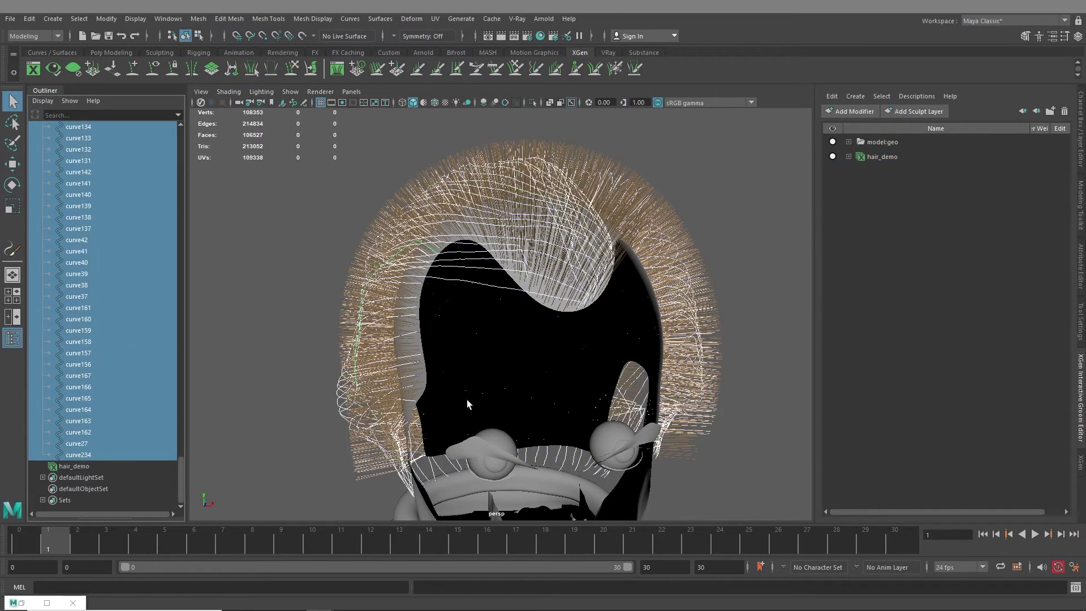
Step: Expand the hair_demo description with its sculpt modifier, and add a guide modifier to it
click(849, 157)
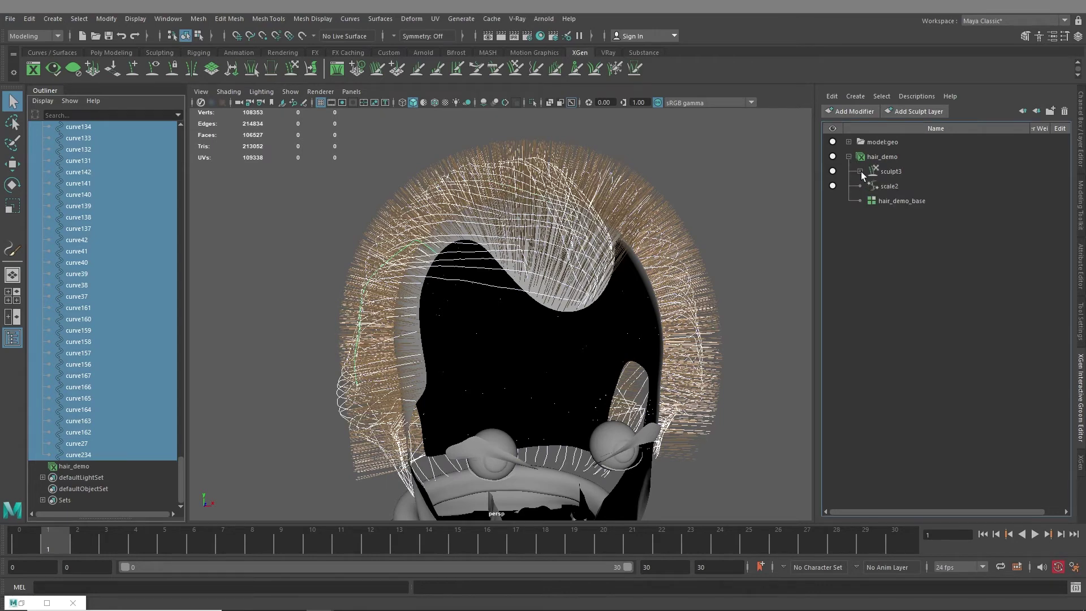
click(860, 172)
right_click(887, 158)
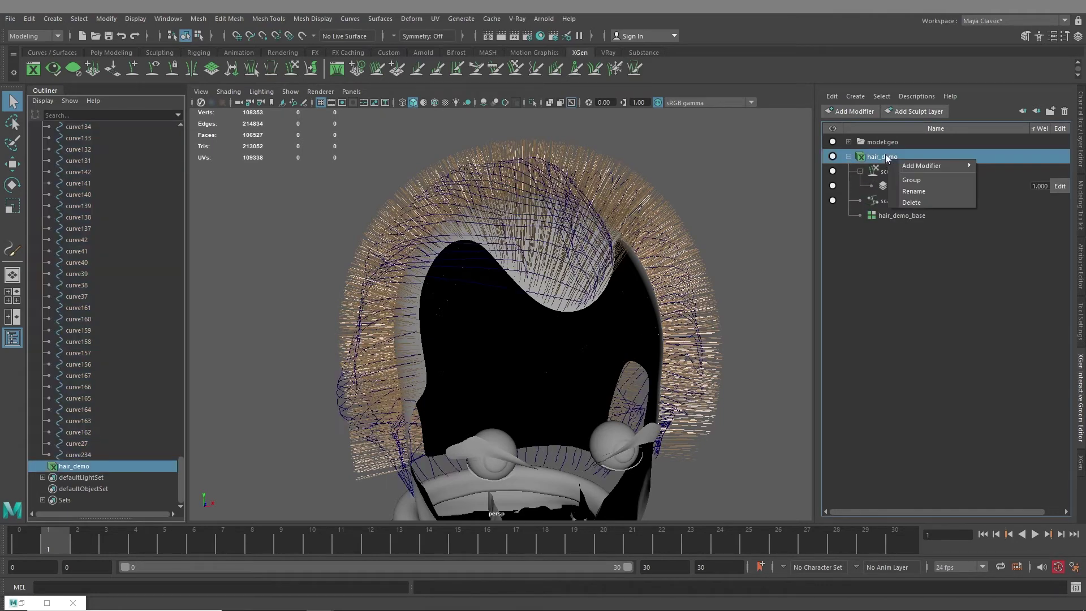
mouse_move(933, 166)
click(1019, 221)
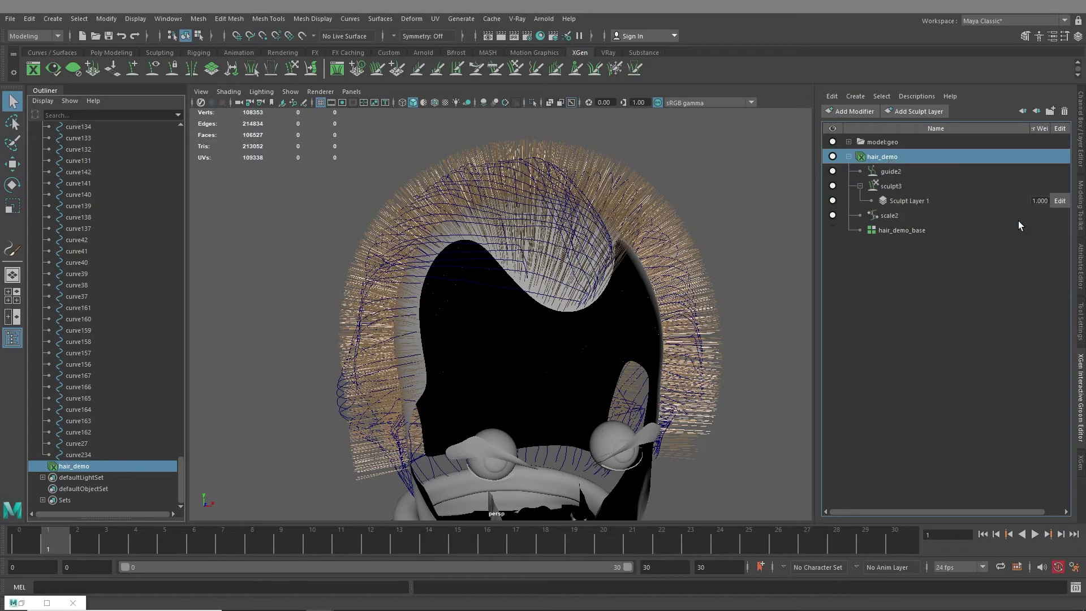
Step: Reselect every curve in hair_Curves_01 and use them as guides for hair_demo's guide modifier, without deleting the curves
scroll(89, 426, up, 20)
scroll(103, 346, up, 10)
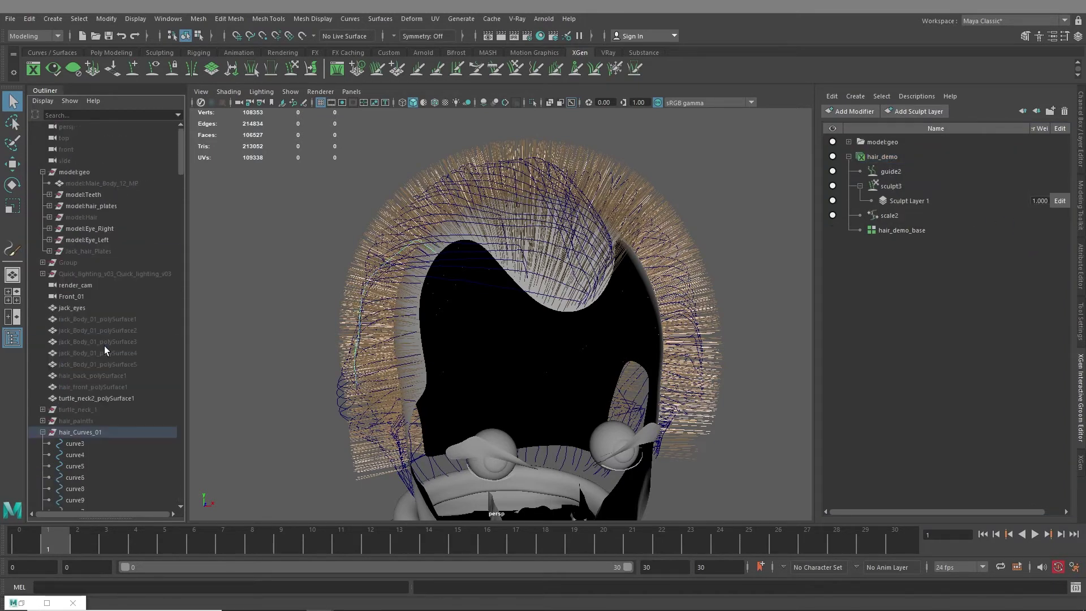
shift+click(86, 442)
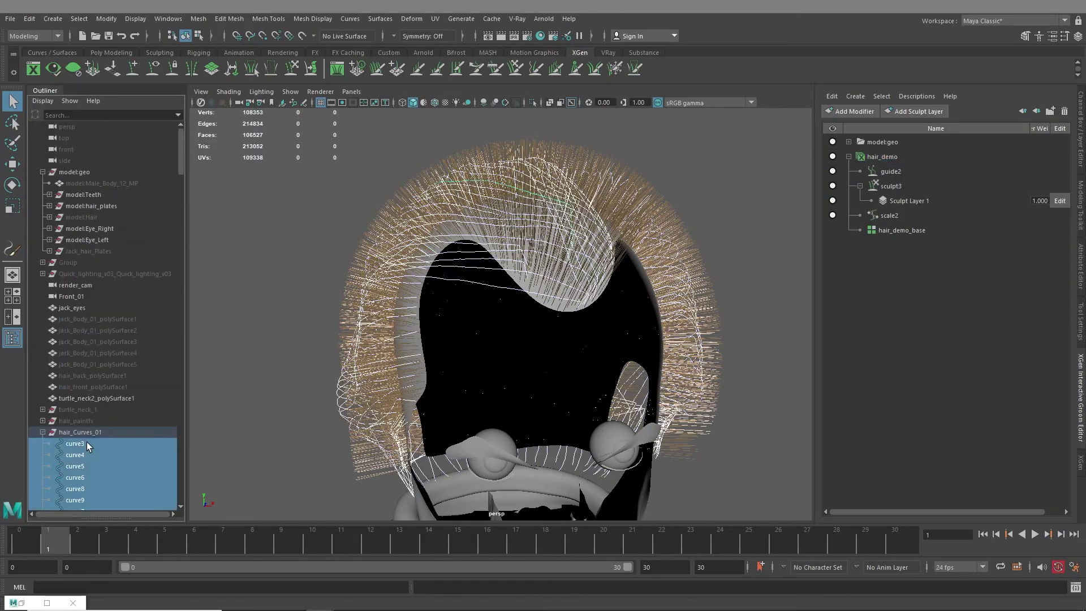
click(901, 171)
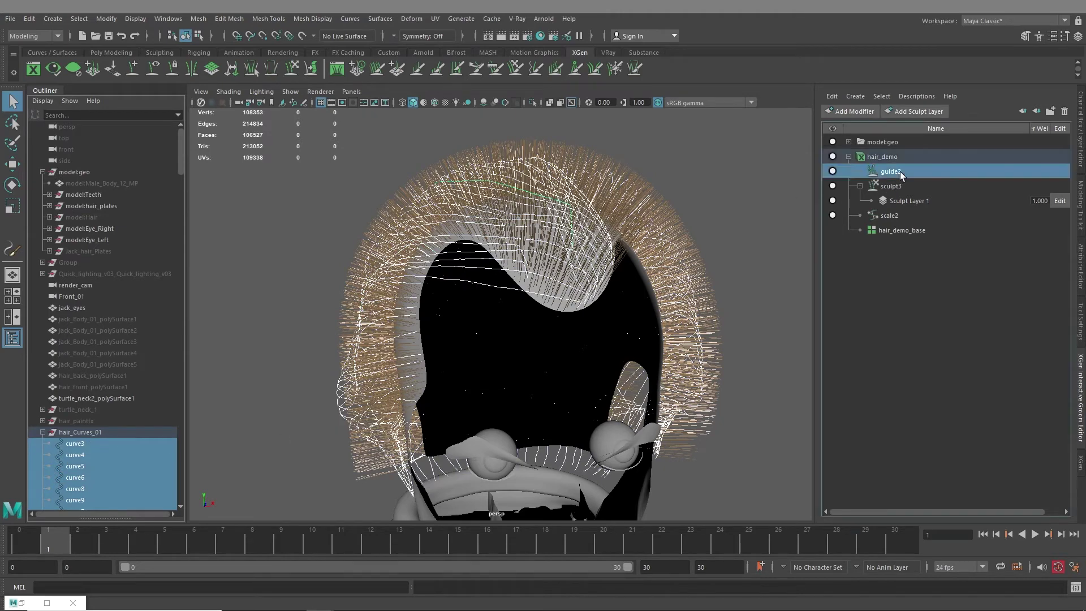
click(1079, 277)
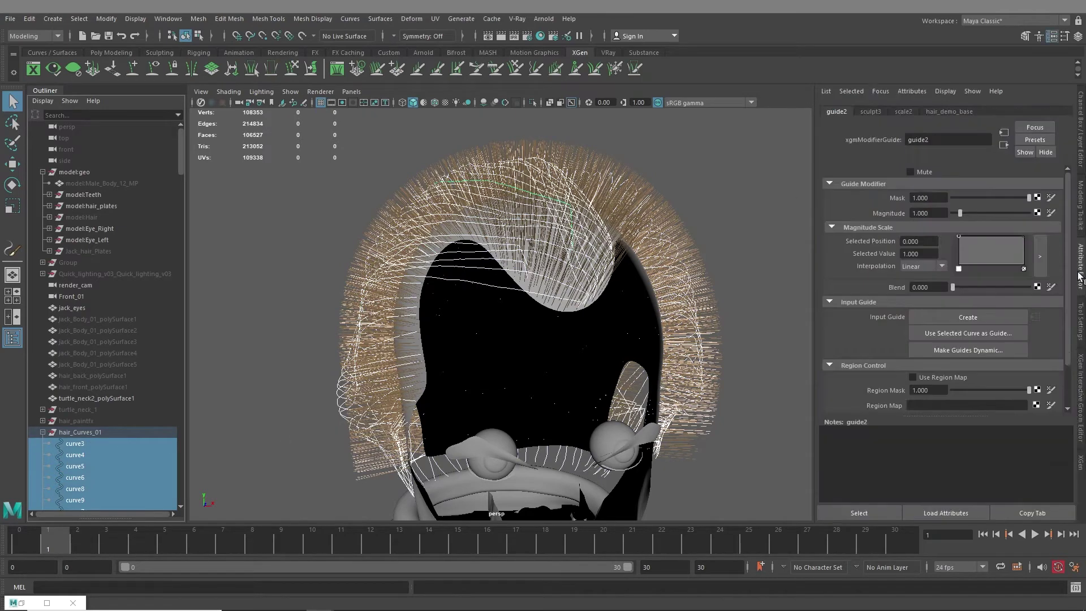
click(952, 334)
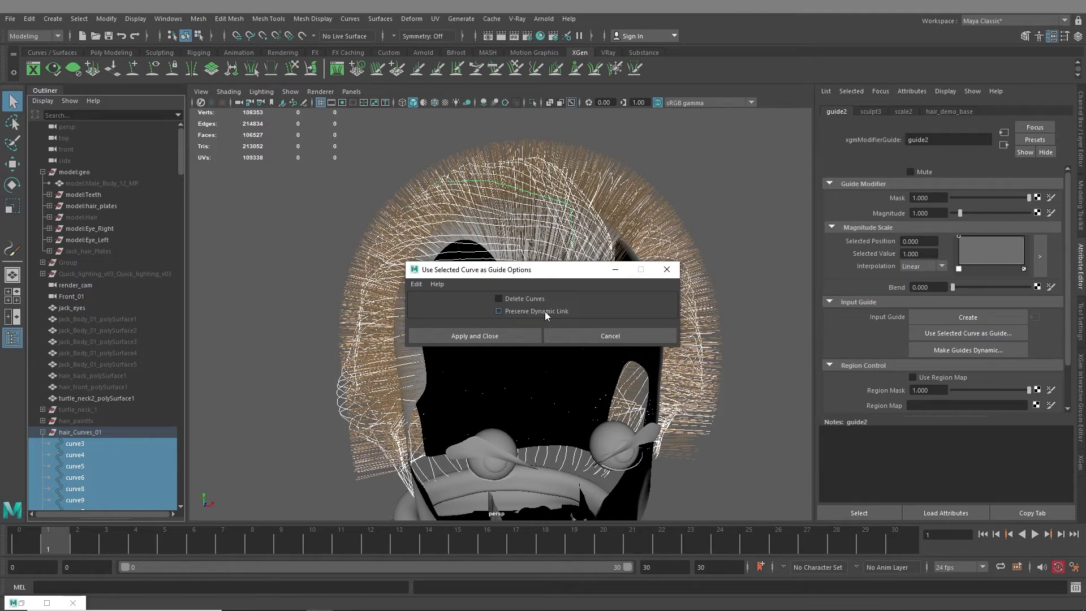
click(502, 337)
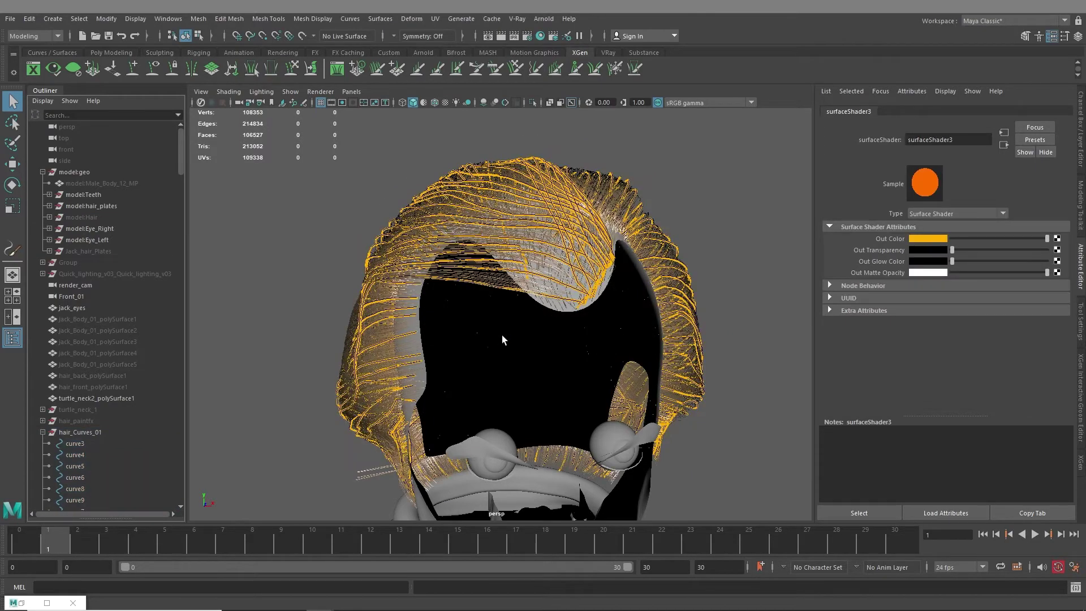
Step: Check the guided hair around the head, and select xgmSplineBase2_fromCurve under hair_demo's guide modifier
alt+drag(481, 328, 622, 327)
alt+drag(670, 409, 538, 366)
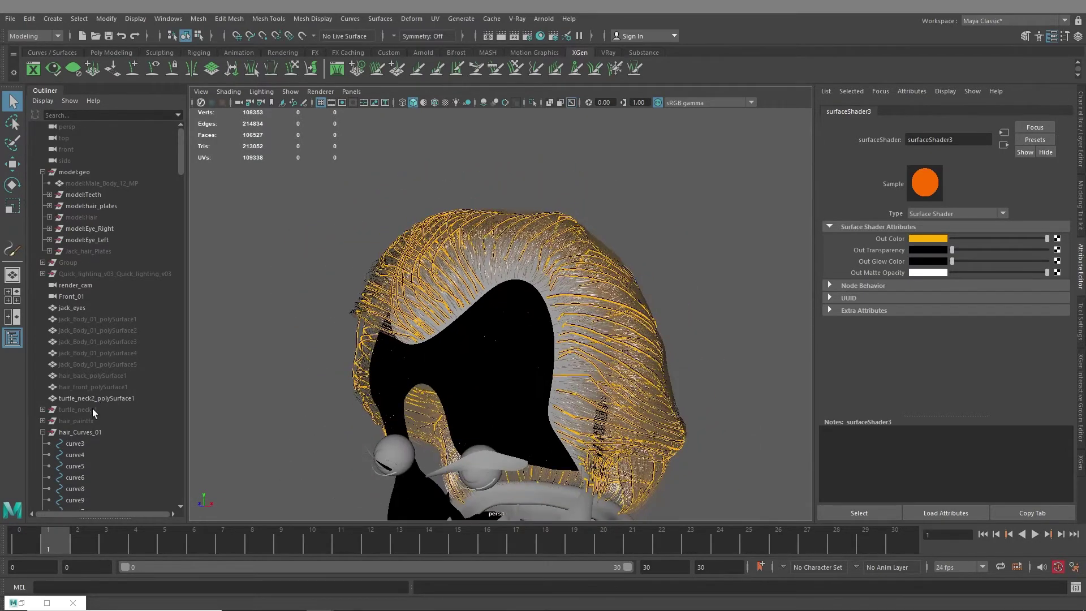
scroll(114, 458, down, 15)
scroll(113, 469, down, 8)
click(76, 455)
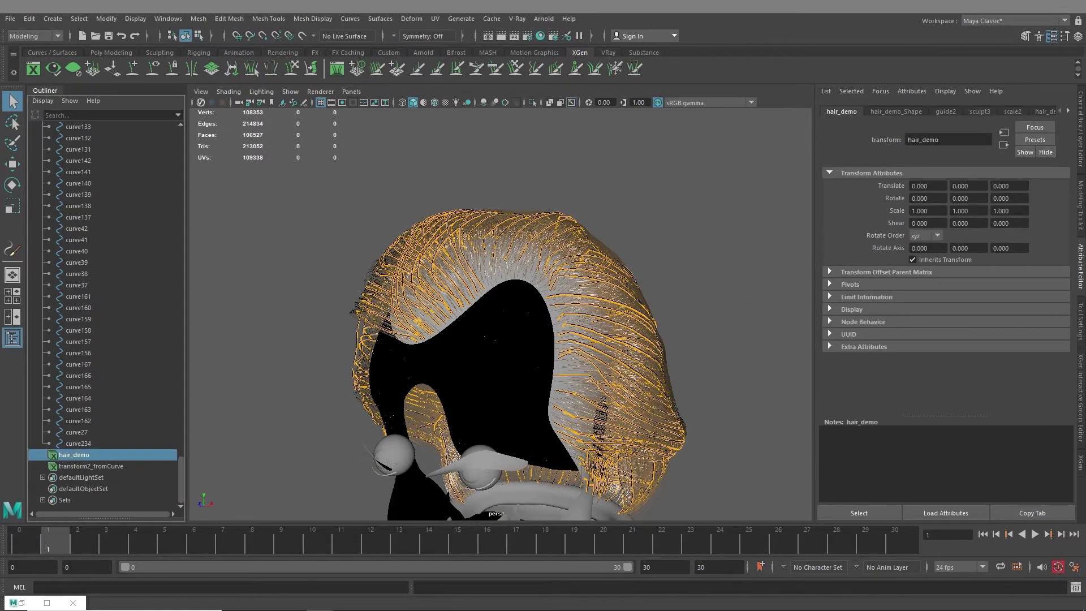
click(1079, 398)
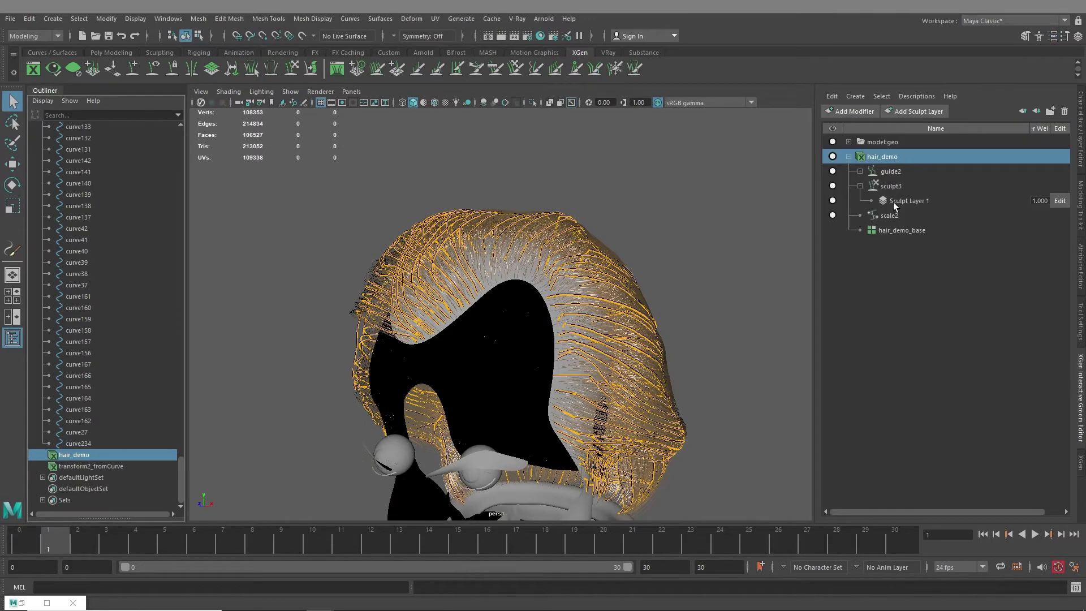
click(860, 171)
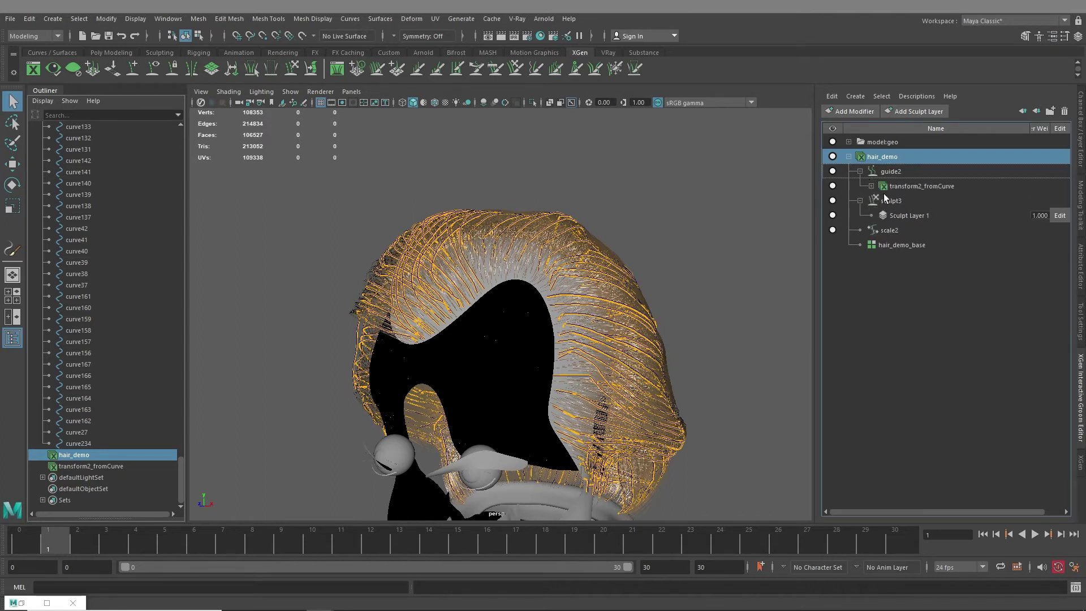
click(871, 186)
click(912, 204)
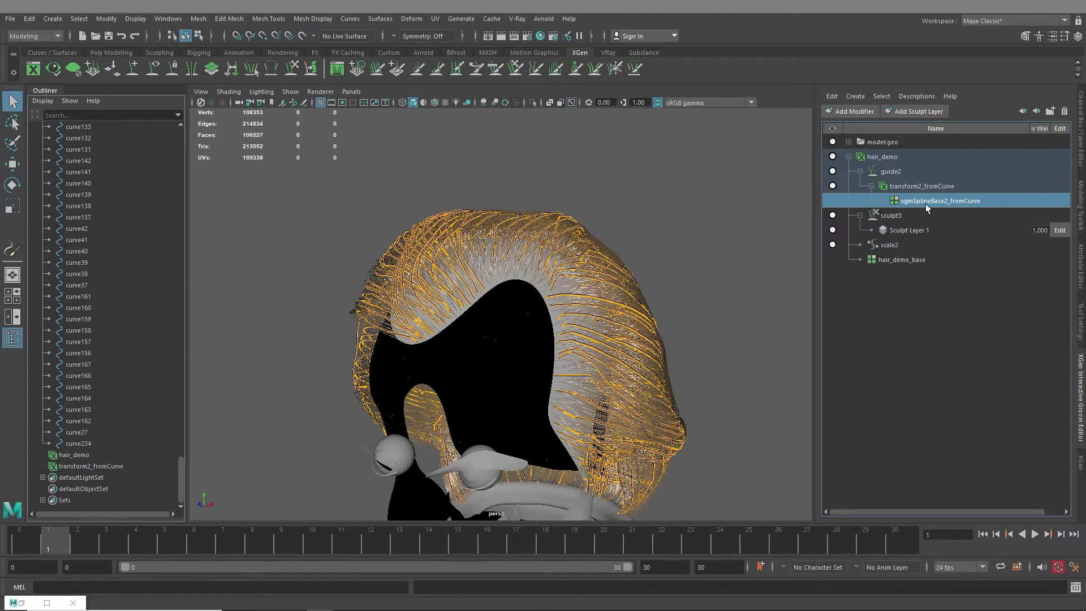
Step: Rebuild the guide splines of xgmSplineBase2_fromCurve with a CV count of 15, comparing their shape along the front hairline
click(1080, 272)
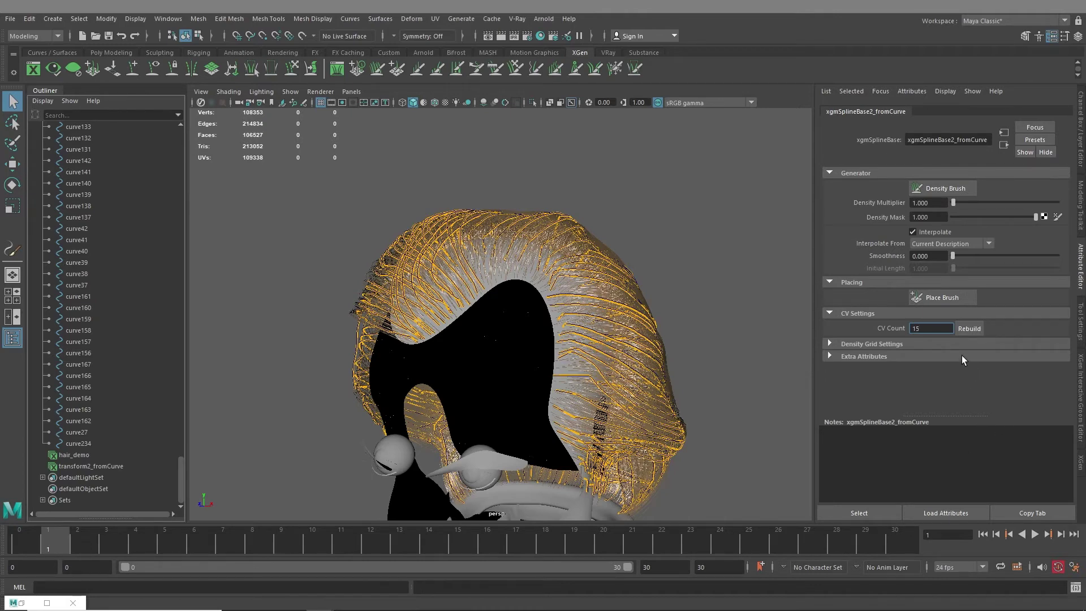
click(969, 329)
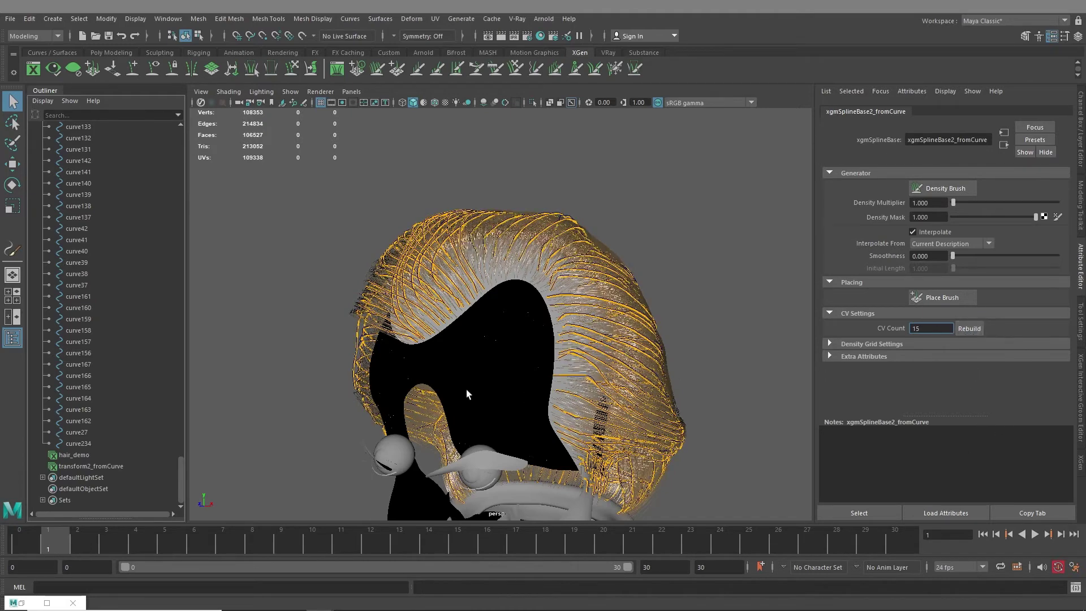
click(969, 330)
alt+drag(576, 383, 463, 426)
alt+drag(397, 446, 504, 396)
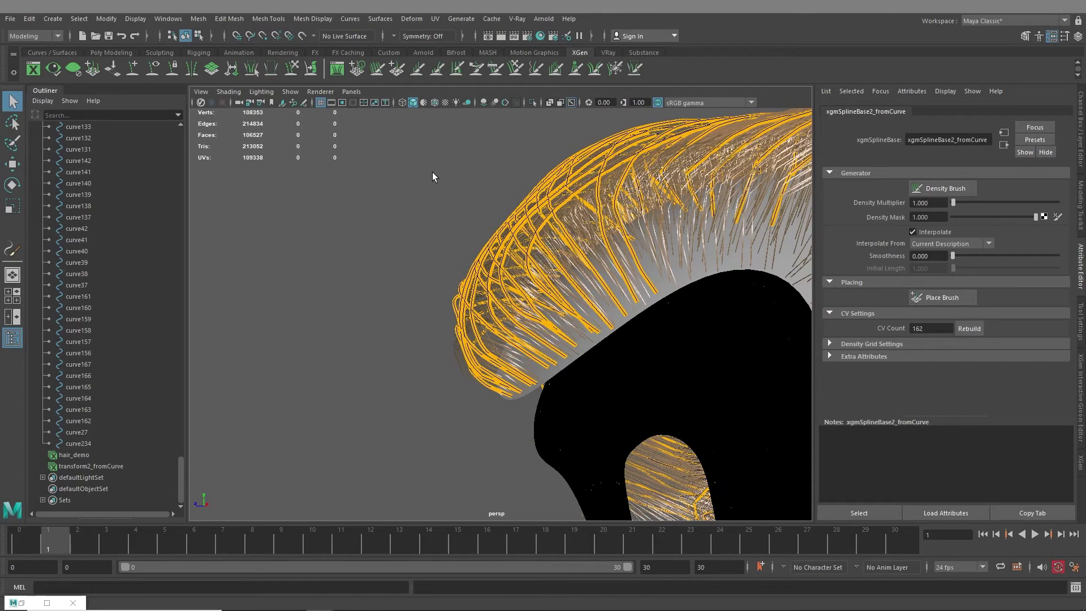
alt+drag(630, 381, 548, 371)
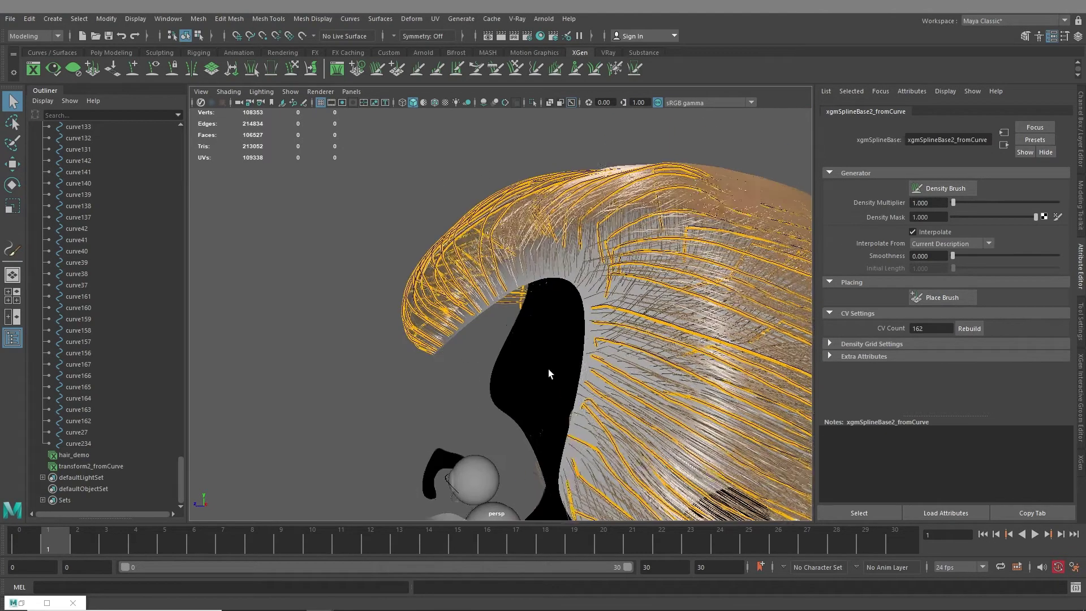
click(967, 329)
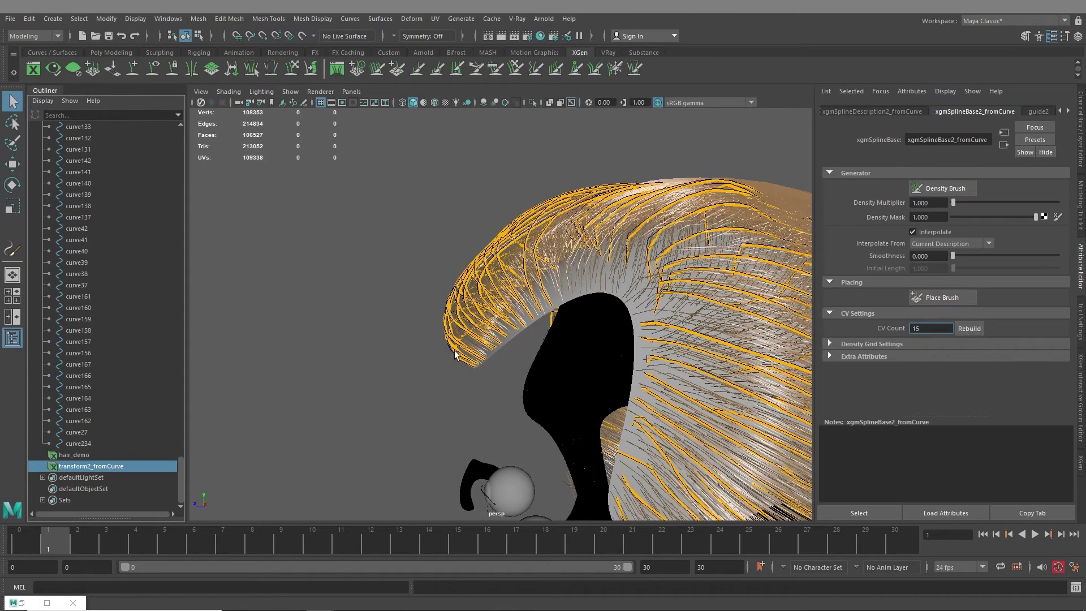
Step: Examine how closely the rebuilt guide splines follow the original curves at the front hairline and side of the head
alt+middle_drag(456, 345, 485, 337)
alt+right_drag(485, 337, 526, 388)
scroll(528, 387, up, 3)
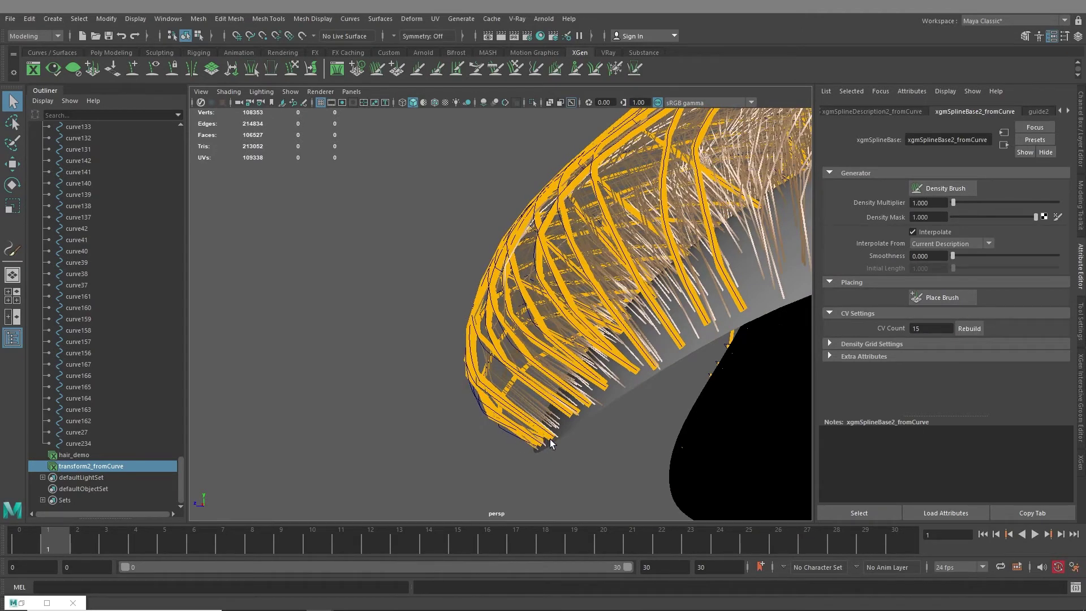
scroll(545, 439, down, 3)
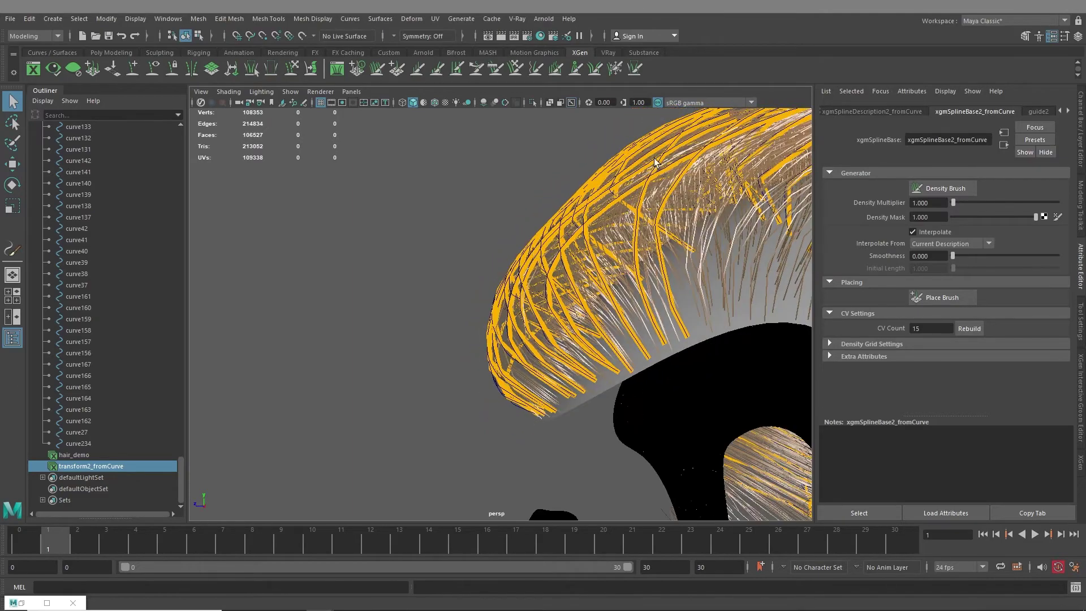
alt+drag(576, 307, 495, 371)
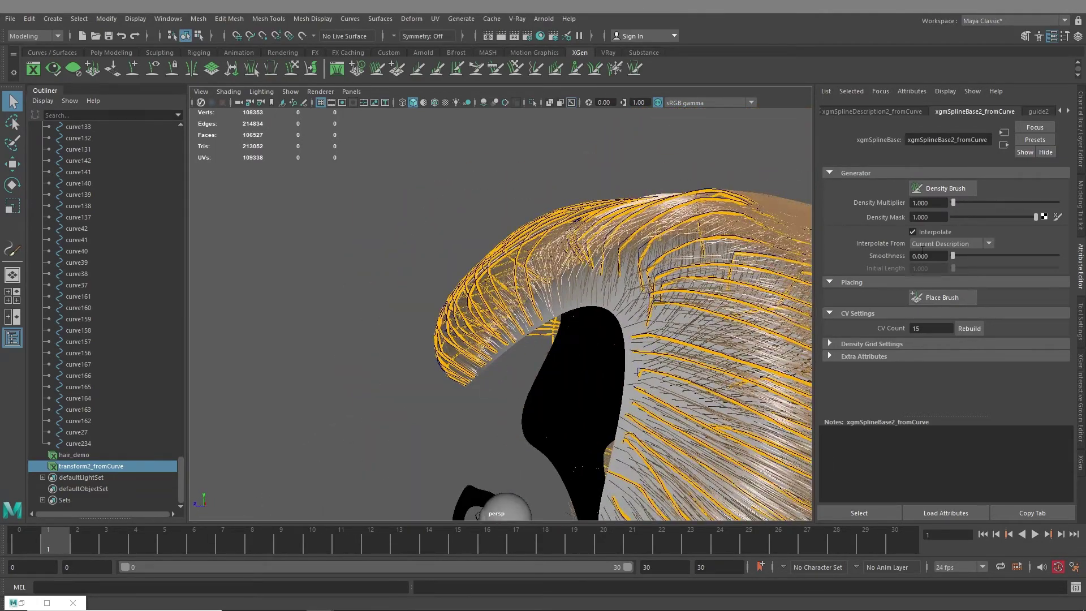
alt+drag(741, 388, 681, 376)
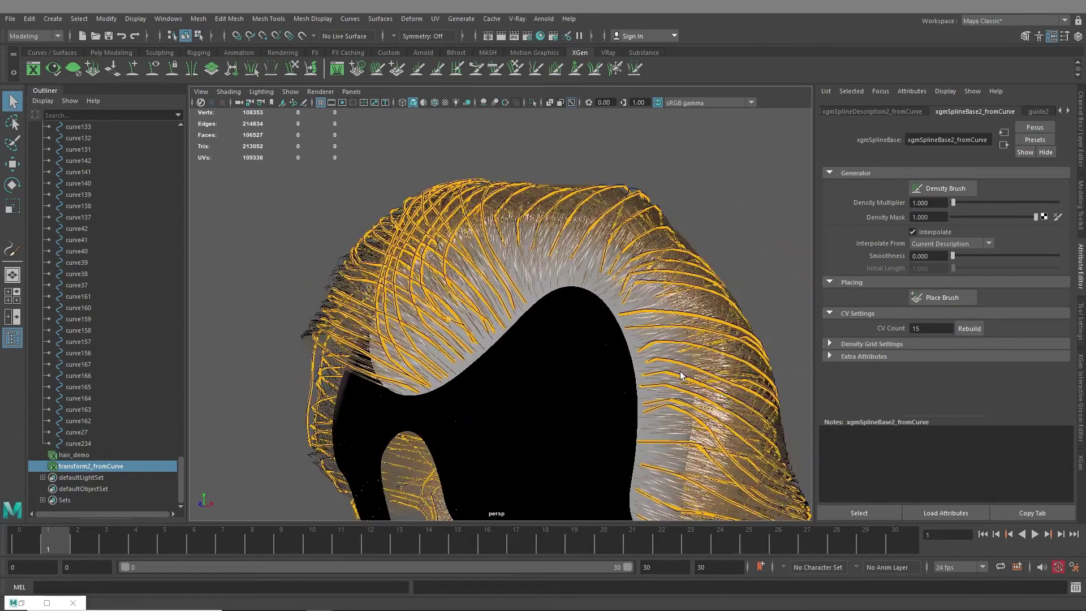
Step: Try rebuilding the guide splines once more at a CV count of 15, and undo that rebuild
click(961, 329)
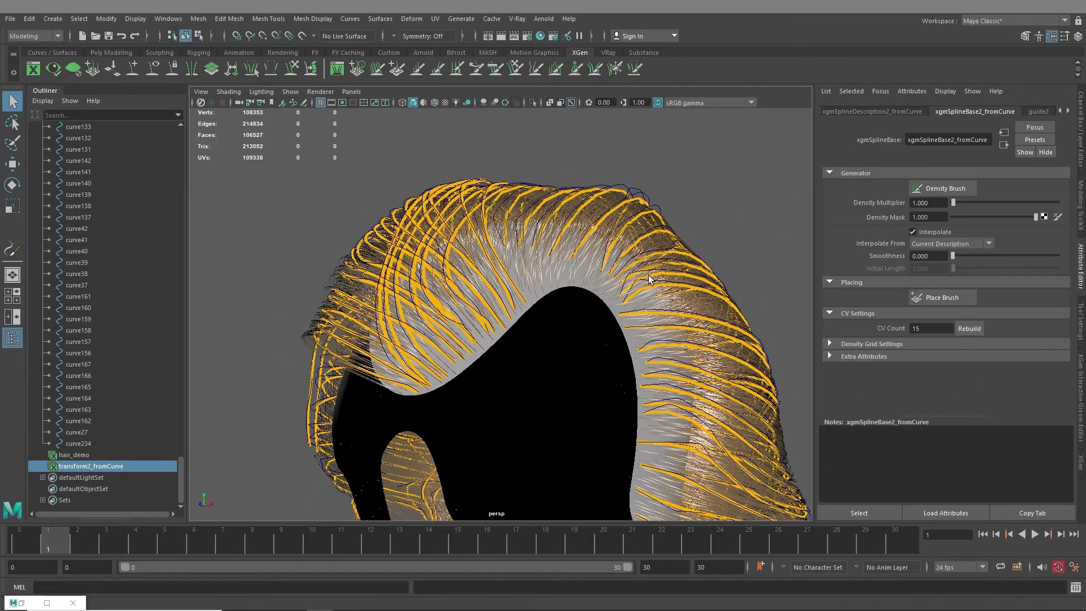
alt+middle_drag(710, 443, 657, 353)
key(ctrl+z)
alt+drag(697, 369, 580, 379)
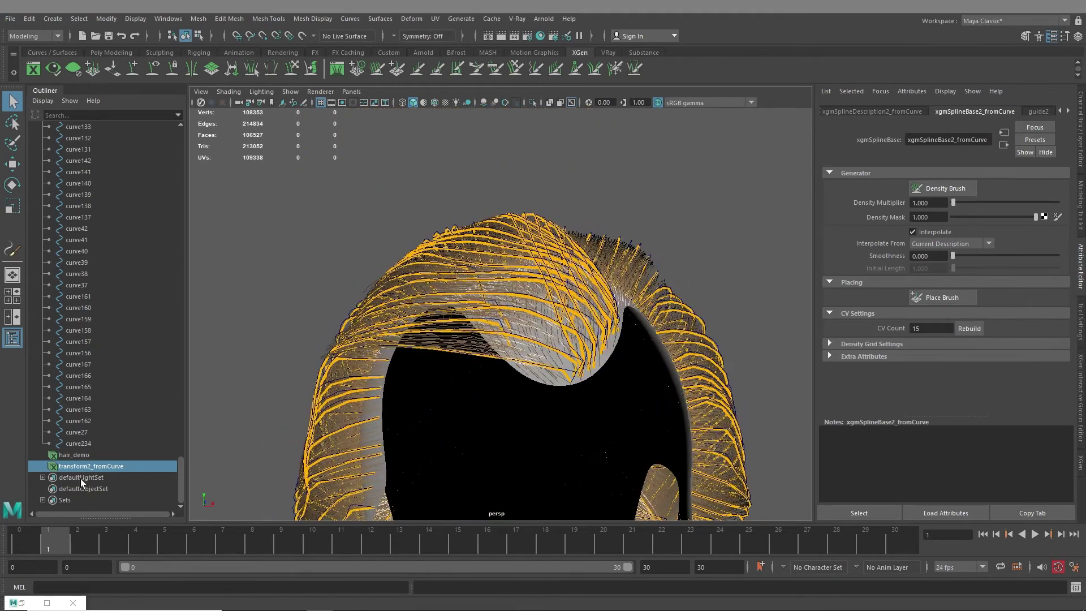
Step: Set the CV count of hair_demo_base to 15 and rebuild the hair_demo splines
click(74, 455)
double_click(927, 328)
text(1)
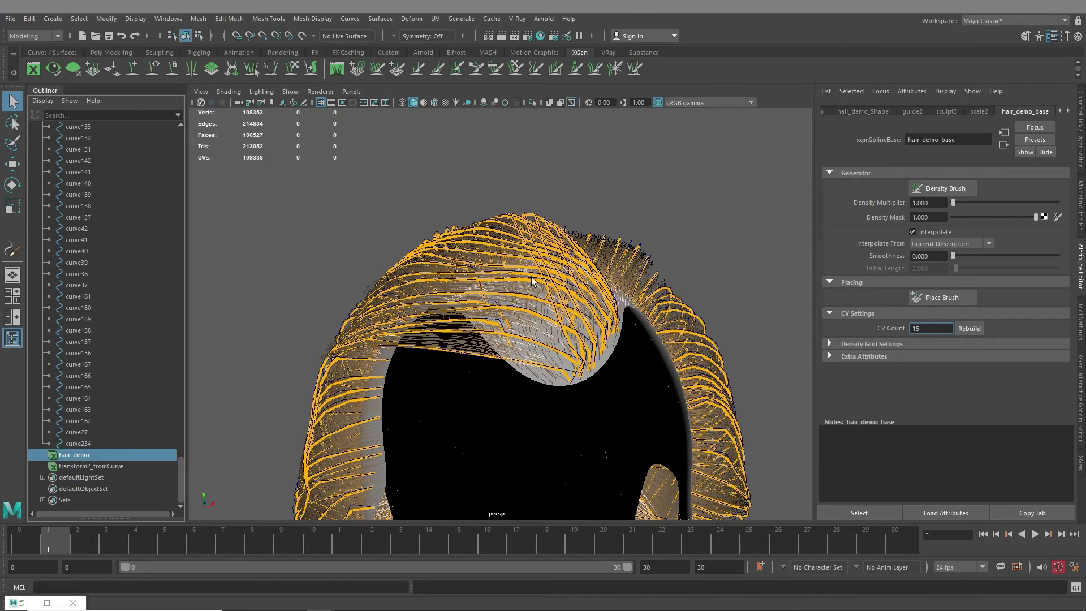
click(961, 330)
alt+drag(697, 358, 540, 393)
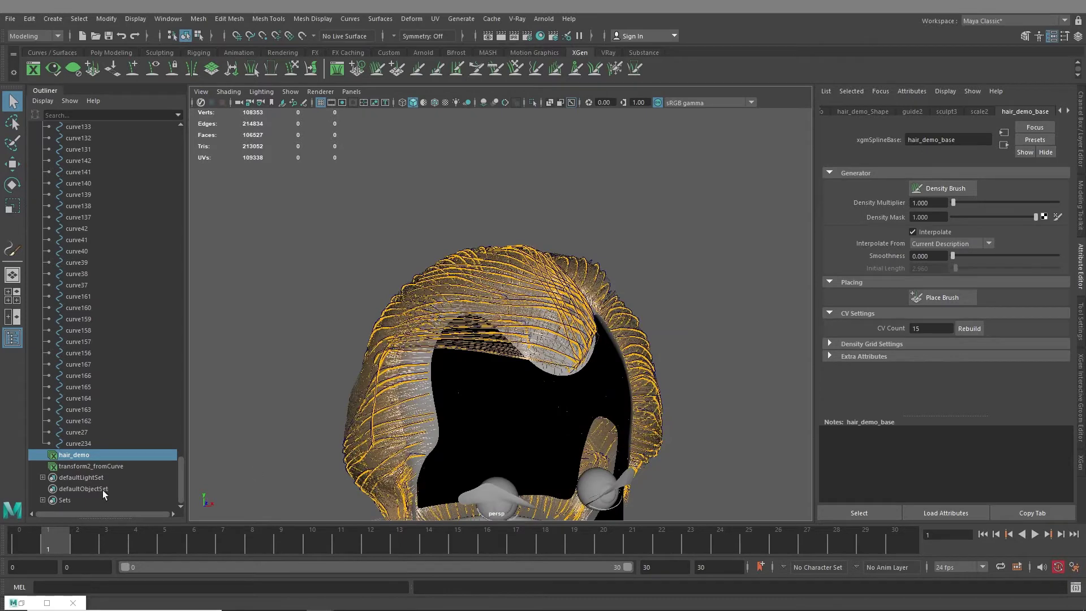
Step: Hide the transform2_fromCurve guides and collapse the hair_Curves_01 group
click(74, 467)
key(h)
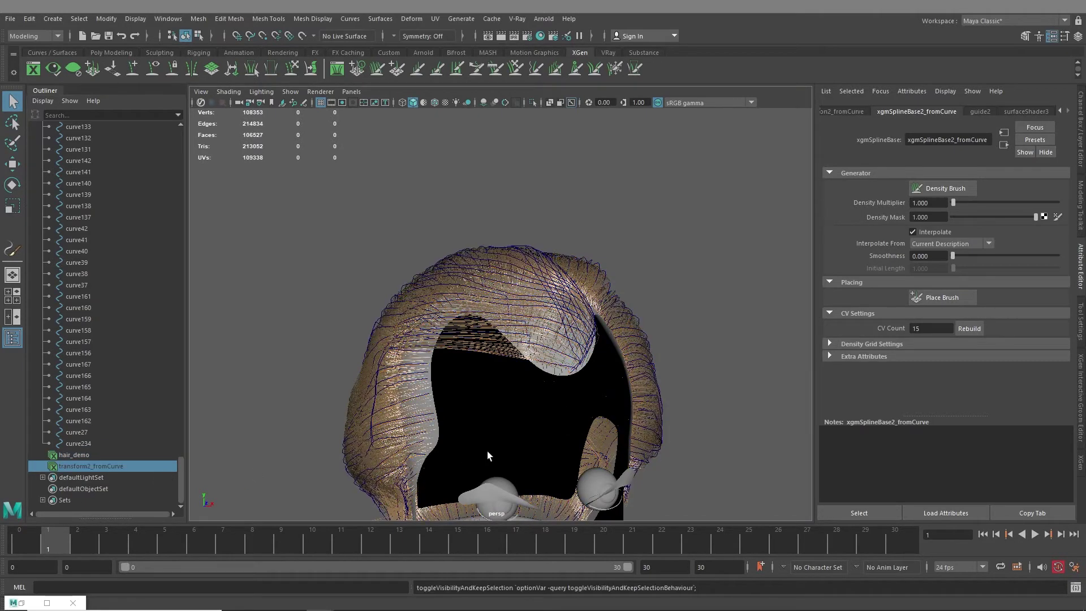
scroll(65, 436, up, 20)
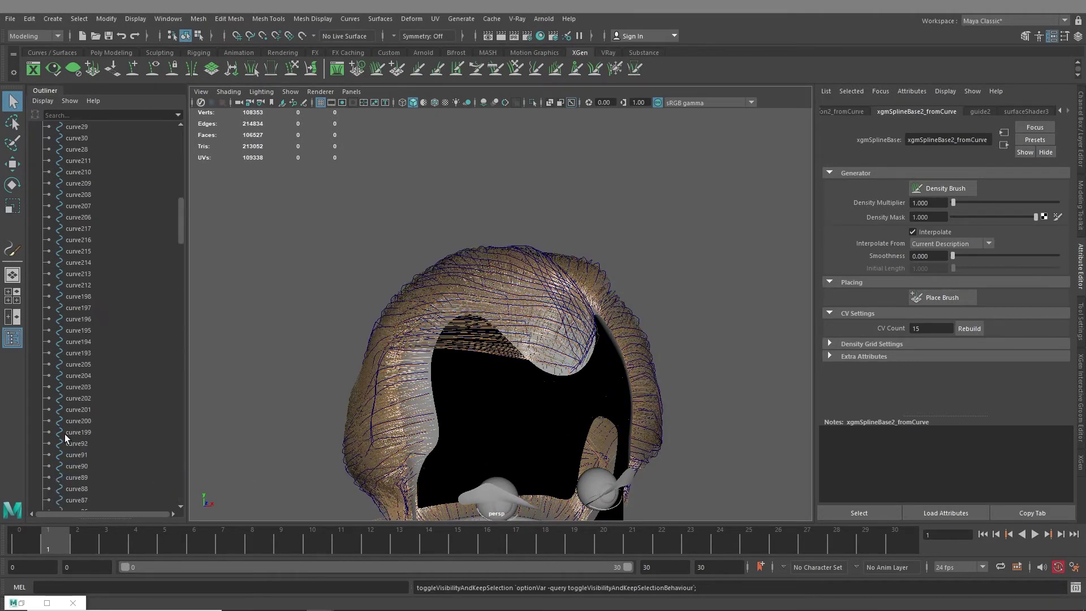
click(43, 240)
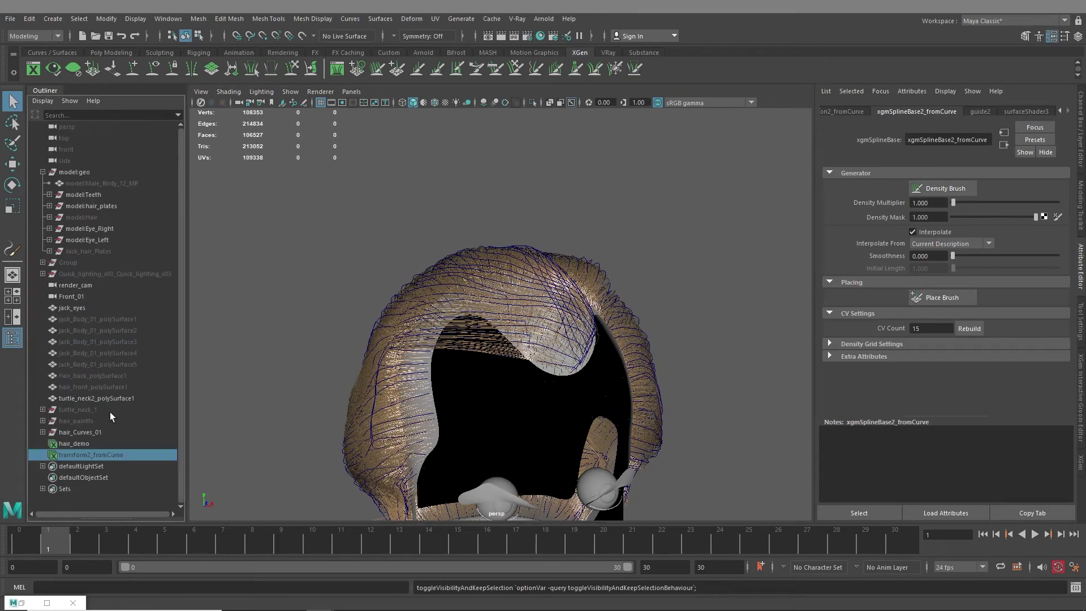
Step: Hide the hair_Curves_01 curve group so only the groom hair remains on the head
click(85, 433)
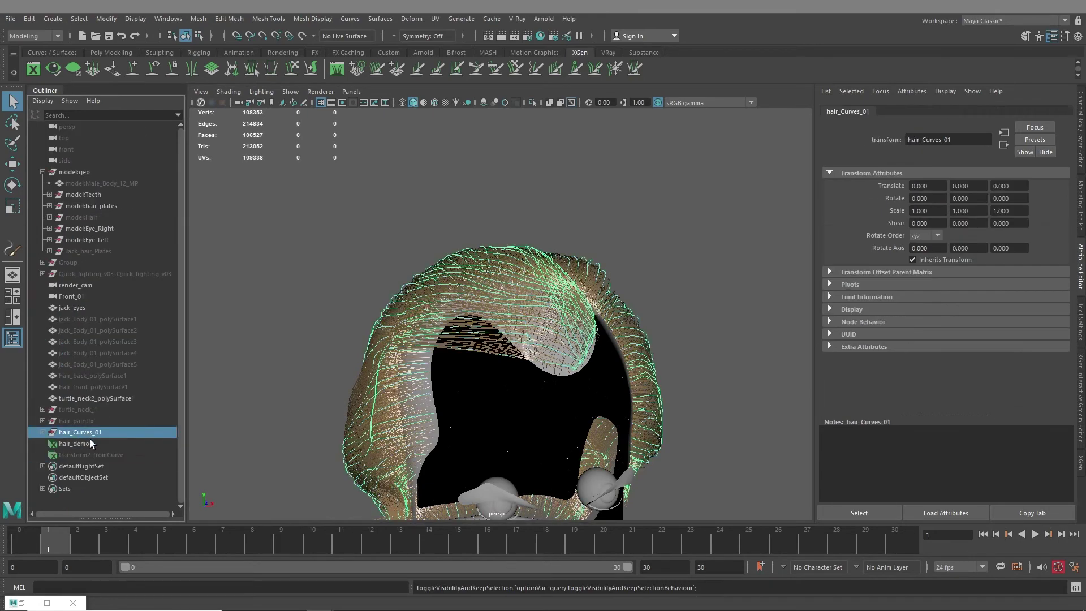
key(h)
alt+drag(566, 368, 583, 440)
alt+right_drag(583, 440, 531, 424)
alt+drag(532, 424, 679, 368)
alt+right_drag(594, 328, 576, 355)
Step: Add two Clump modifiers on top of the hair_demo description's modifier stack
click(1079, 390)
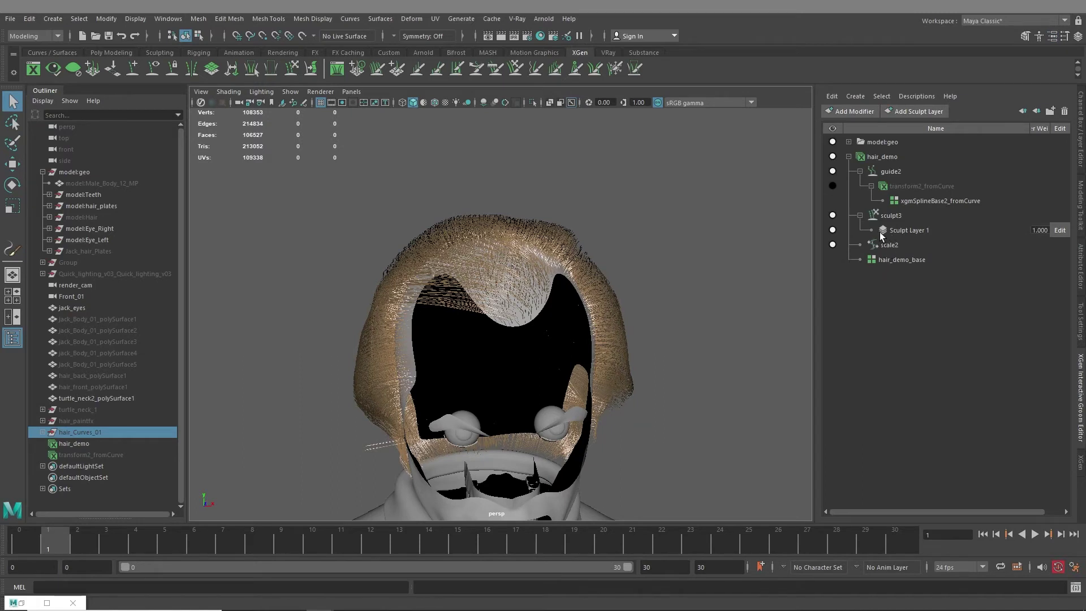
click(891, 157)
right_click(891, 157)
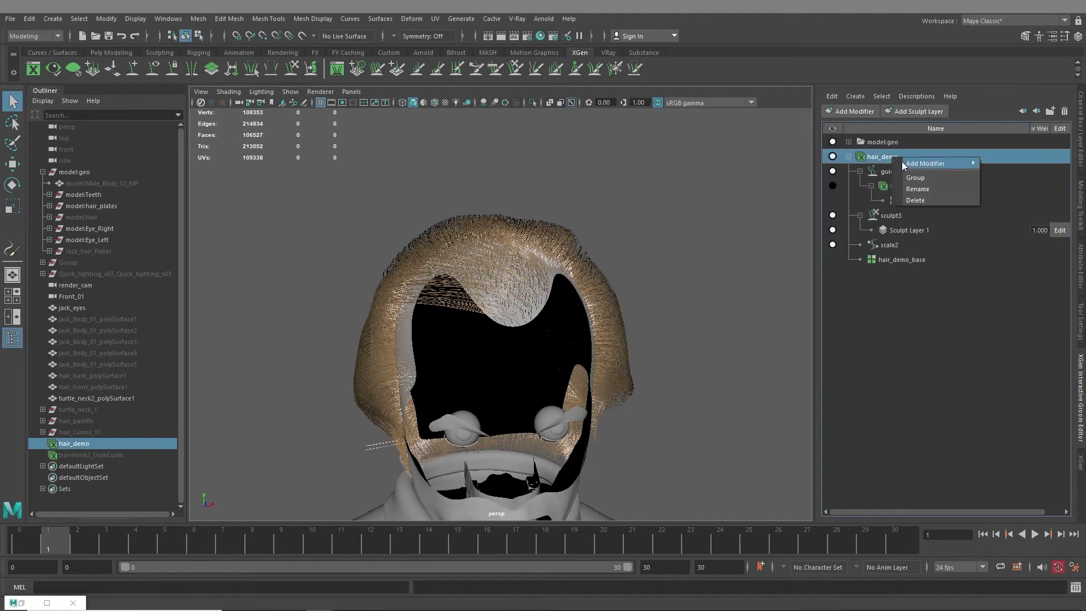
mouse_move(956, 163)
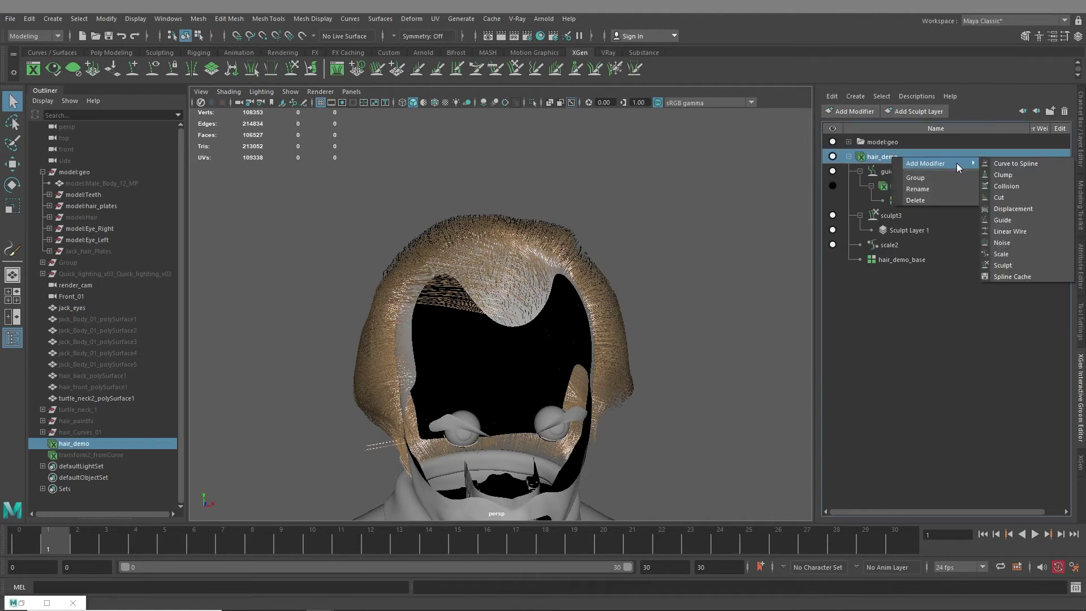
click(1005, 185)
right_click(891, 157)
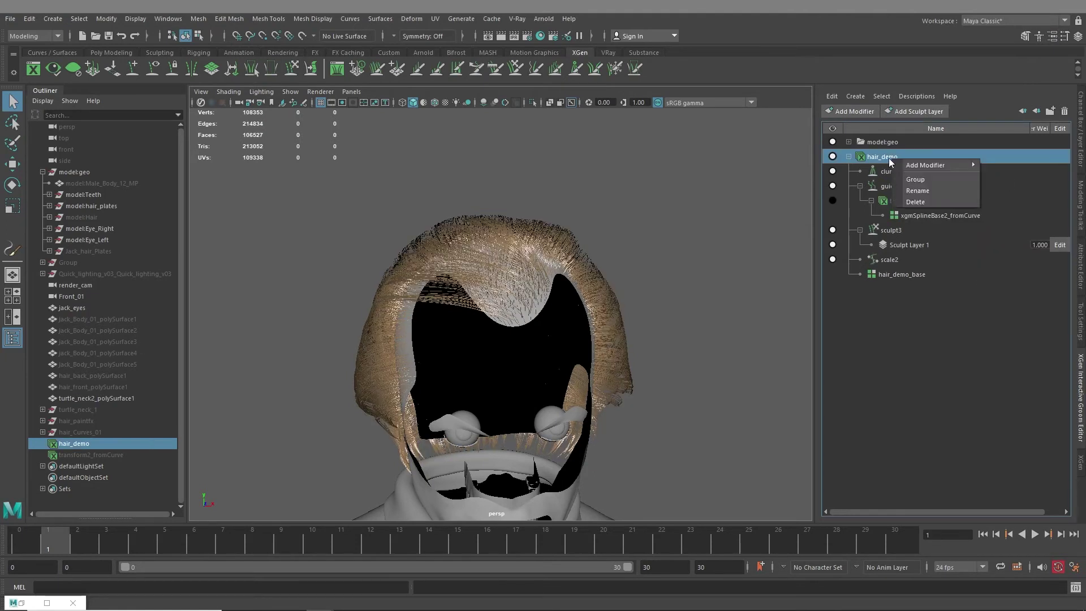
mouse_move(939, 164)
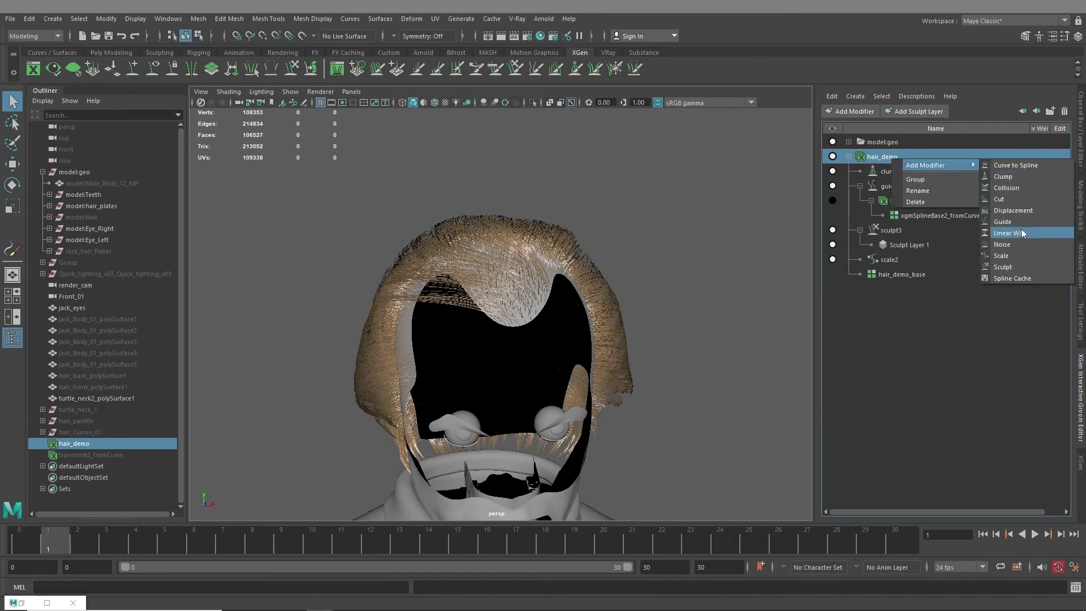
click(1011, 176)
click(892, 174)
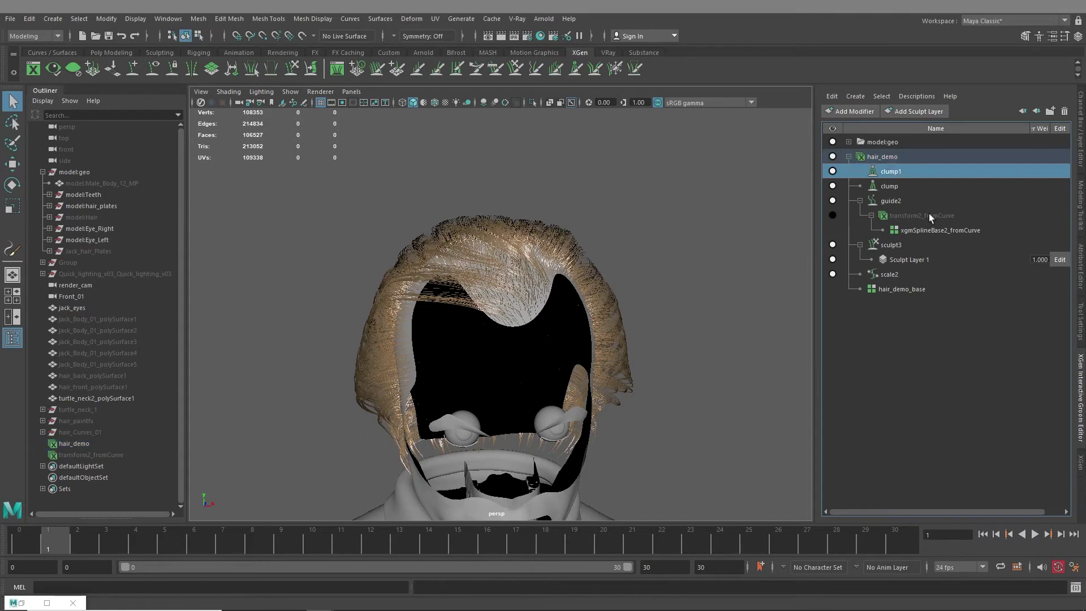
Step: Try setting the clump points Density of the lower clump modifier to 2
click(1078, 281)
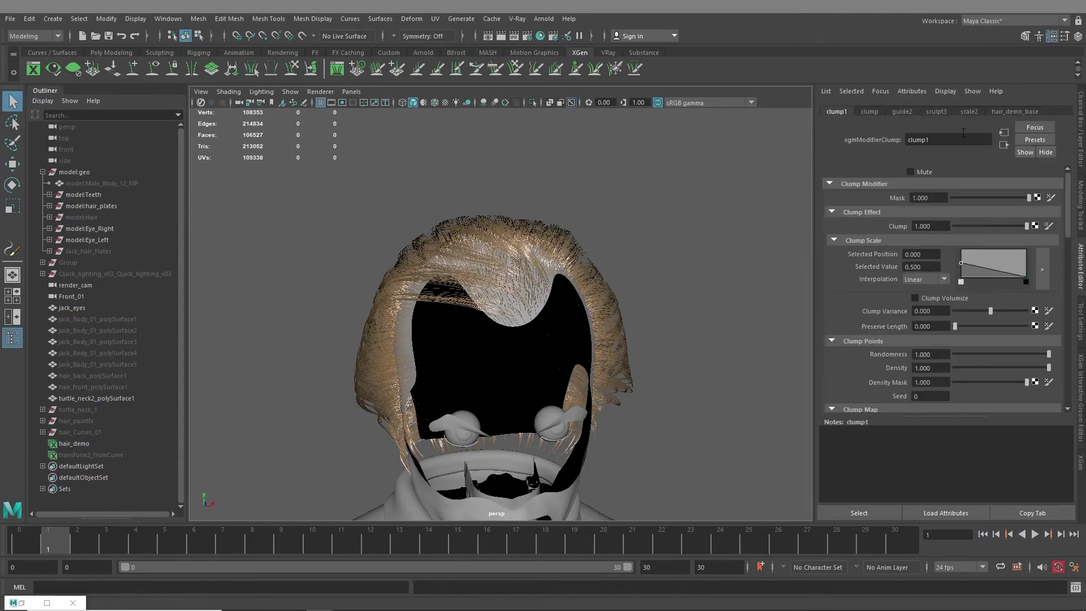
click(1011, 112)
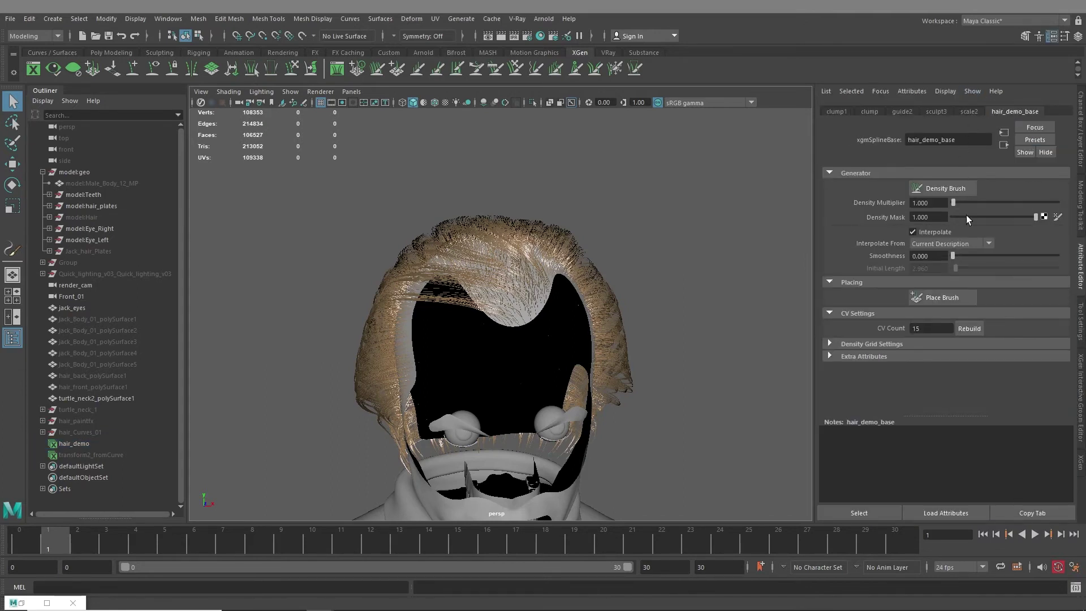
click(867, 112)
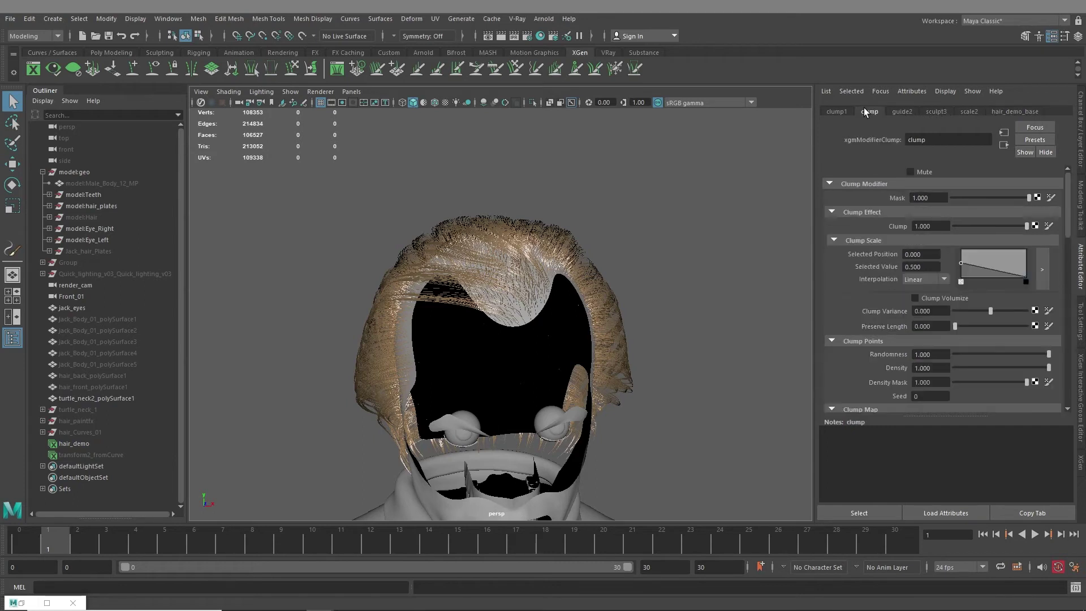
drag(937, 366, 880, 366)
text(2)
Step: Set the clump points Density of the clump1 modifier to 30
click(837, 109)
drag(937, 369, 869, 370)
text(30)
key(Return)
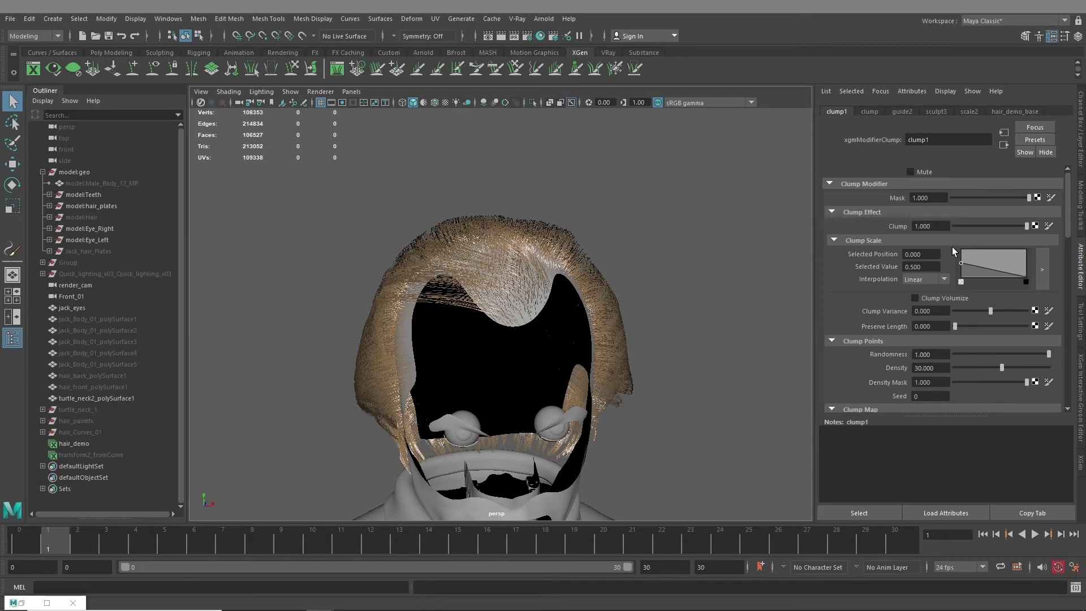
Step: Set the clump points Density of the lower clump modifier to 3
alt+drag(645, 260, 633, 271)
click(869, 112)
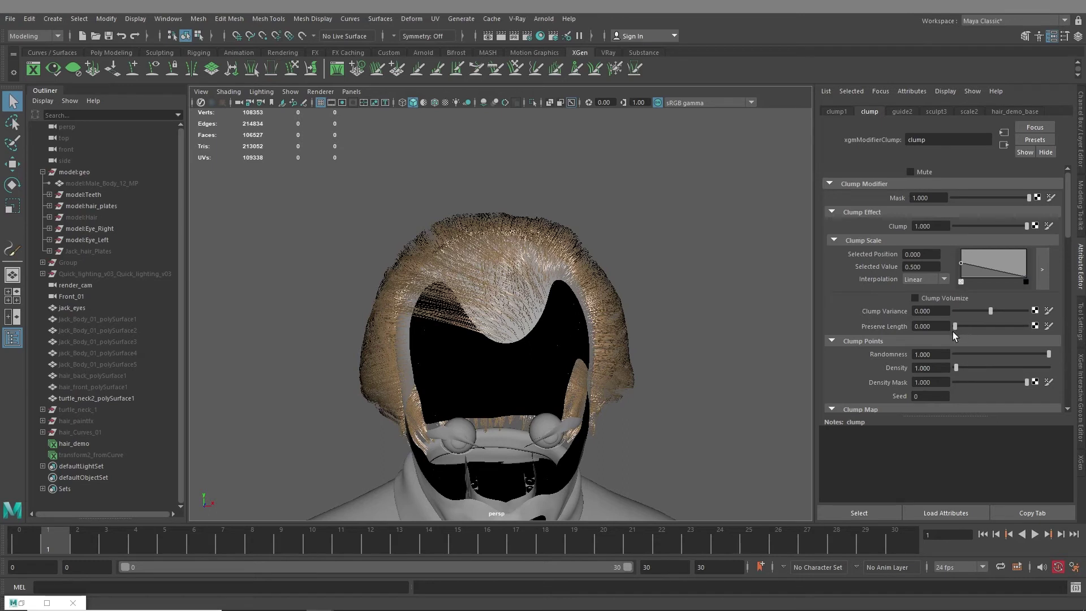
click(895, 113)
click(865, 110)
click(847, 111)
click(868, 112)
text(3)
key(Return)
Step: Show the transform2_fromCurve guides under guide2 to compare them with the stray hairs at the sideburn
alt+drag(401, 292, 467, 346)
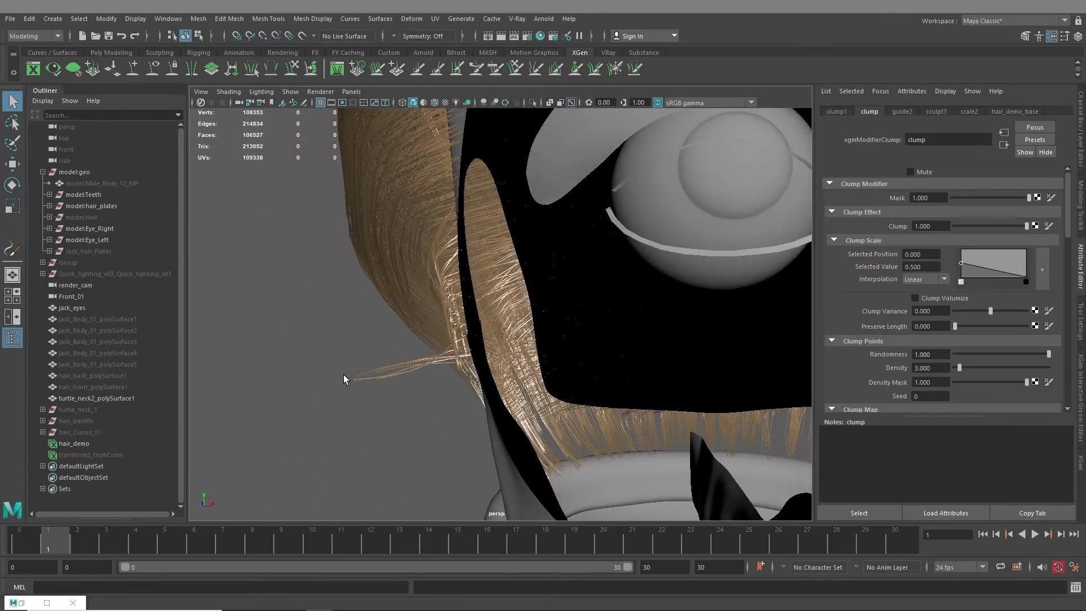
alt+drag(319, 391, 477, 382)
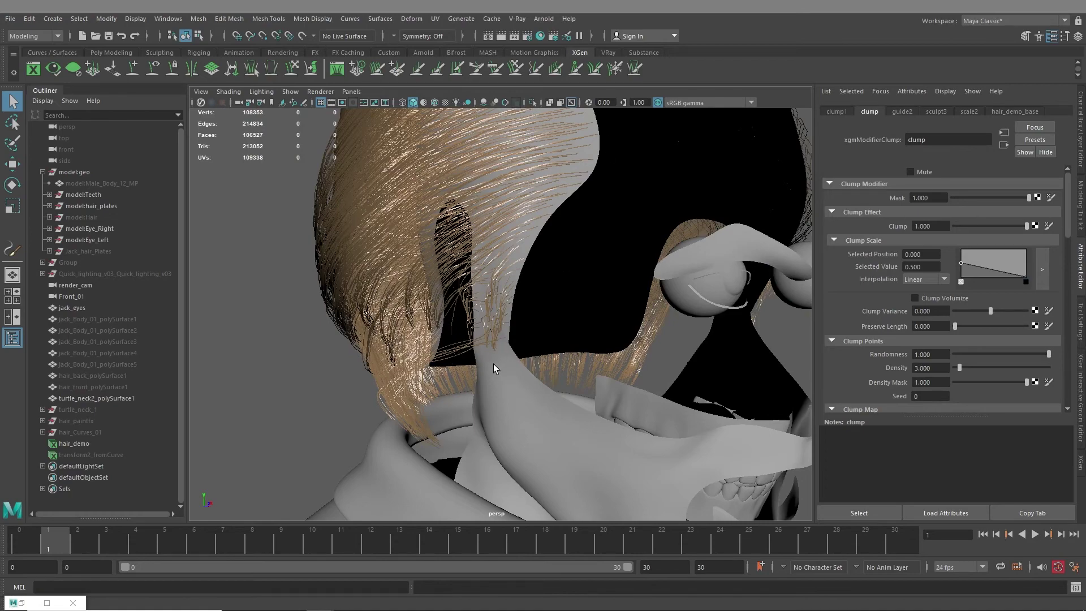
alt+drag(474, 368, 519, 355)
click(535, 333)
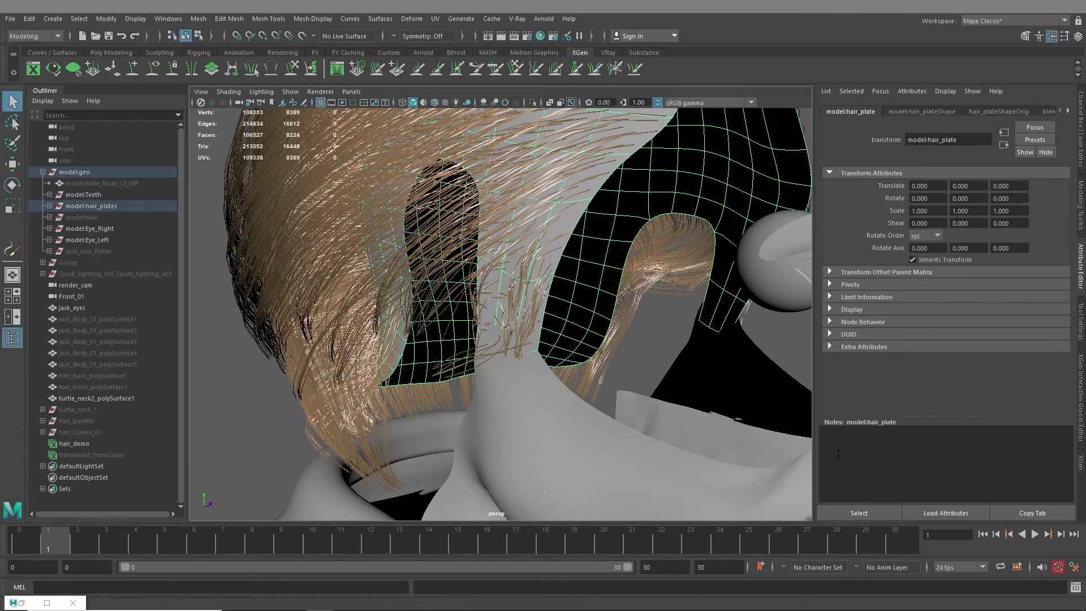
click(1080, 391)
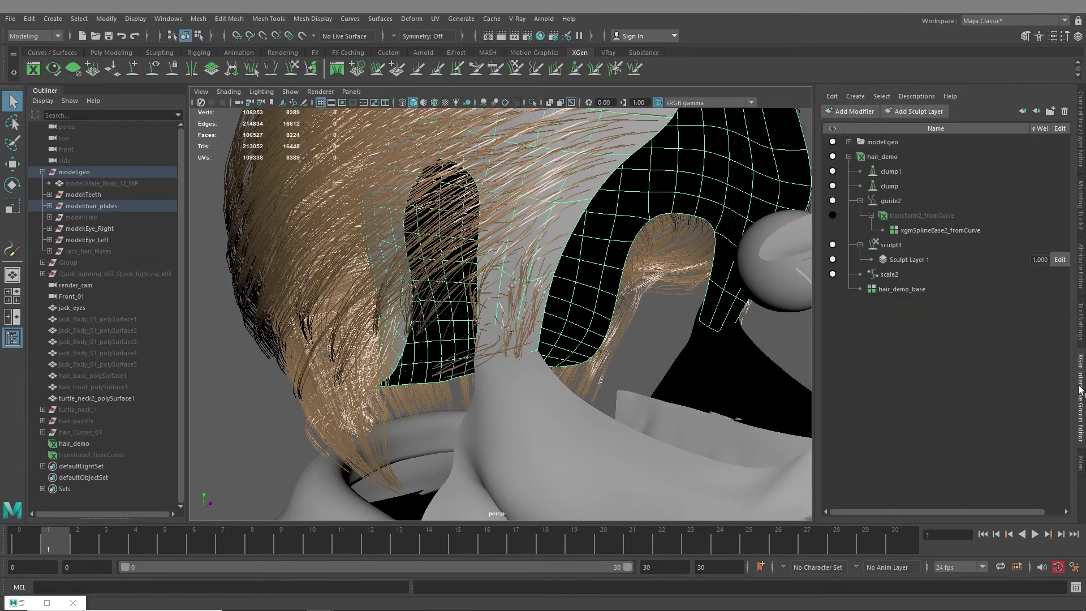
click(929, 231)
click(897, 215)
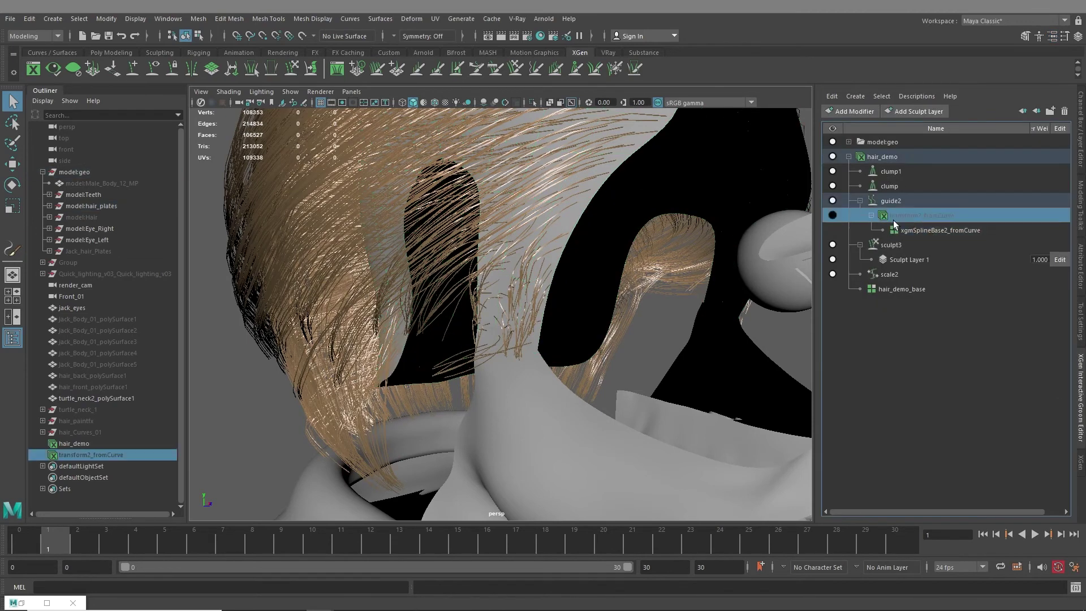
click(832, 215)
scroll(553, 337, up, 5)
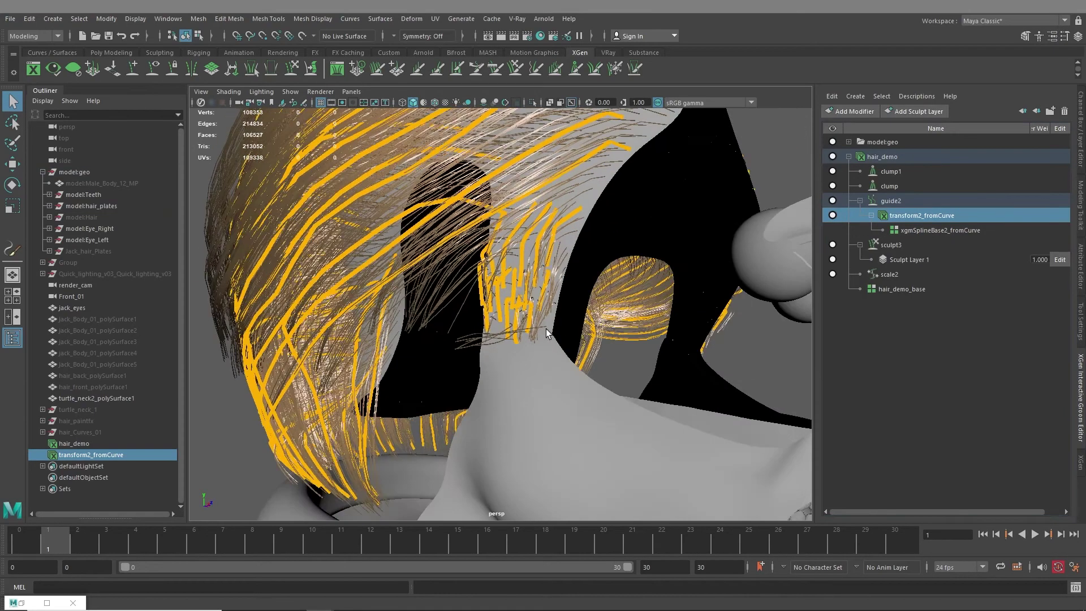
Step: Add a Sculpt modifier to transform2_fromCurve and open its Sculpt Layer 1 for editing
click(896, 202)
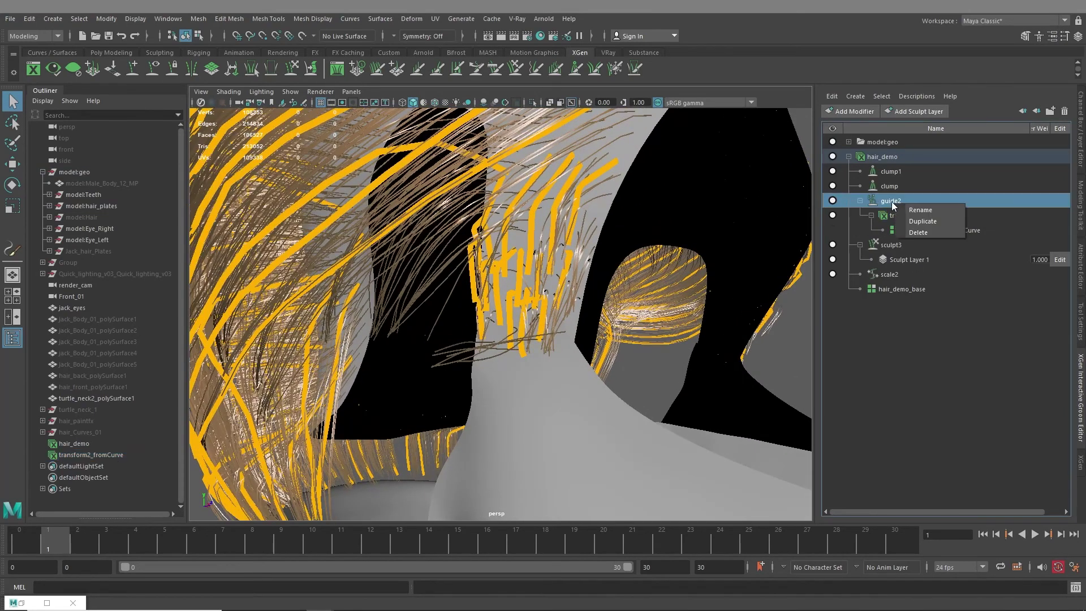
right_click(891, 204)
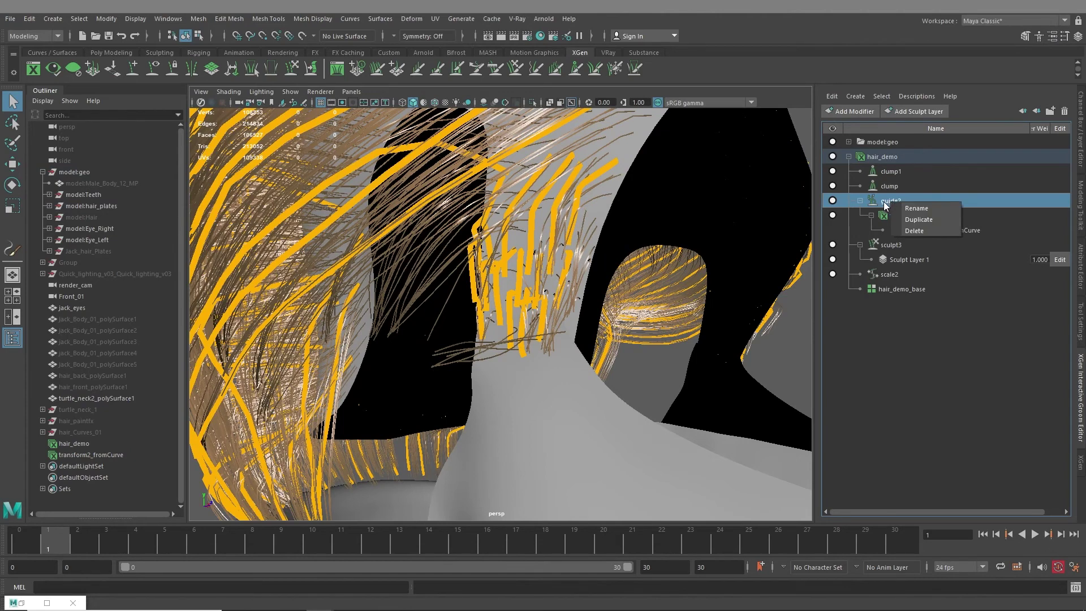
click(913, 219)
click(901, 221)
right_click(911, 216)
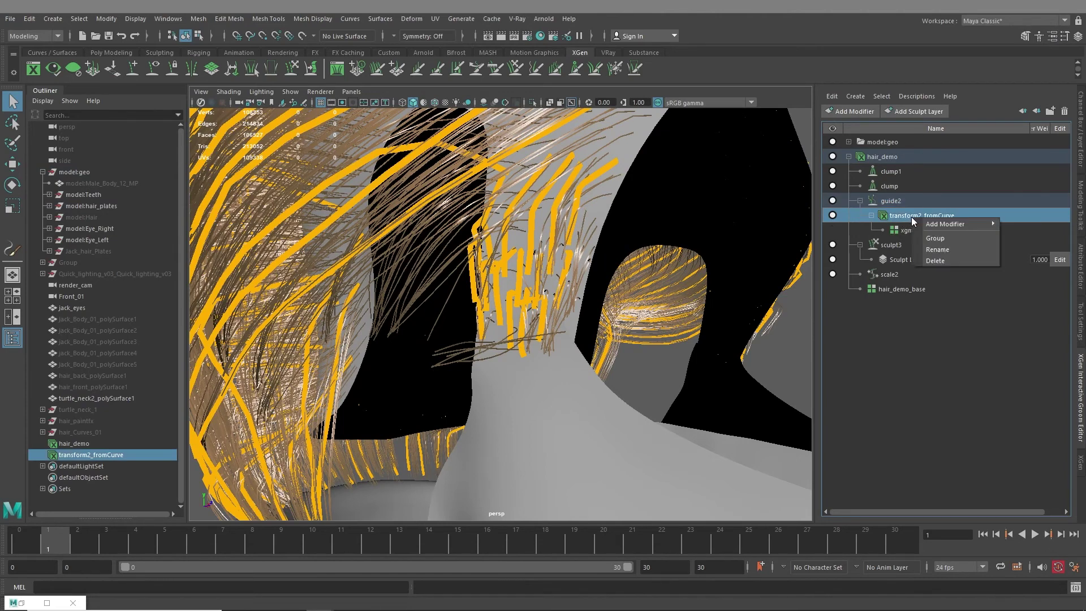
mouse_move(949, 224)
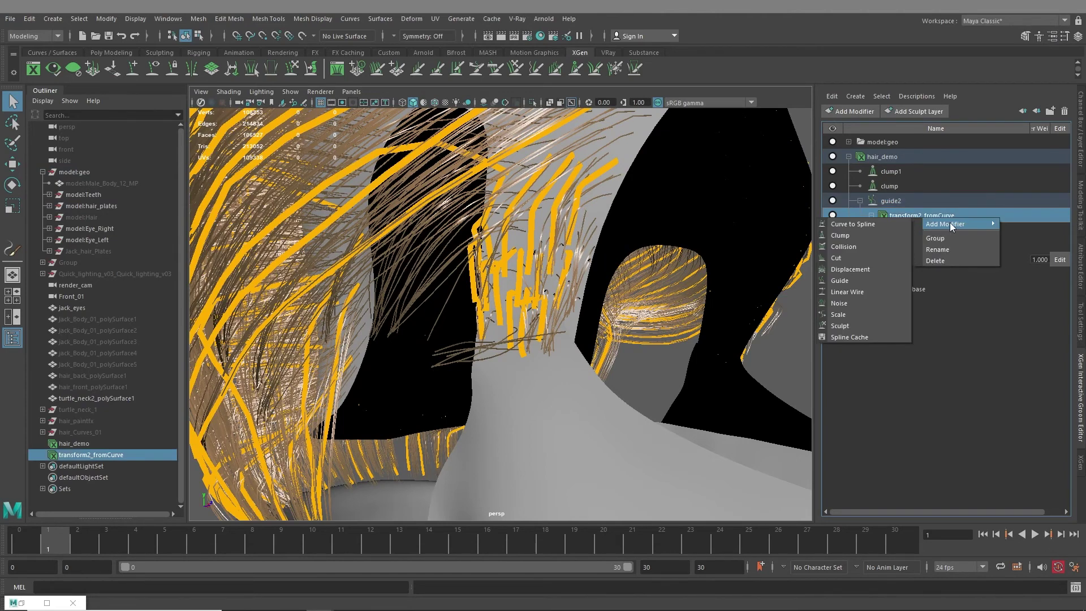
click(850, 327)
click(882, 230)
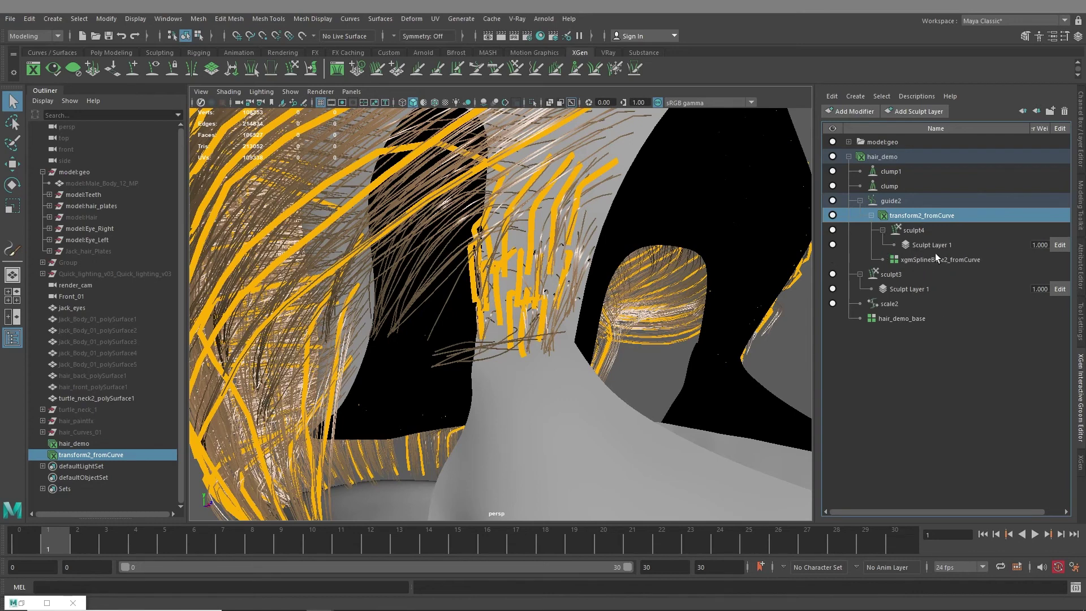
click(1059, 245)
Step: Place an extra guide at the lower end of the sideburn using the Place Brush of xgmSplineBase2_fromCurve
click(1082, 277)
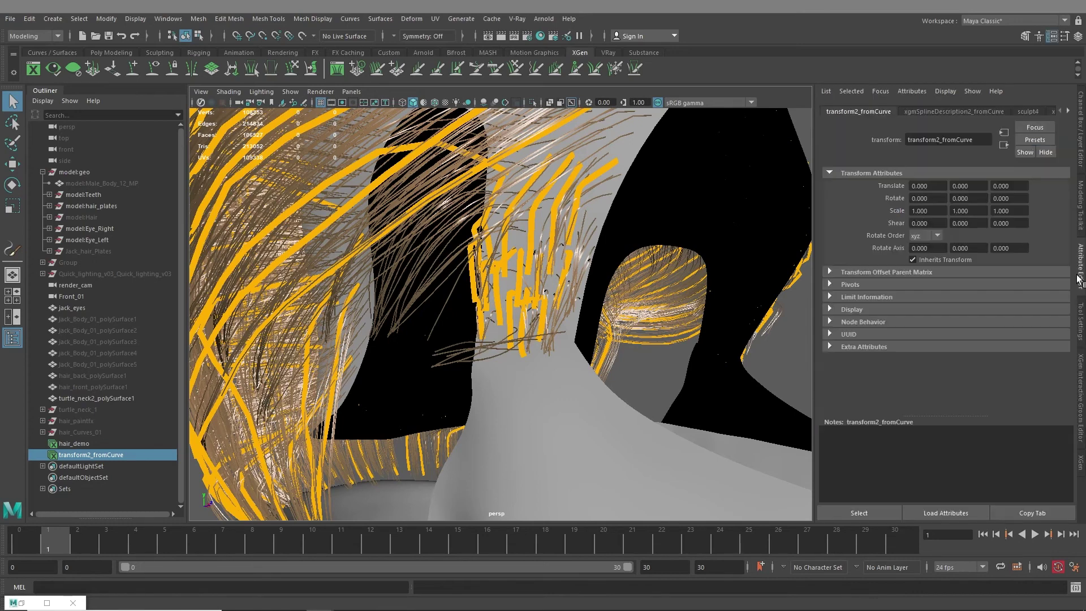
scroll(924, 109, down, 3)
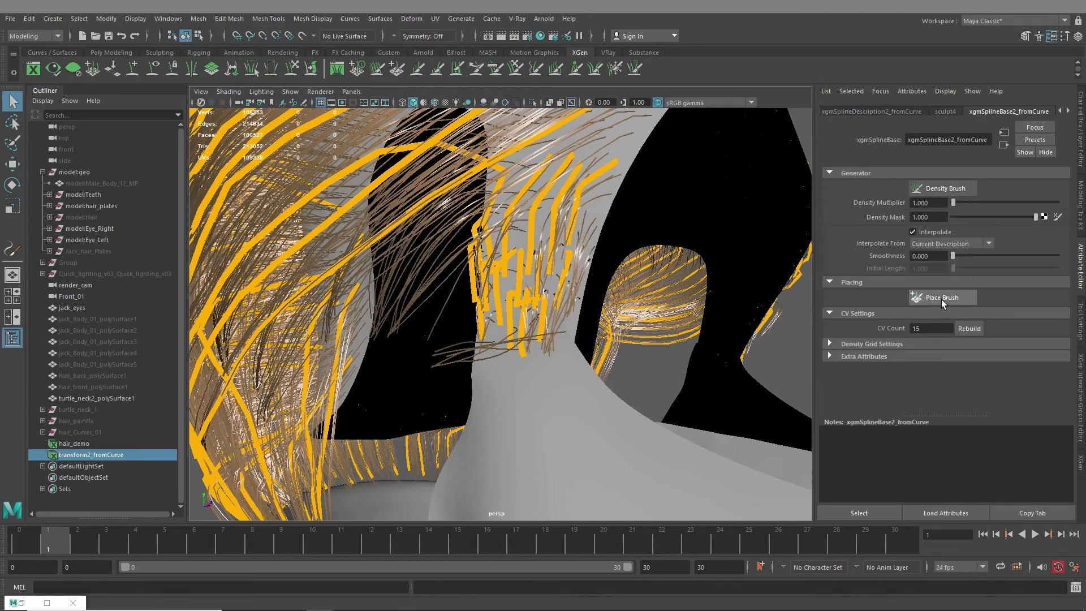
click(941, 298)
alt+drag(490, 369, 532, 378)
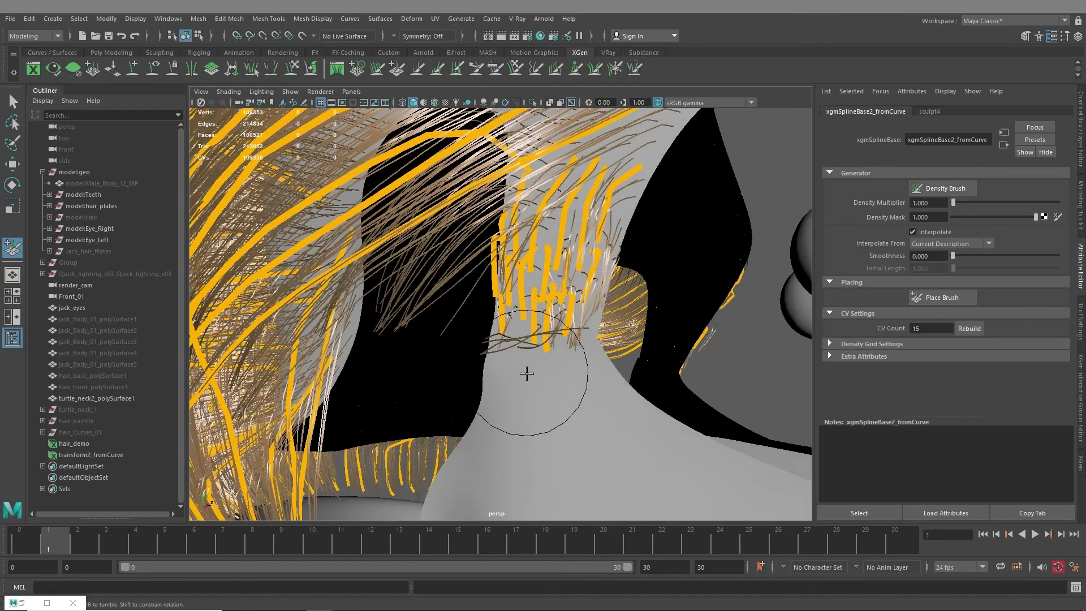
mouse_move(526, 468)
alt+mouse_down()
mouse_move(502, 405)
mouse_move(545, 412)
mouse_move(562, 395)
mouse_move(543, 402)
alt+mouse_up()
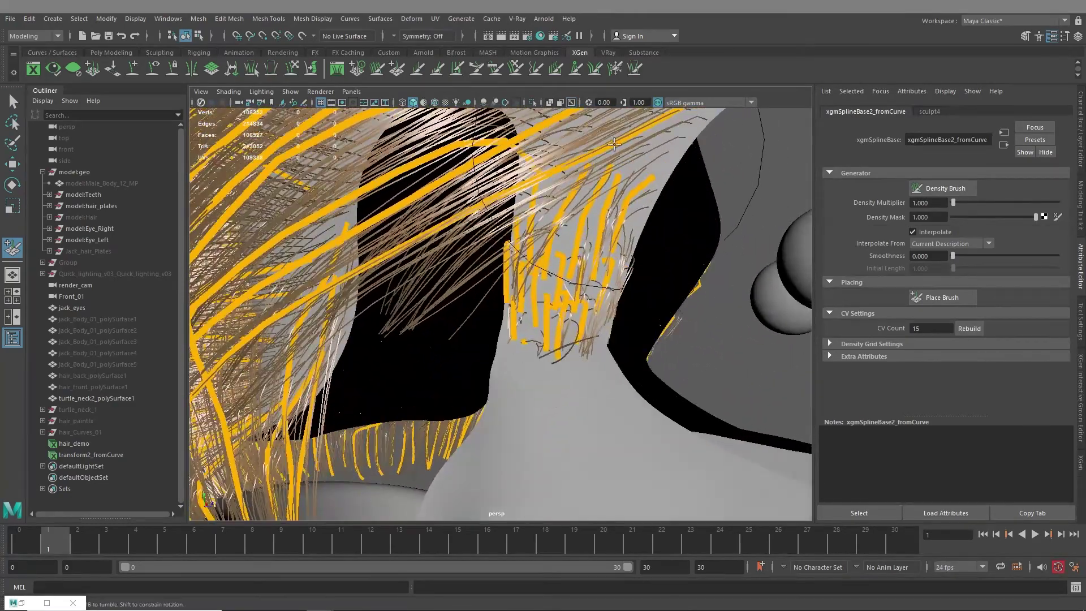
Step: Resize the brush and select only the newly placed guide at the sideburn's lower end
click(614, 69)
alt+drag(595, 299, 555, 274)
alt+right_drag(554, 273, 602, 351)
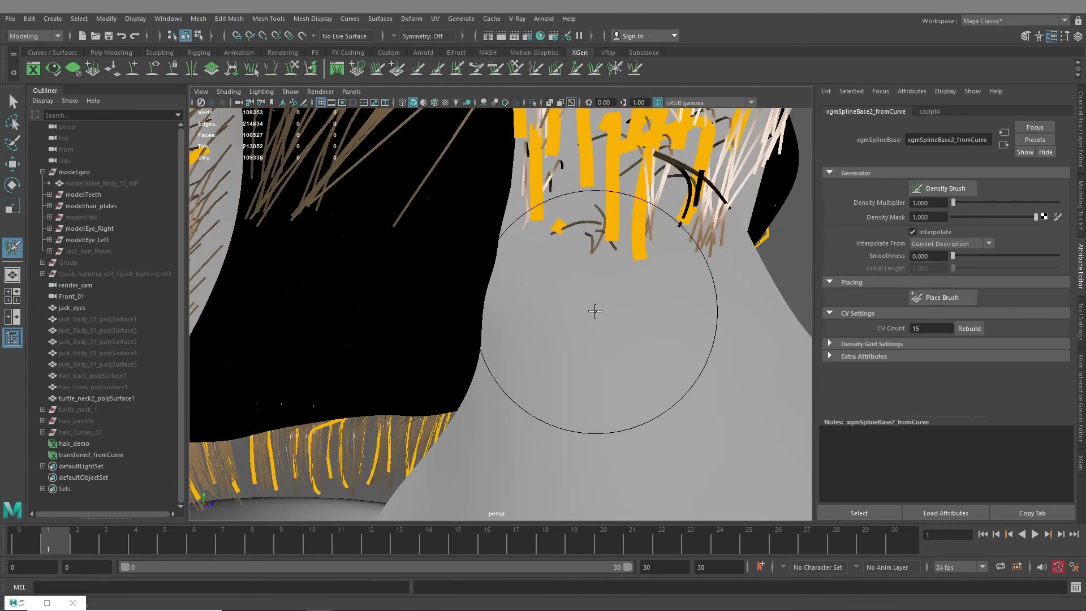
key(b)
mouse_move(612, 317)
mouse_down()
mouse_move(570, 316)
mouse_move(545, 262)
mouse_move(561, 238)
mouse_up()
mouse_move(586, 210)
right_down()
mouse_move(602, 205)
mouse_move(589, 243)
right_up()
alt+drag(610, 308, 583, 312)
alt+right_drag(582, 312, 524, 317)
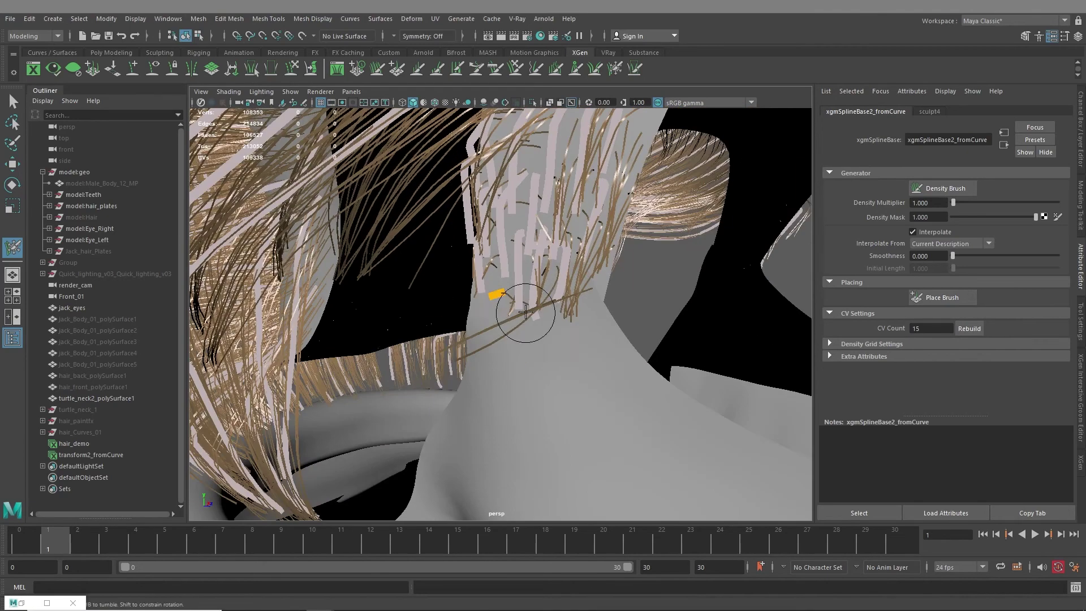
Step: Sculpt the selected sideburn guide so it points downward like the neighbouring guides
click(515, 68)
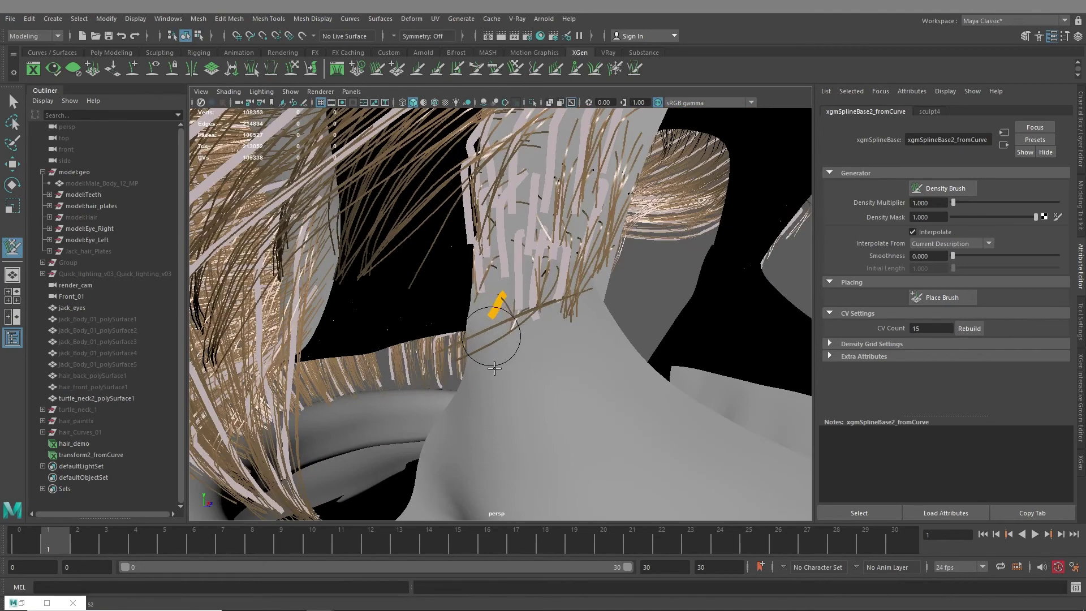
mouse_move(501, 475)
alt+mouse_down()
mouse_move(447, 373)
mouse_move(613, 243)
mouse_move(546, 346)
mouse_move(593, 310)
mouse_move(626, 353)
mouse_move(589, 298)
mouse_move(562, 380)
mouse_move(516, 360)
alt+mouse_up()
alt+right_drag(515, 360, 452, 351)
alt+drag(453, 350, 509, 402)
alt+right_drag(509, 403, 487, 368)
alt+drag(487, 368, 515, 353)
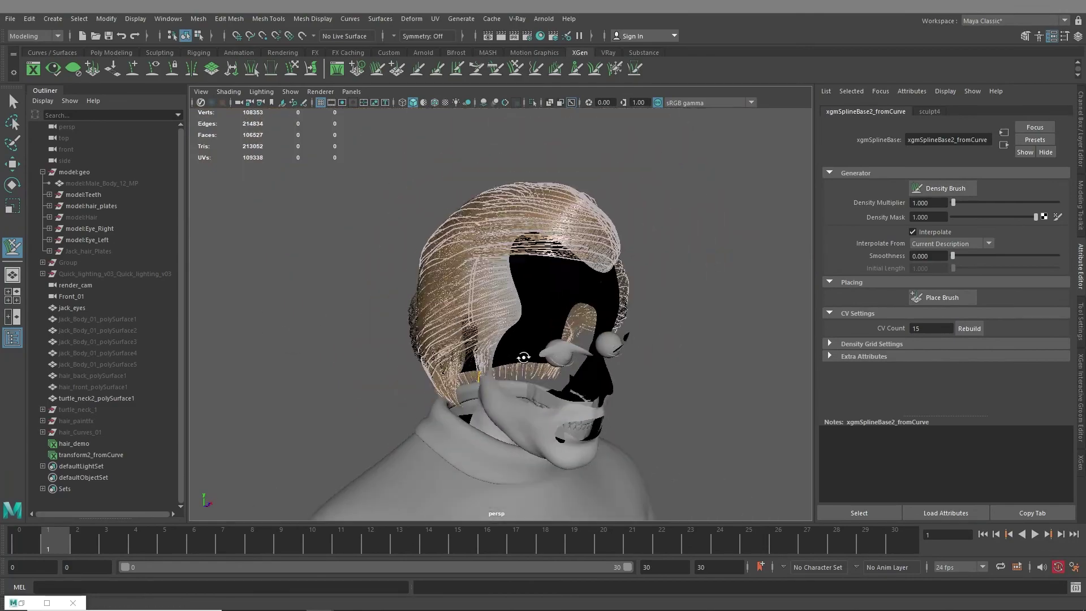
Step: Examine the guides and the clumped hair from both sides and the front of the head
alt+drag(537, 390, 412, 354)
alt+middle_drag(506, 354, 430, 380)
alt+drag(523, 383, 435, 380)
alt+middle_drag(475, 405, 492, 331)
alt+right_drag(458, 333, 487, 348)
alt+drag(487, 347, 527, 352)
alt+middle_drag(586, 294, 588, 383)
alt+right_drag(589, 383, 498, 339)
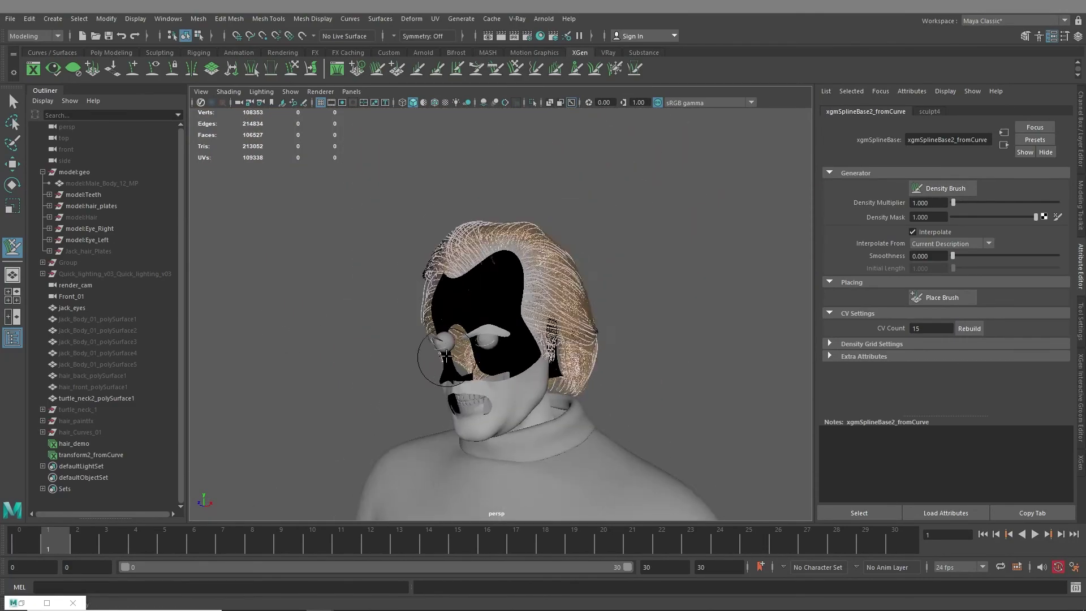
alt+drag(498, 339, 531, 338)
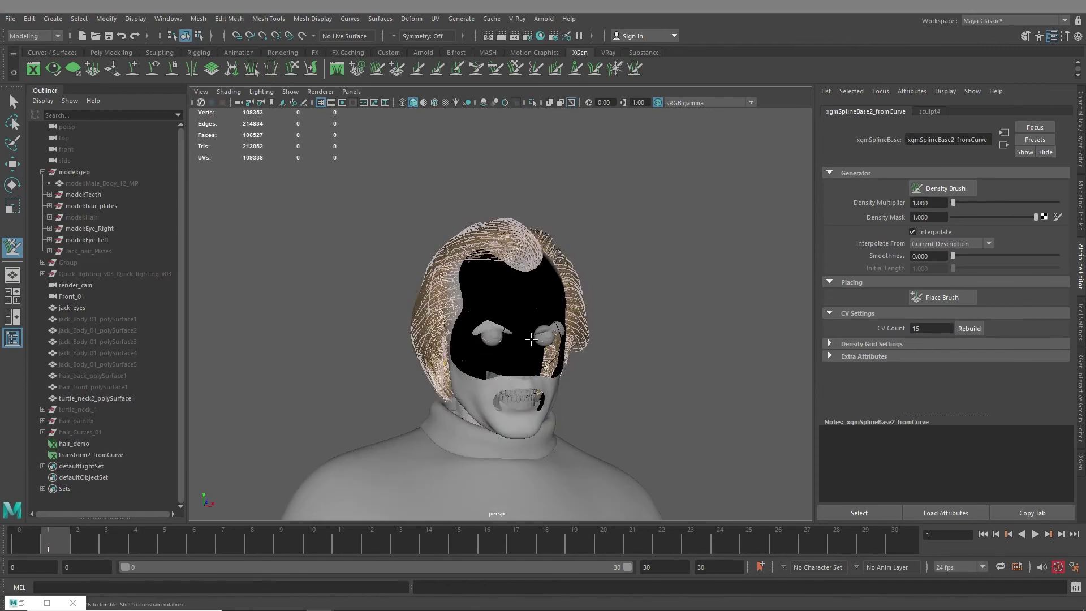